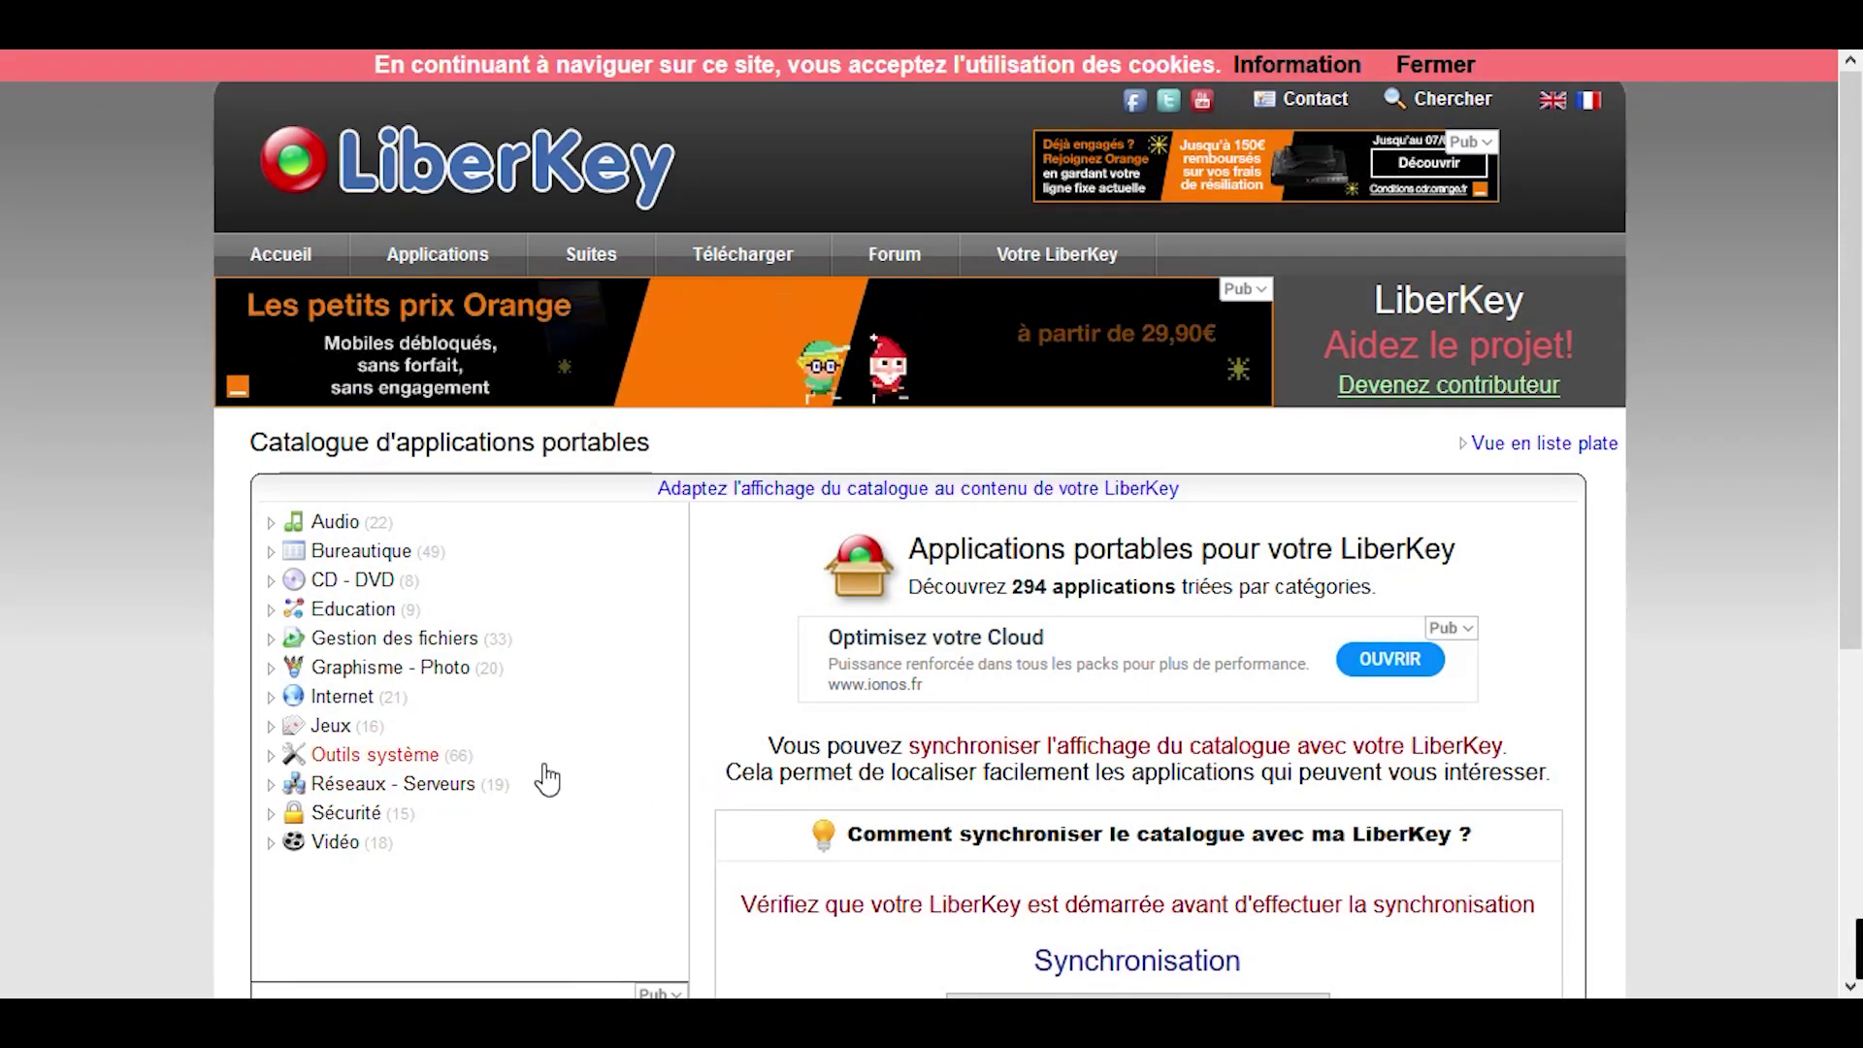
- Open the DiskDigger entry under Gestion des fichiers, Restauration après effacement, in the portable applications catalogue
{"action": "left_click", "coordinate": [273, 641]}
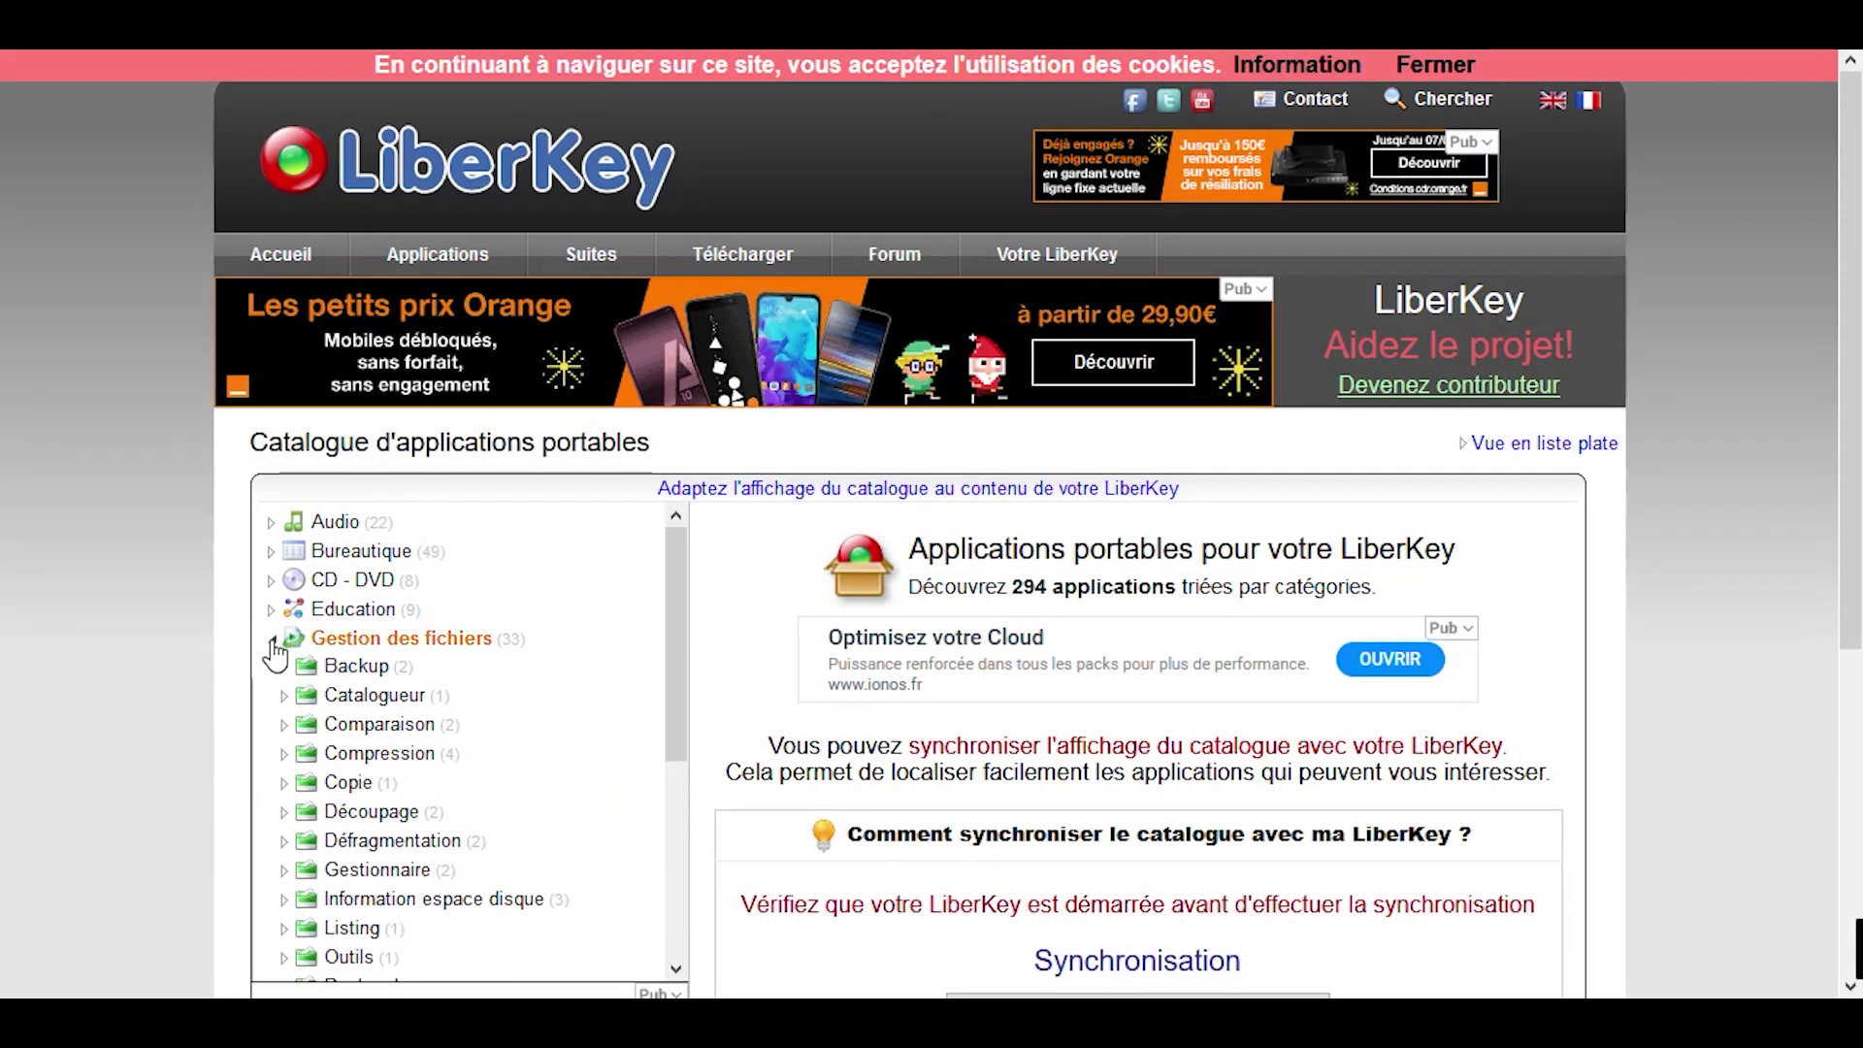
{"action": "scroll", "coordinate": [446, 748], "scroll_direction": "down", "scroll_amount": 3}
{"action": "scroll", "coordinate": [466, 823], "scroll_direction": "down", "scroll_amount": 1}
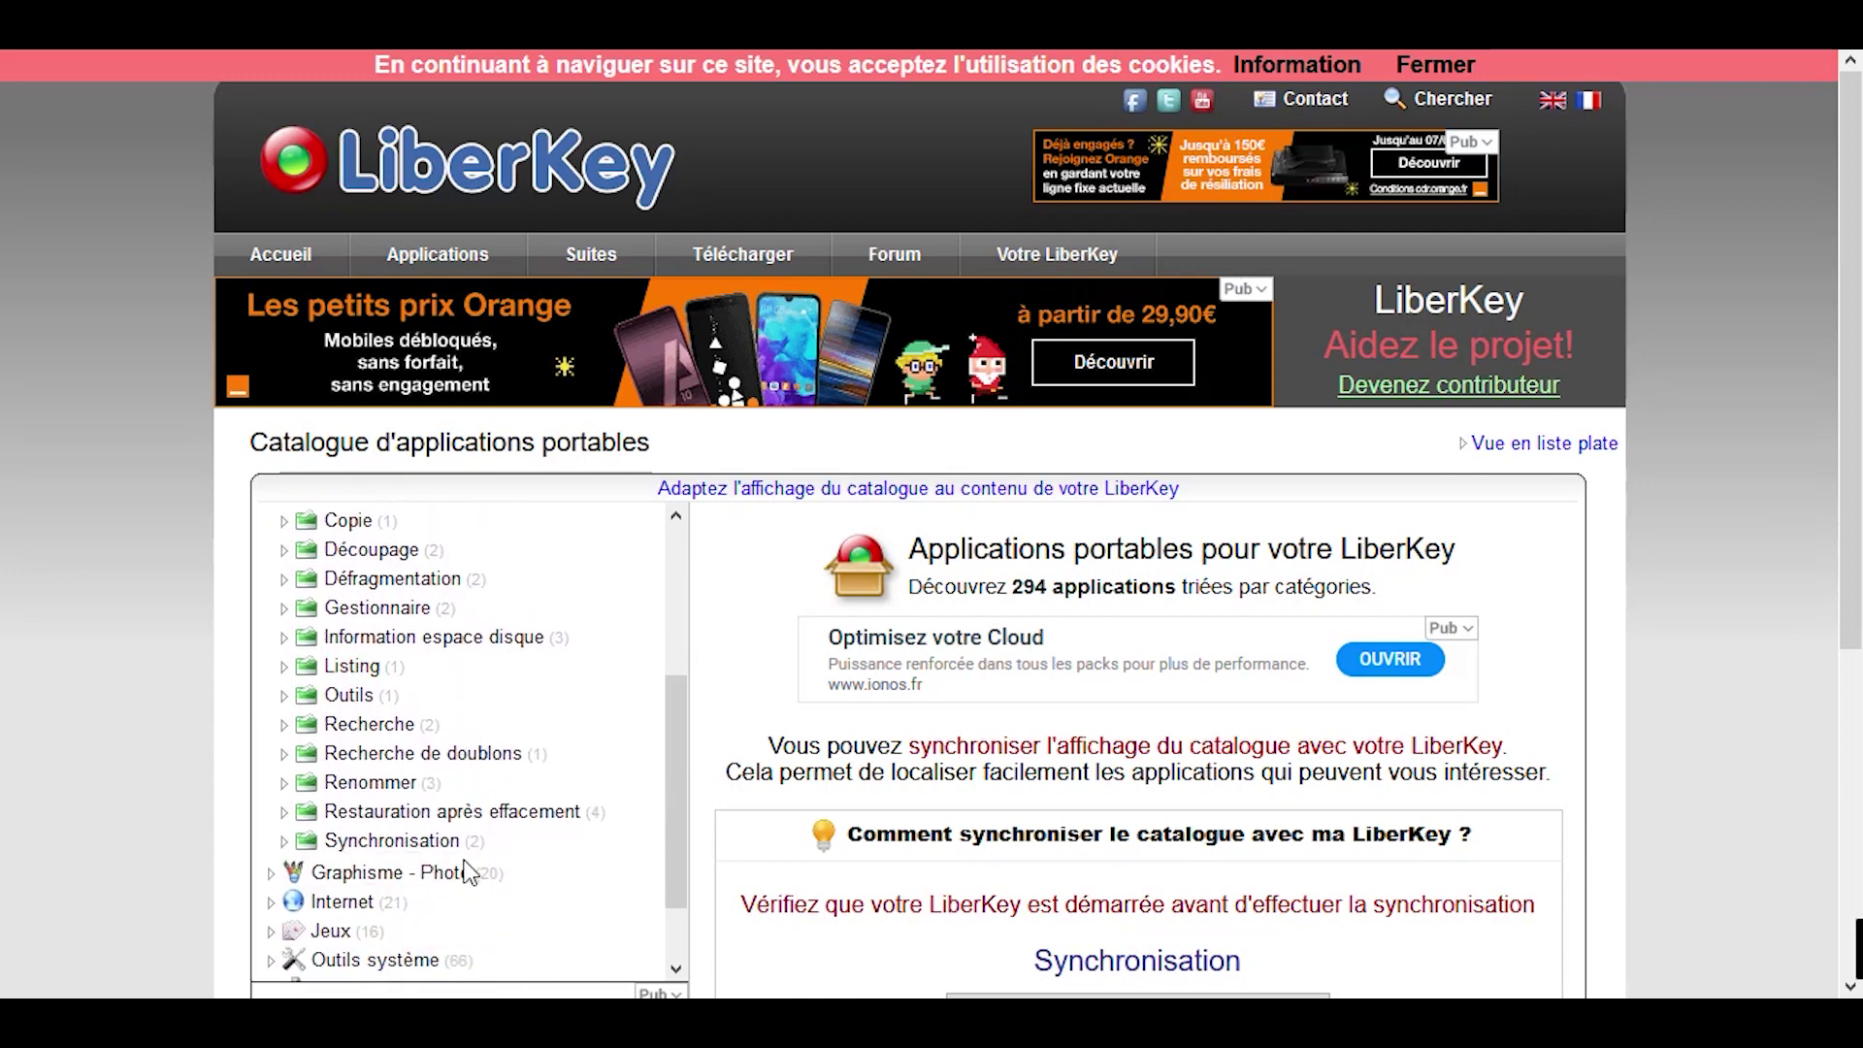
{"action": "left_click", "coordinate": [439, 813]}
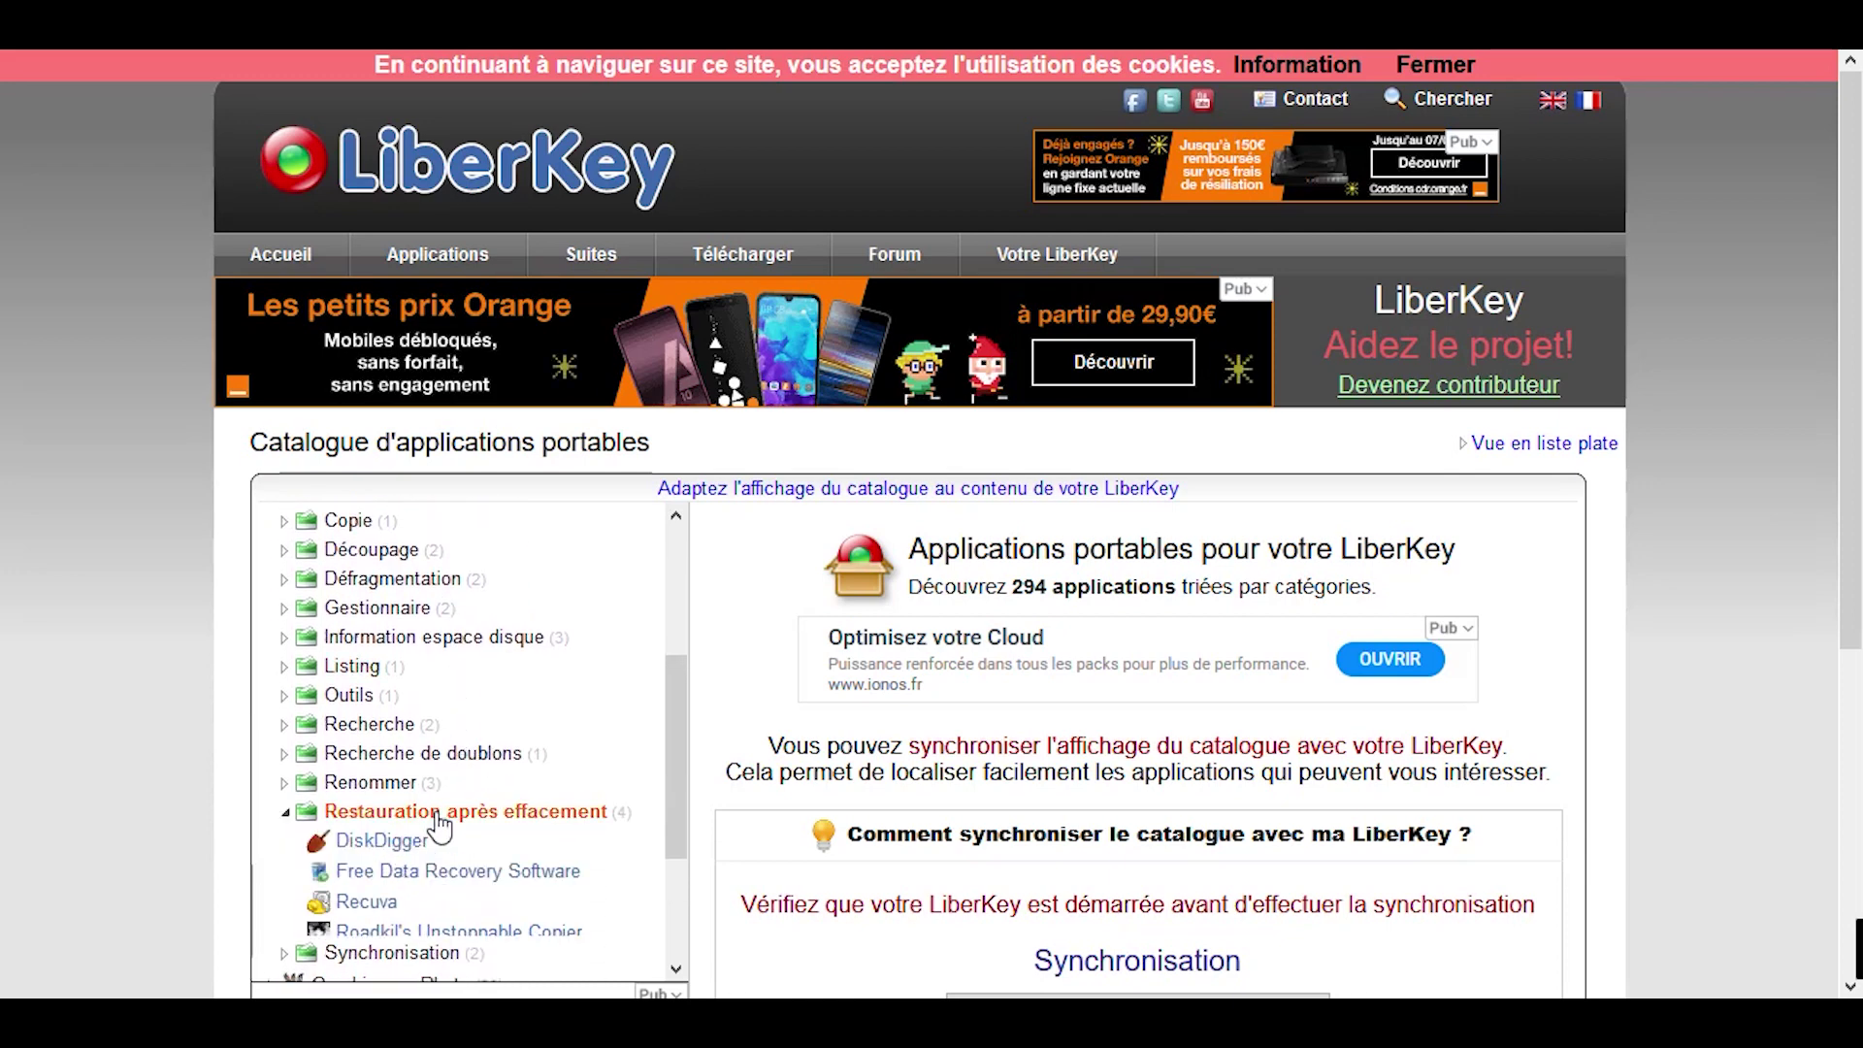
{"action": "left_click", "coordinate": [440, 844]}
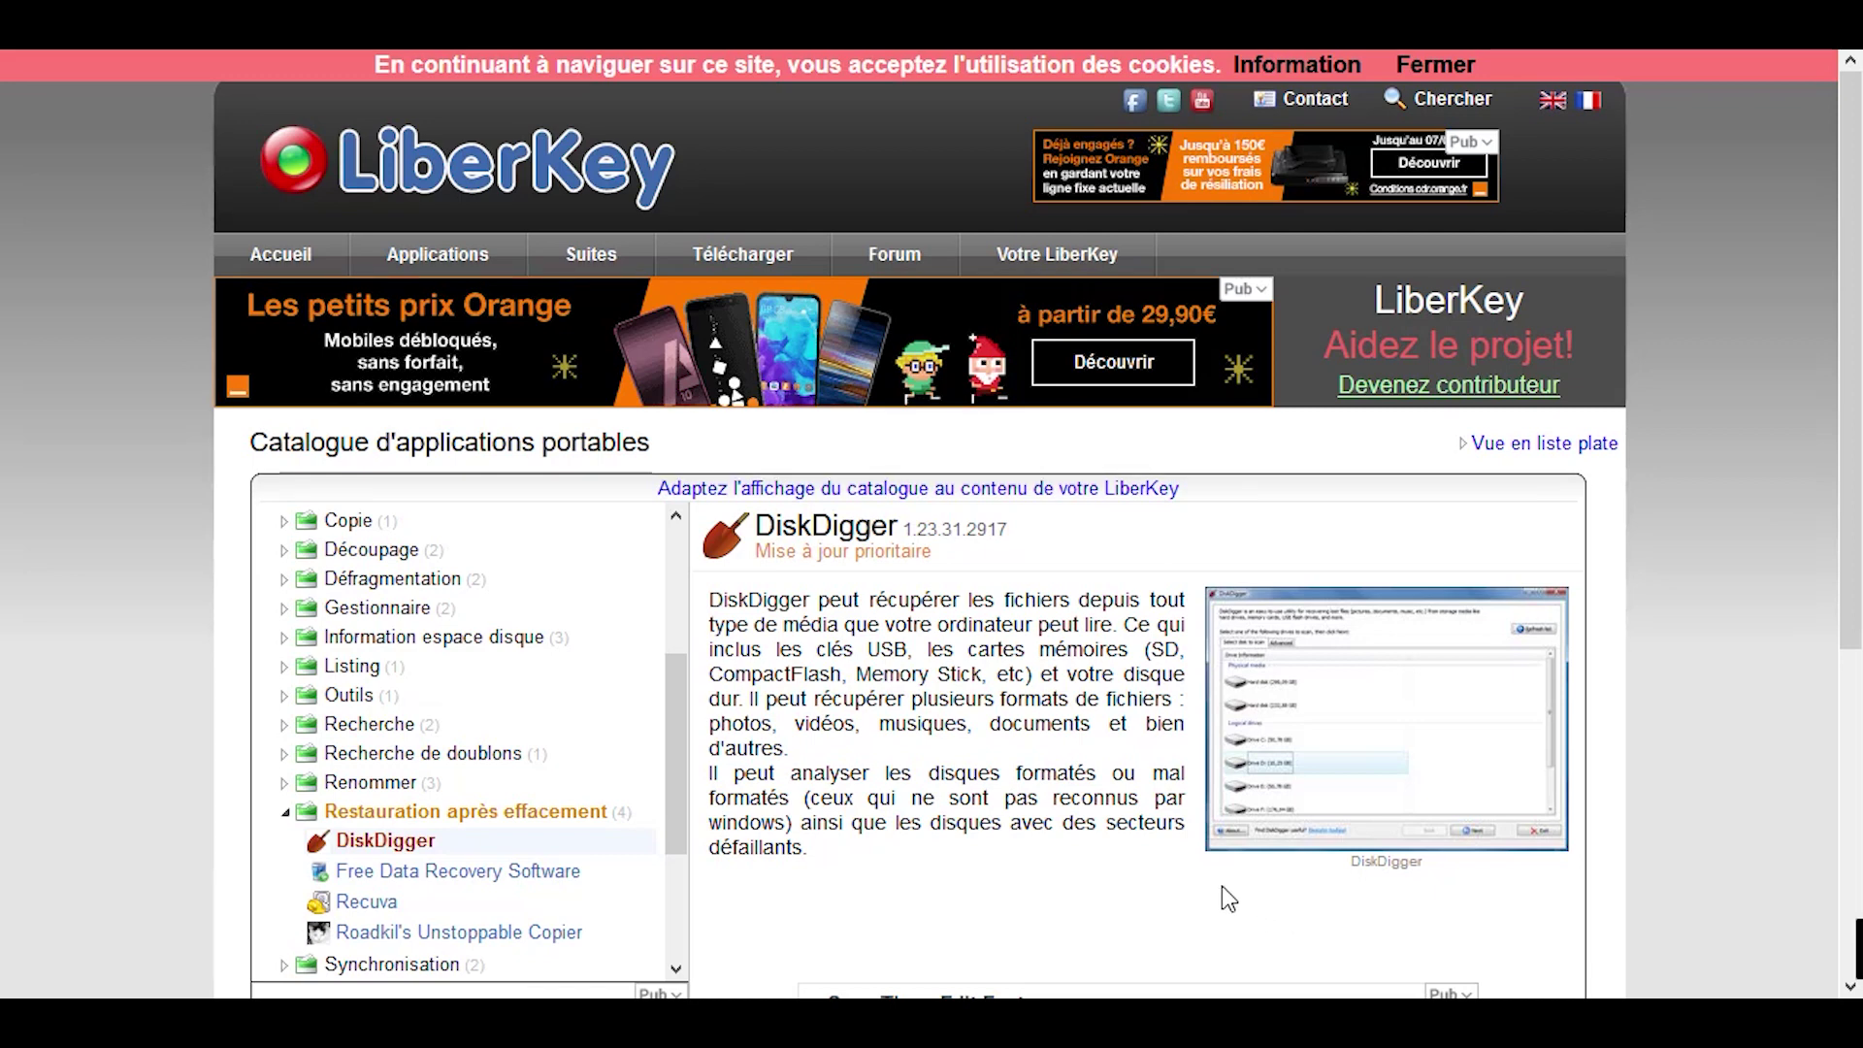
- Open the publisher's website from the DiskDigger entry and review its download section
{"action": "scroll", "coordinate": [1136, 858], "scroll_direction": "down", "scroll_amount": 5}
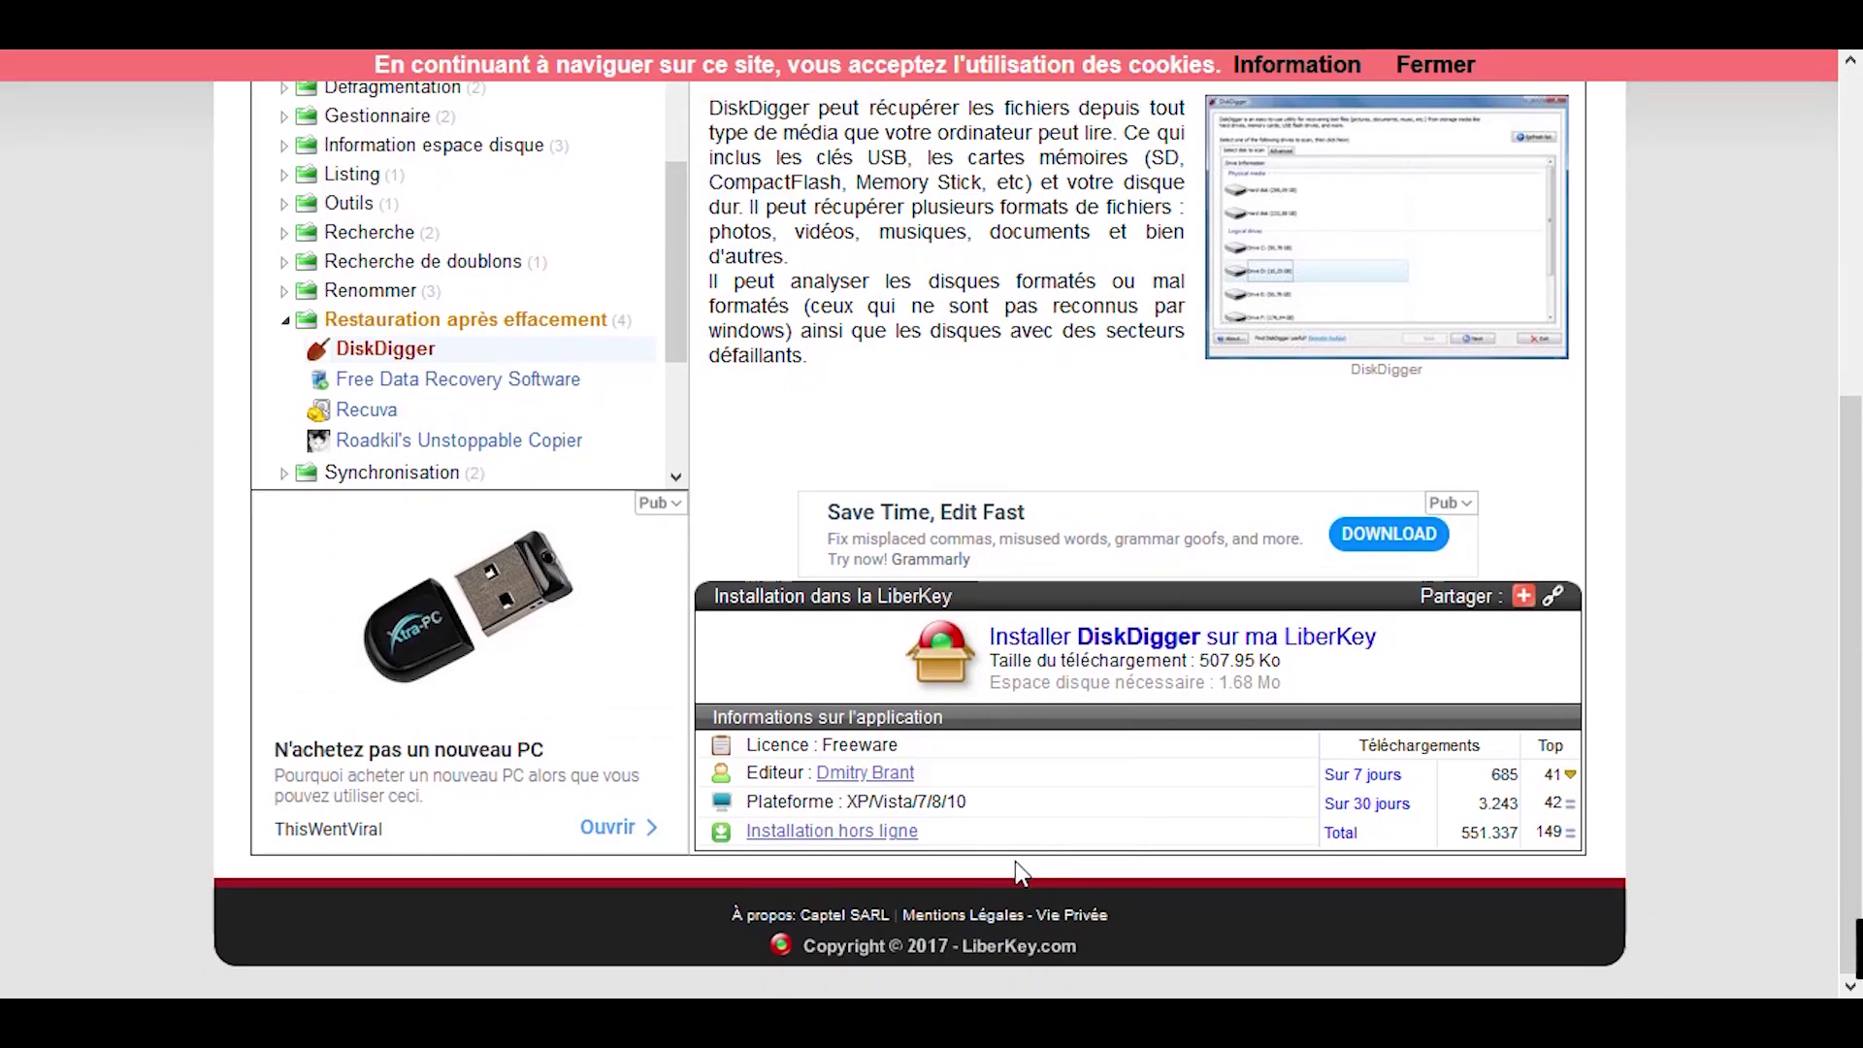
{"action": "left_click", "coordinate": [872, 774]}
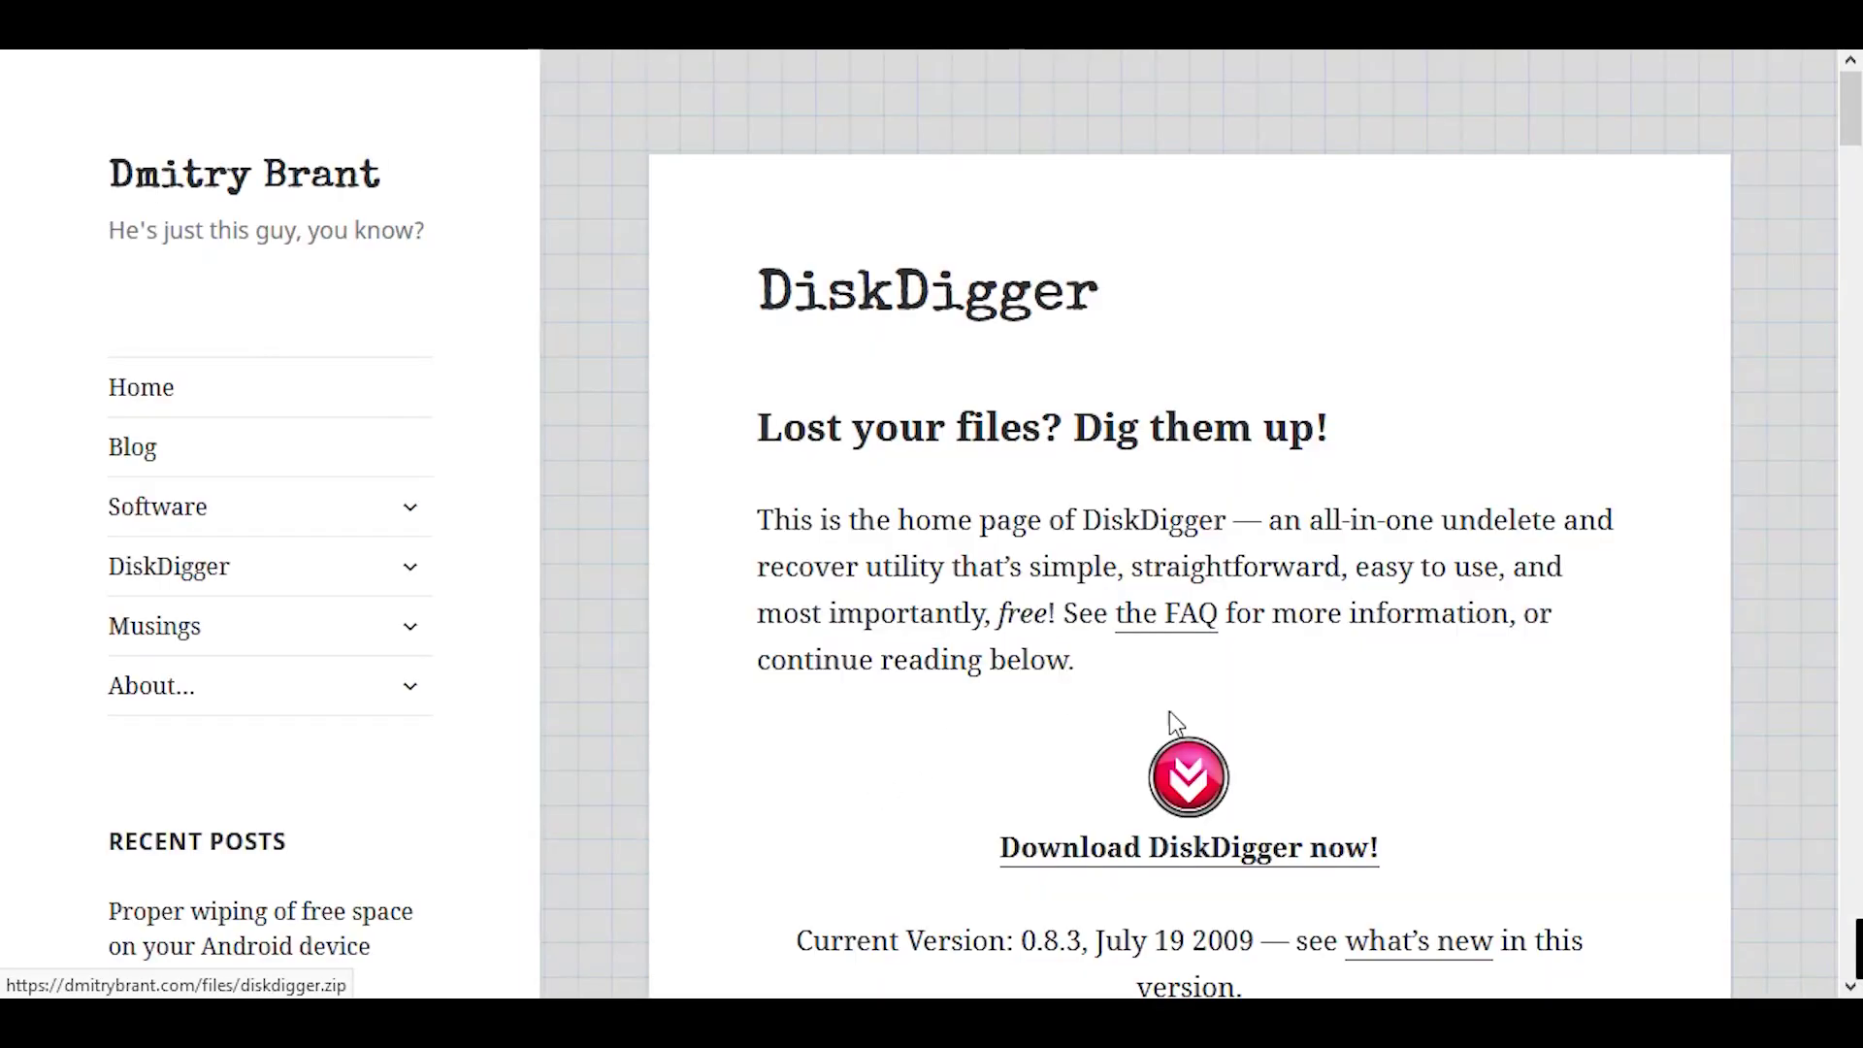
{"action": "scroll", "coordinate": [1456, 707], "scroll_direction": "down", "scroll_amount": 3}
{"action": "scroll", "coordinate": [1446, 772], "scroll_direction": "down", "scroll_amount": 3}
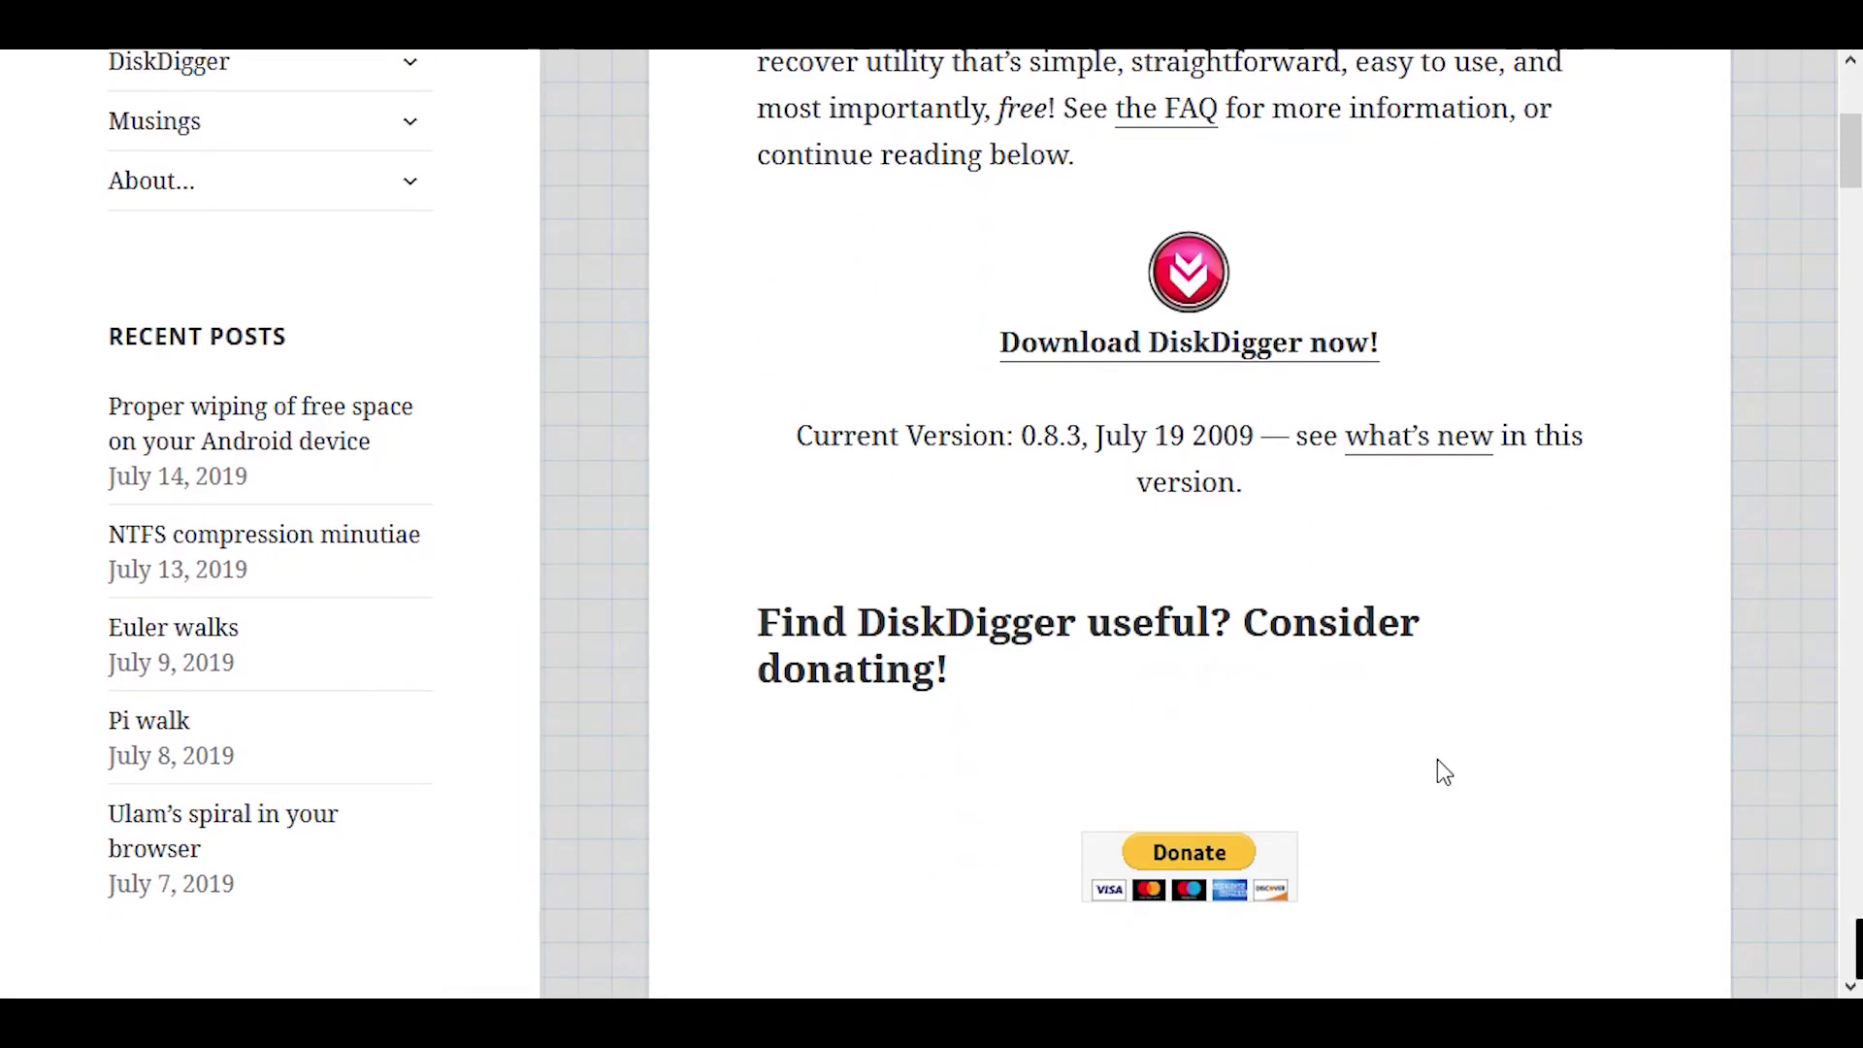
{"action": "scroll", "coordinate": [1440, 769], "scroll_direction": "up", "scroll_amount": 5}
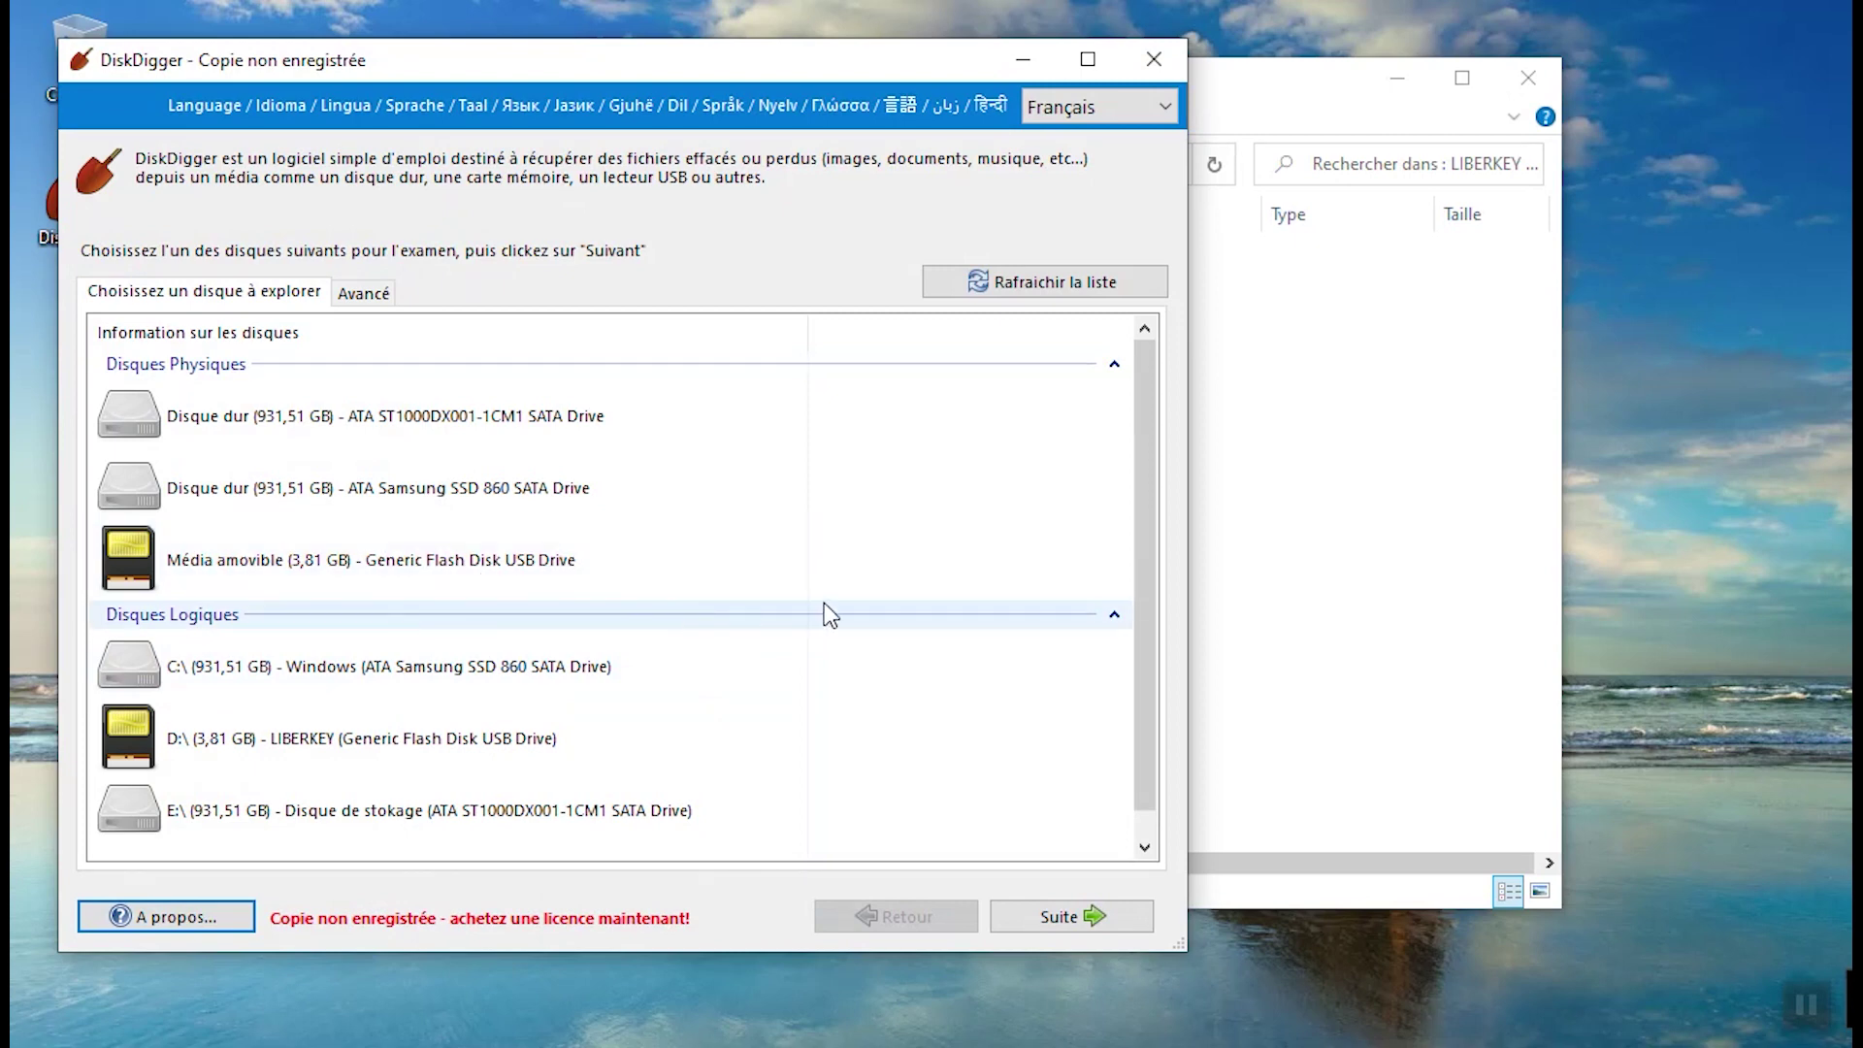
- Preview the scan modes for the removable USB drive and the advanced options for choosing a disk image
{"action": "left_click", "coordinate": [486, 586]}
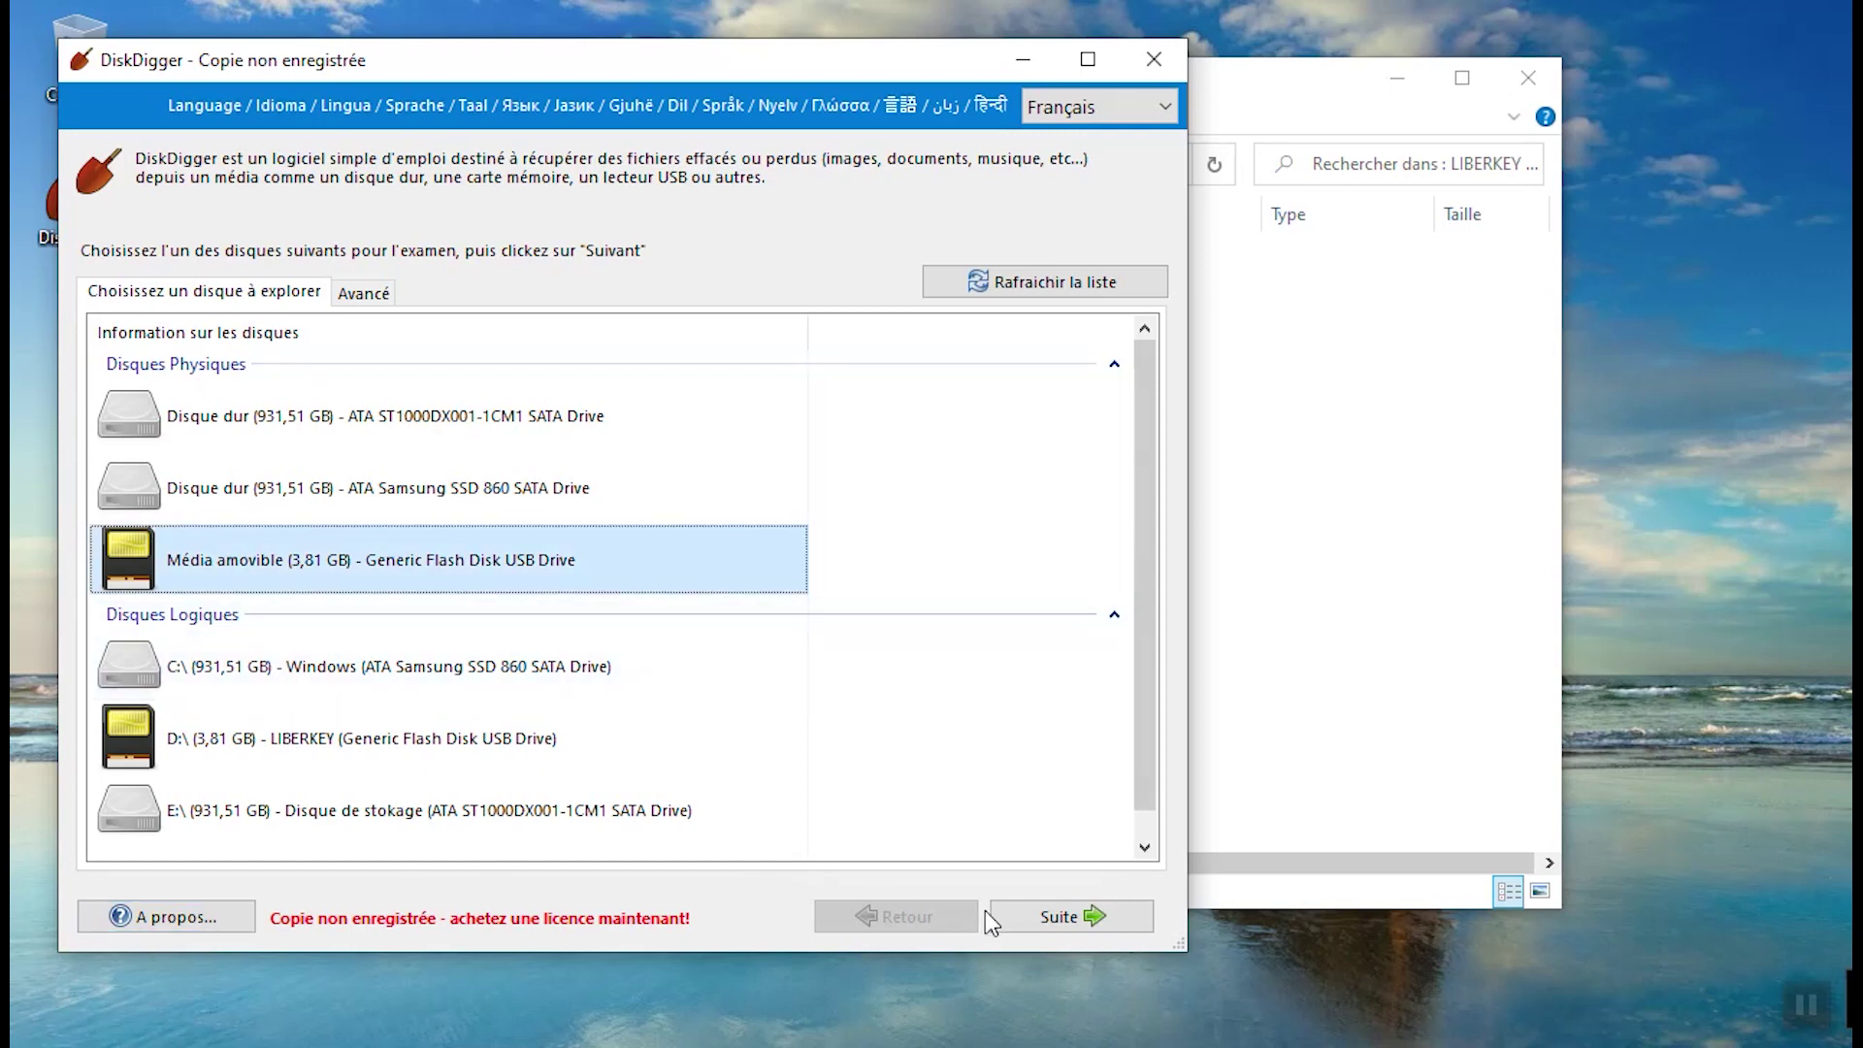
{"action": "left_click", "coordinate": [1021, 914]}
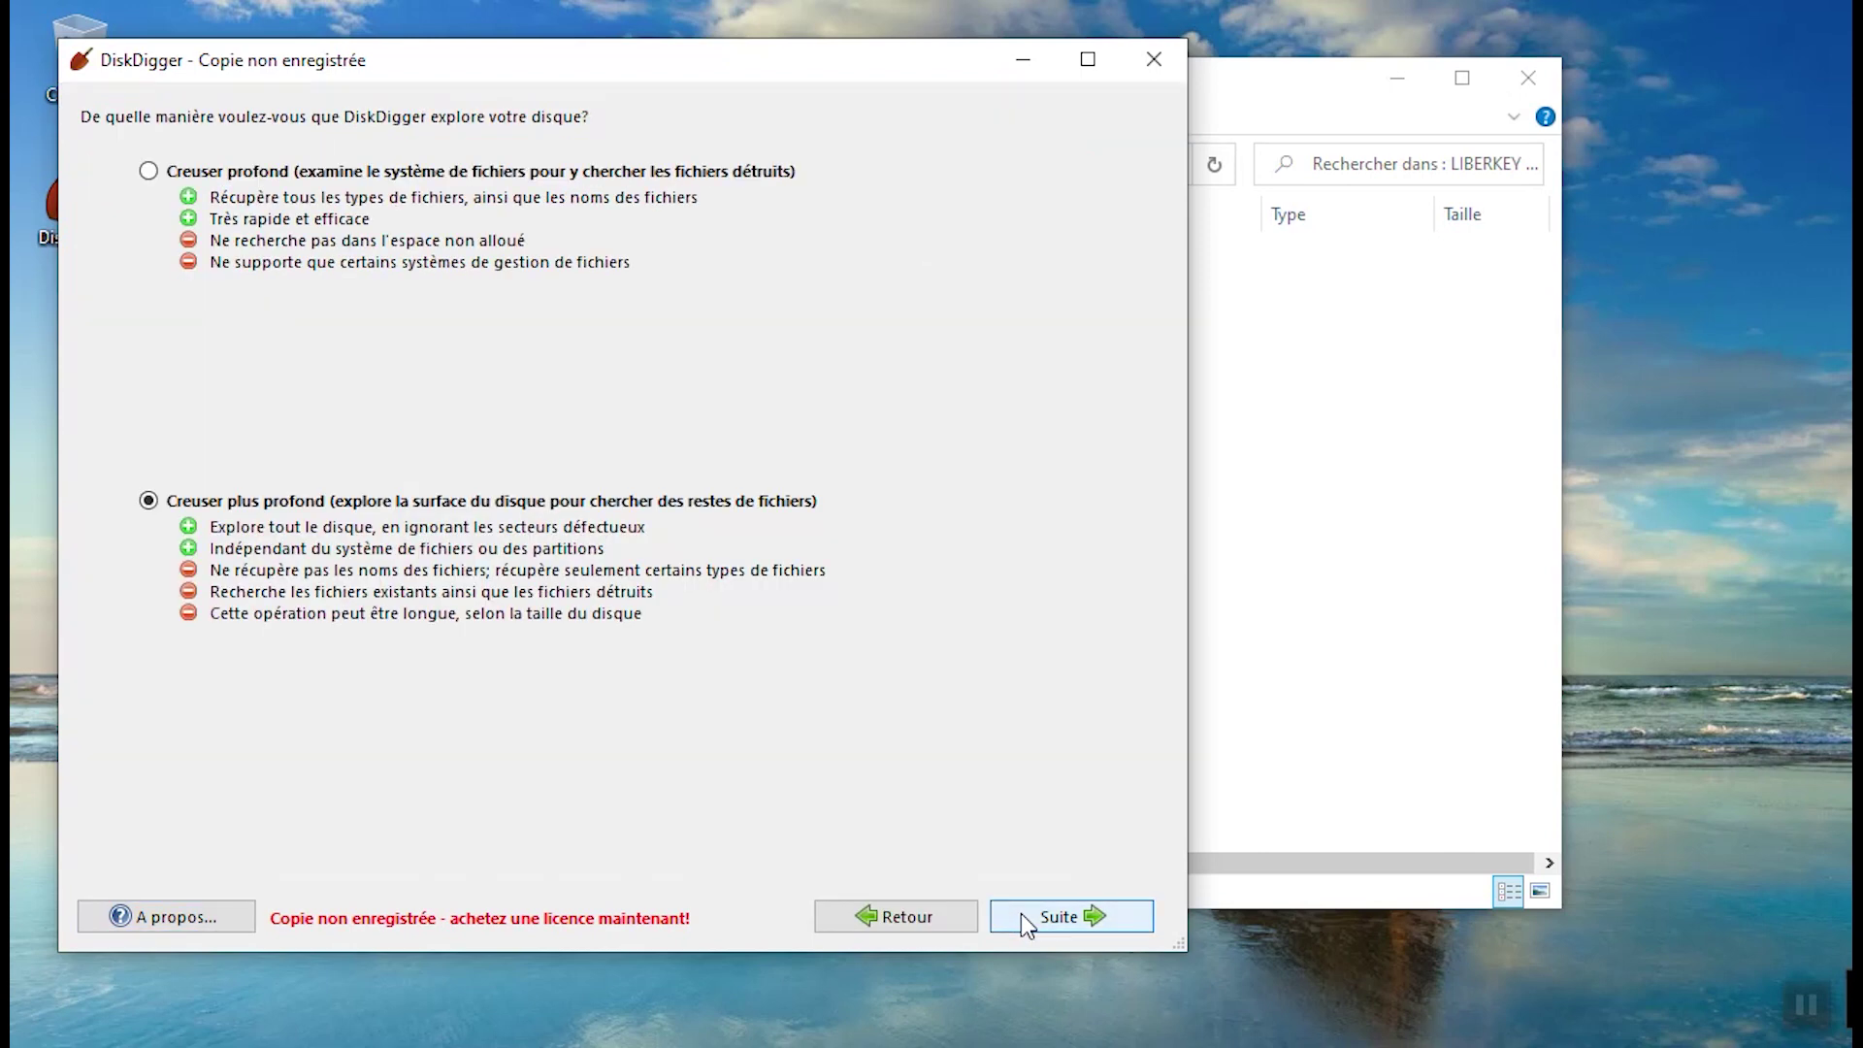
{"action": "left_click", "coordinate": [932, 918]}
{"action": "left_click", "coordinate": [349, 292]}
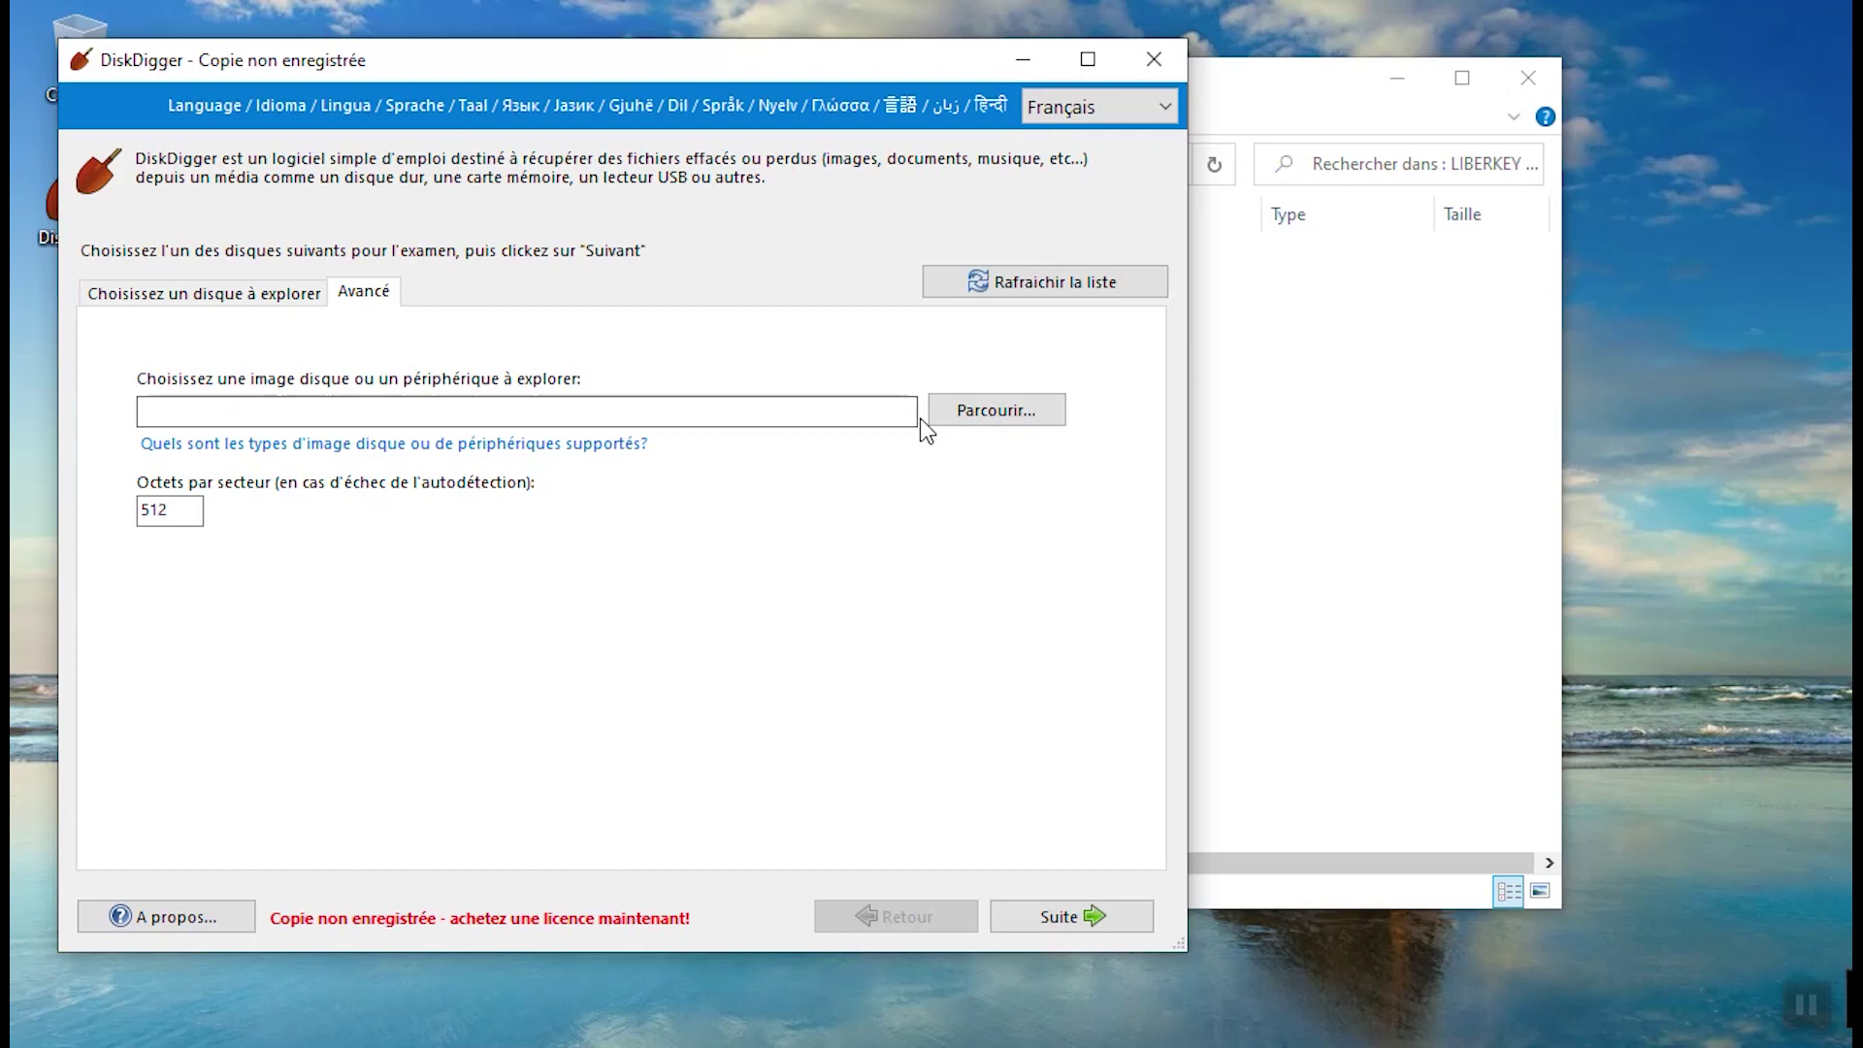
{"action": "left_click", "coordinate": [961, 412]}
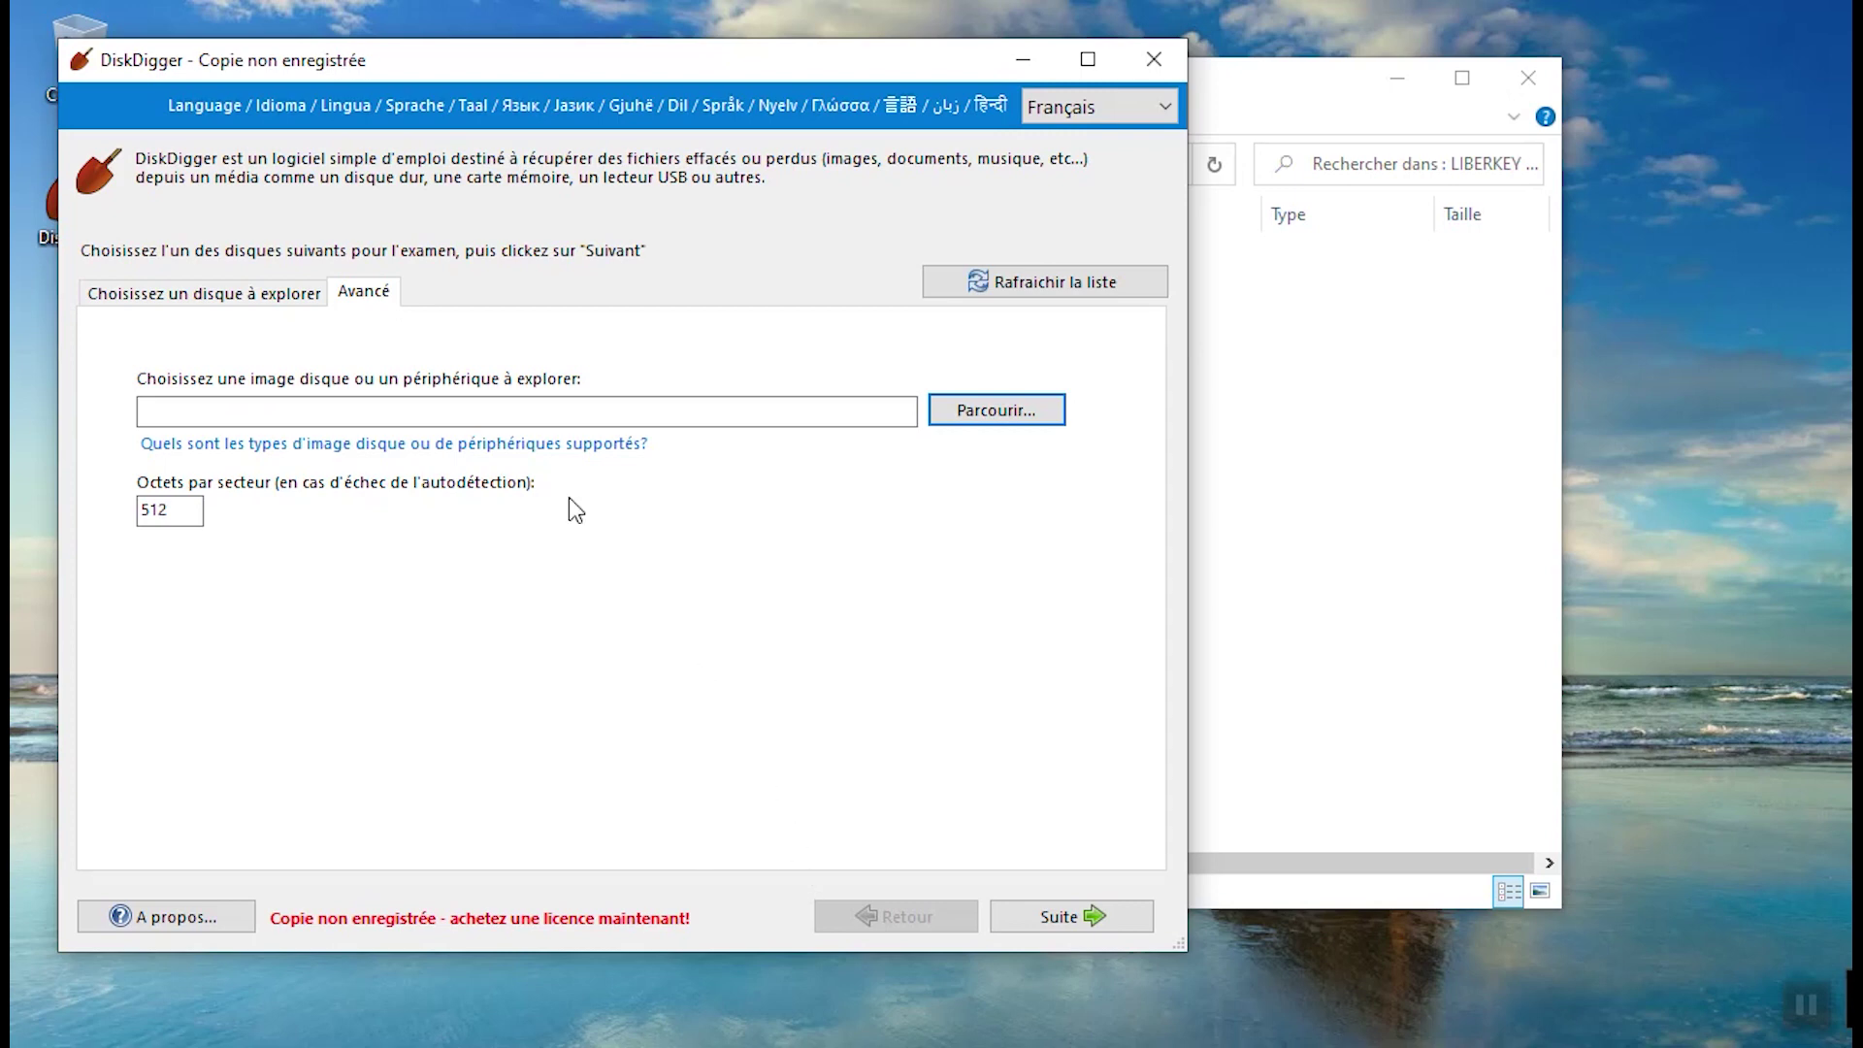
- Select the Média amovible (3,81 GB) Generic Flash Disk USB Drive and proceed with the Creuser plus profond scan mode
{"action": "left_click", "coordinate": [203, 292]}
{"action": "left_click", "coordinate": [265, 569]}
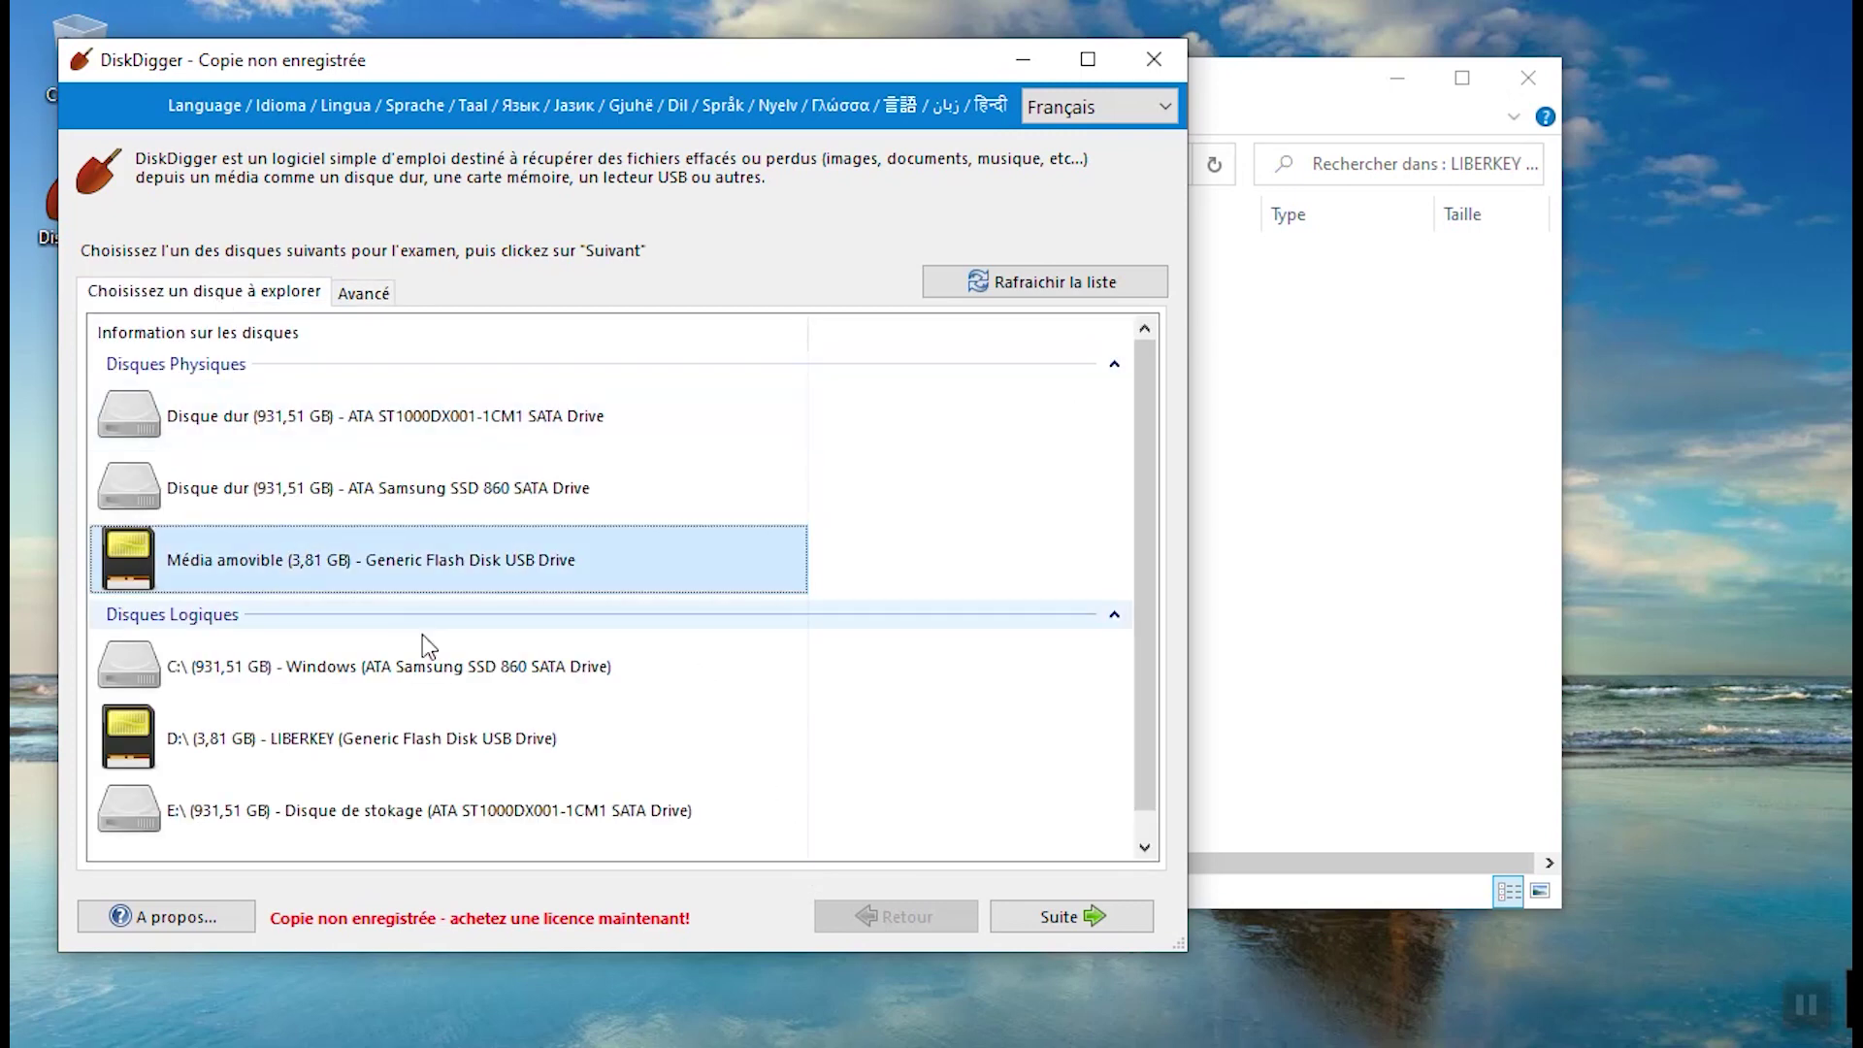
{"action": "left_click", "coordinate": [1094, 924]}
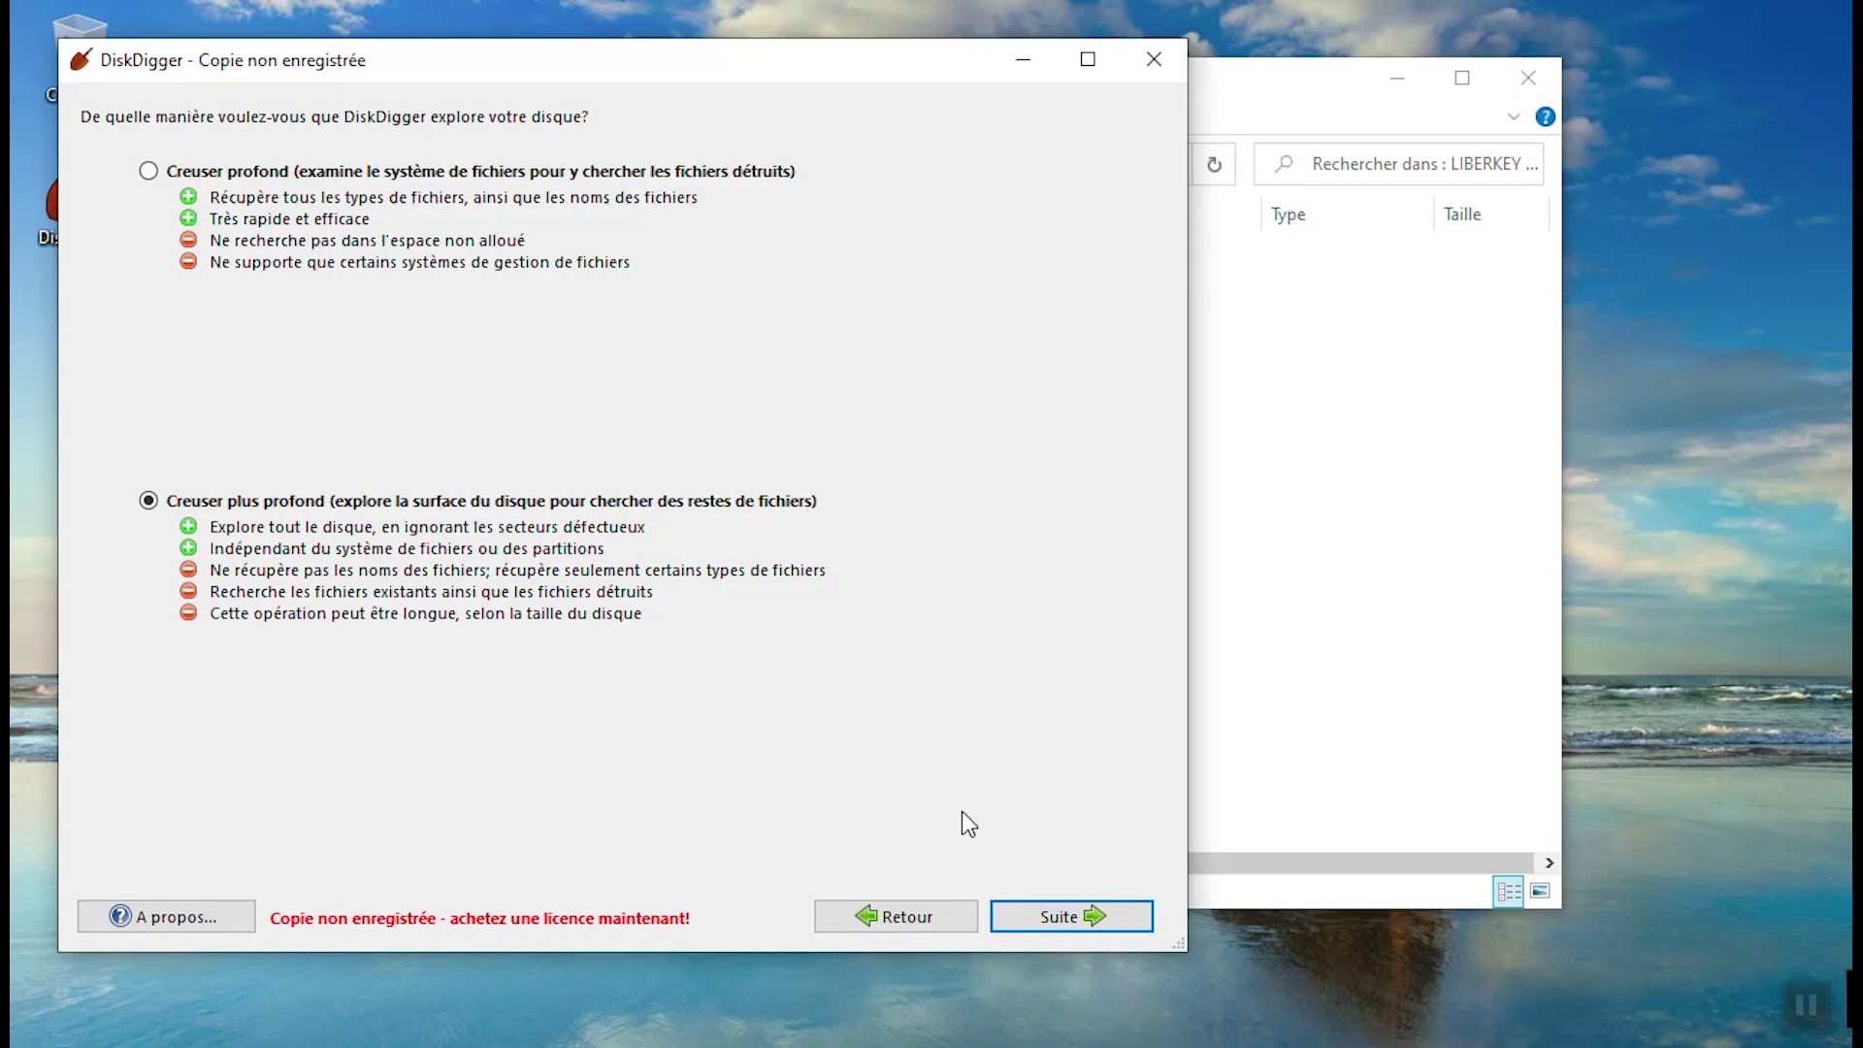
{"action": "left_click", "coordinate": [1049, 917]}
{"action": "left_click", "coordinate": [1051, 917]}
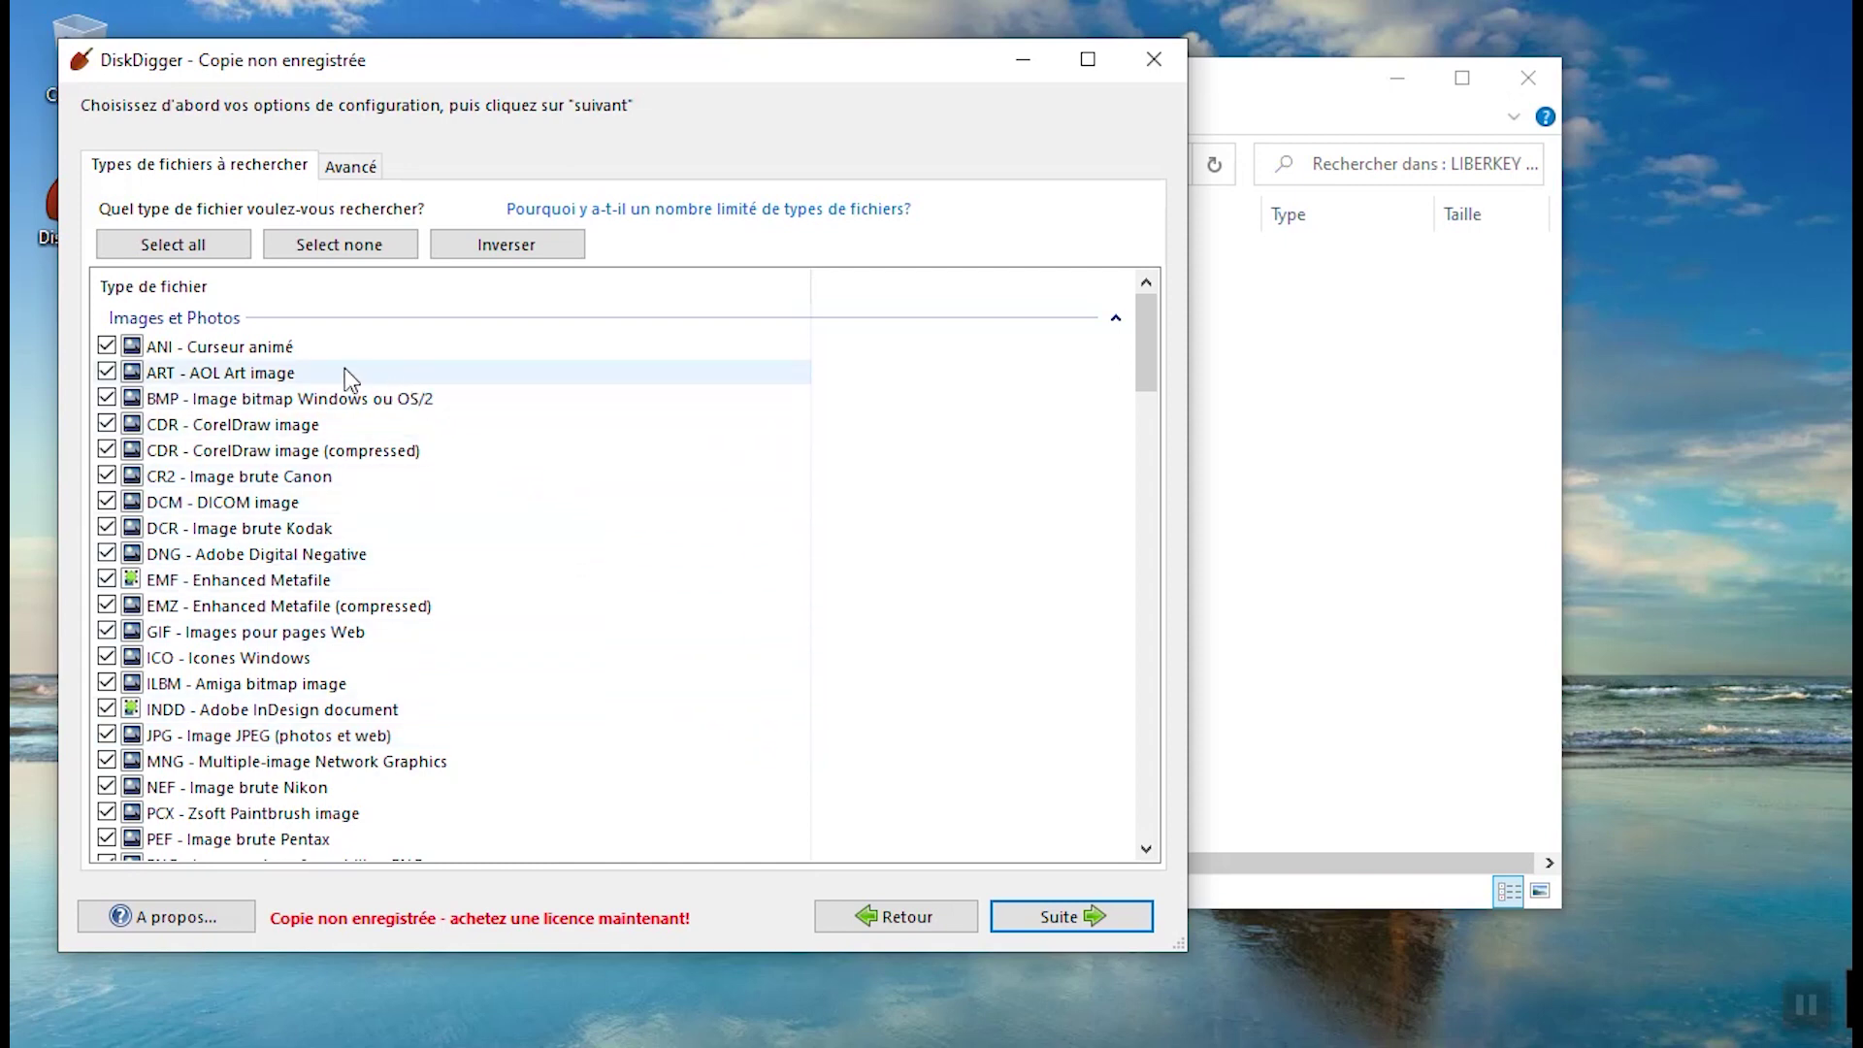
- Try selecting and clearing all file types, and examine the full list of searchable types from images to miscellaneous
{"action": "left_click", "coordinate": [167, 243]}
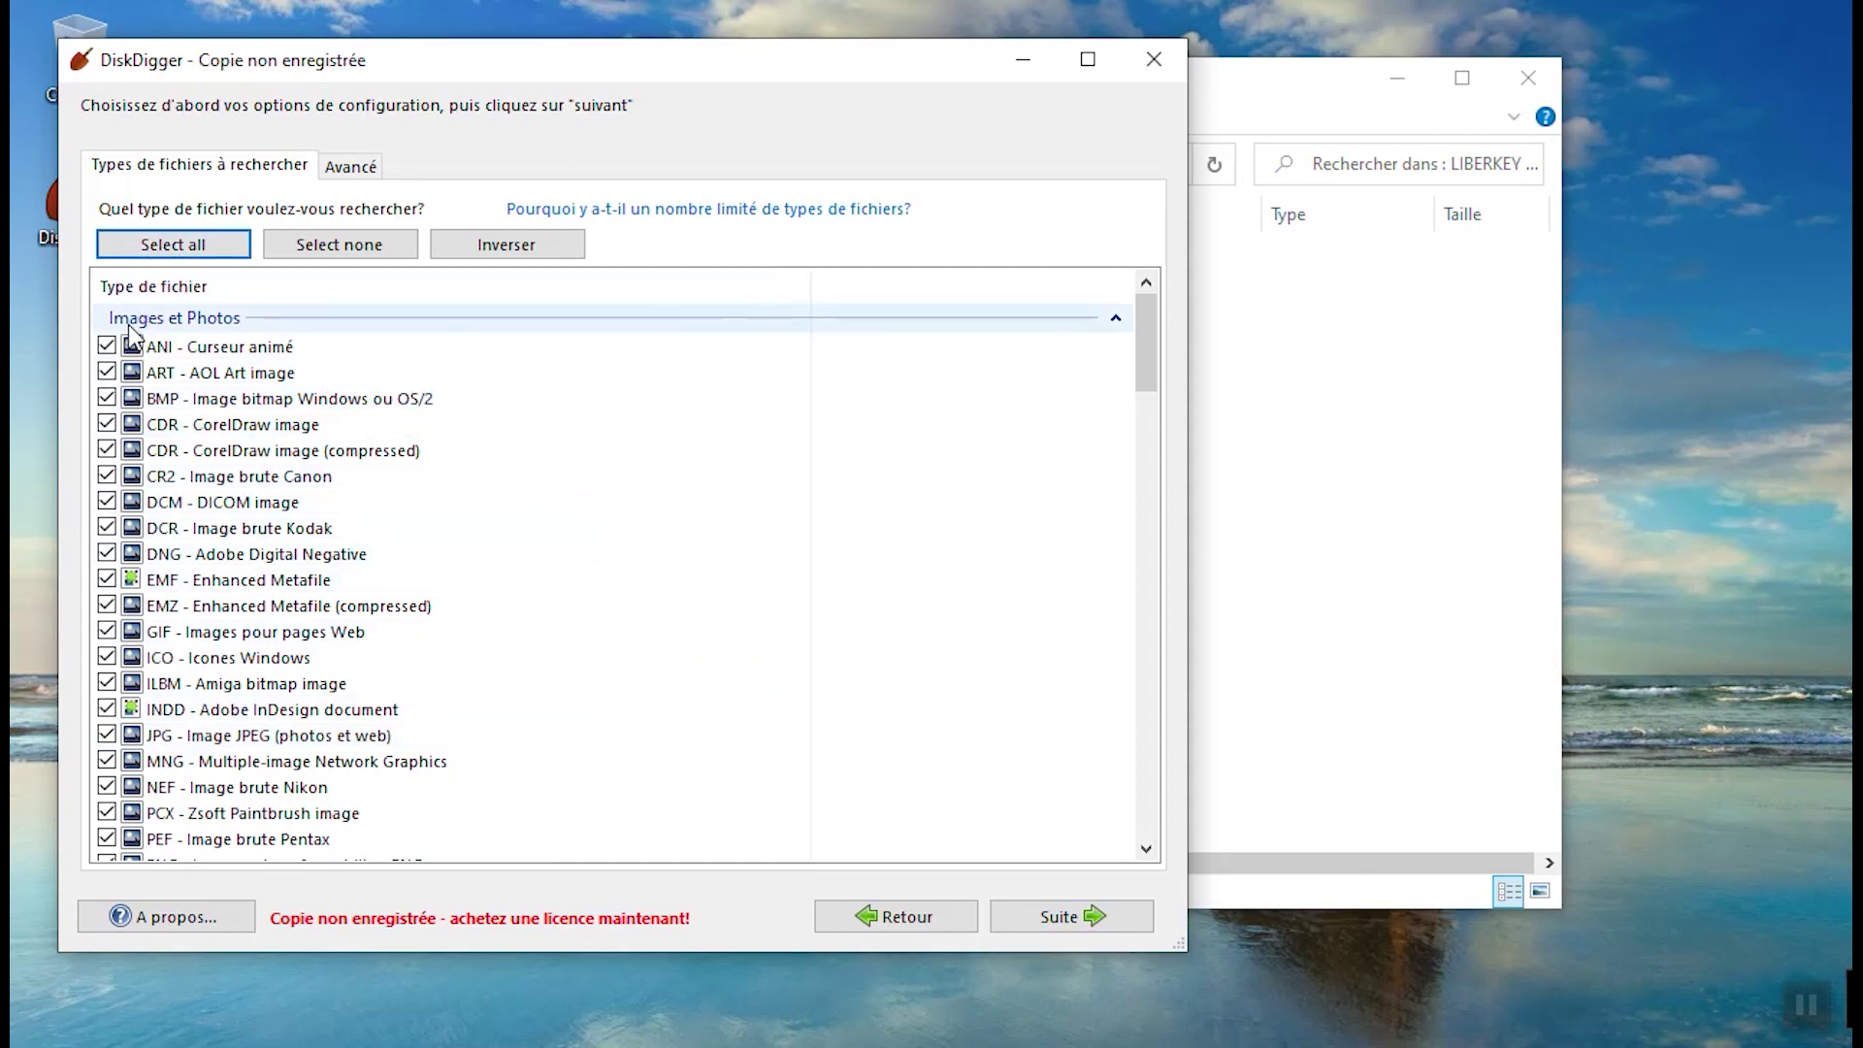
{"action": "left_click", "coordinate": [384, 253]}
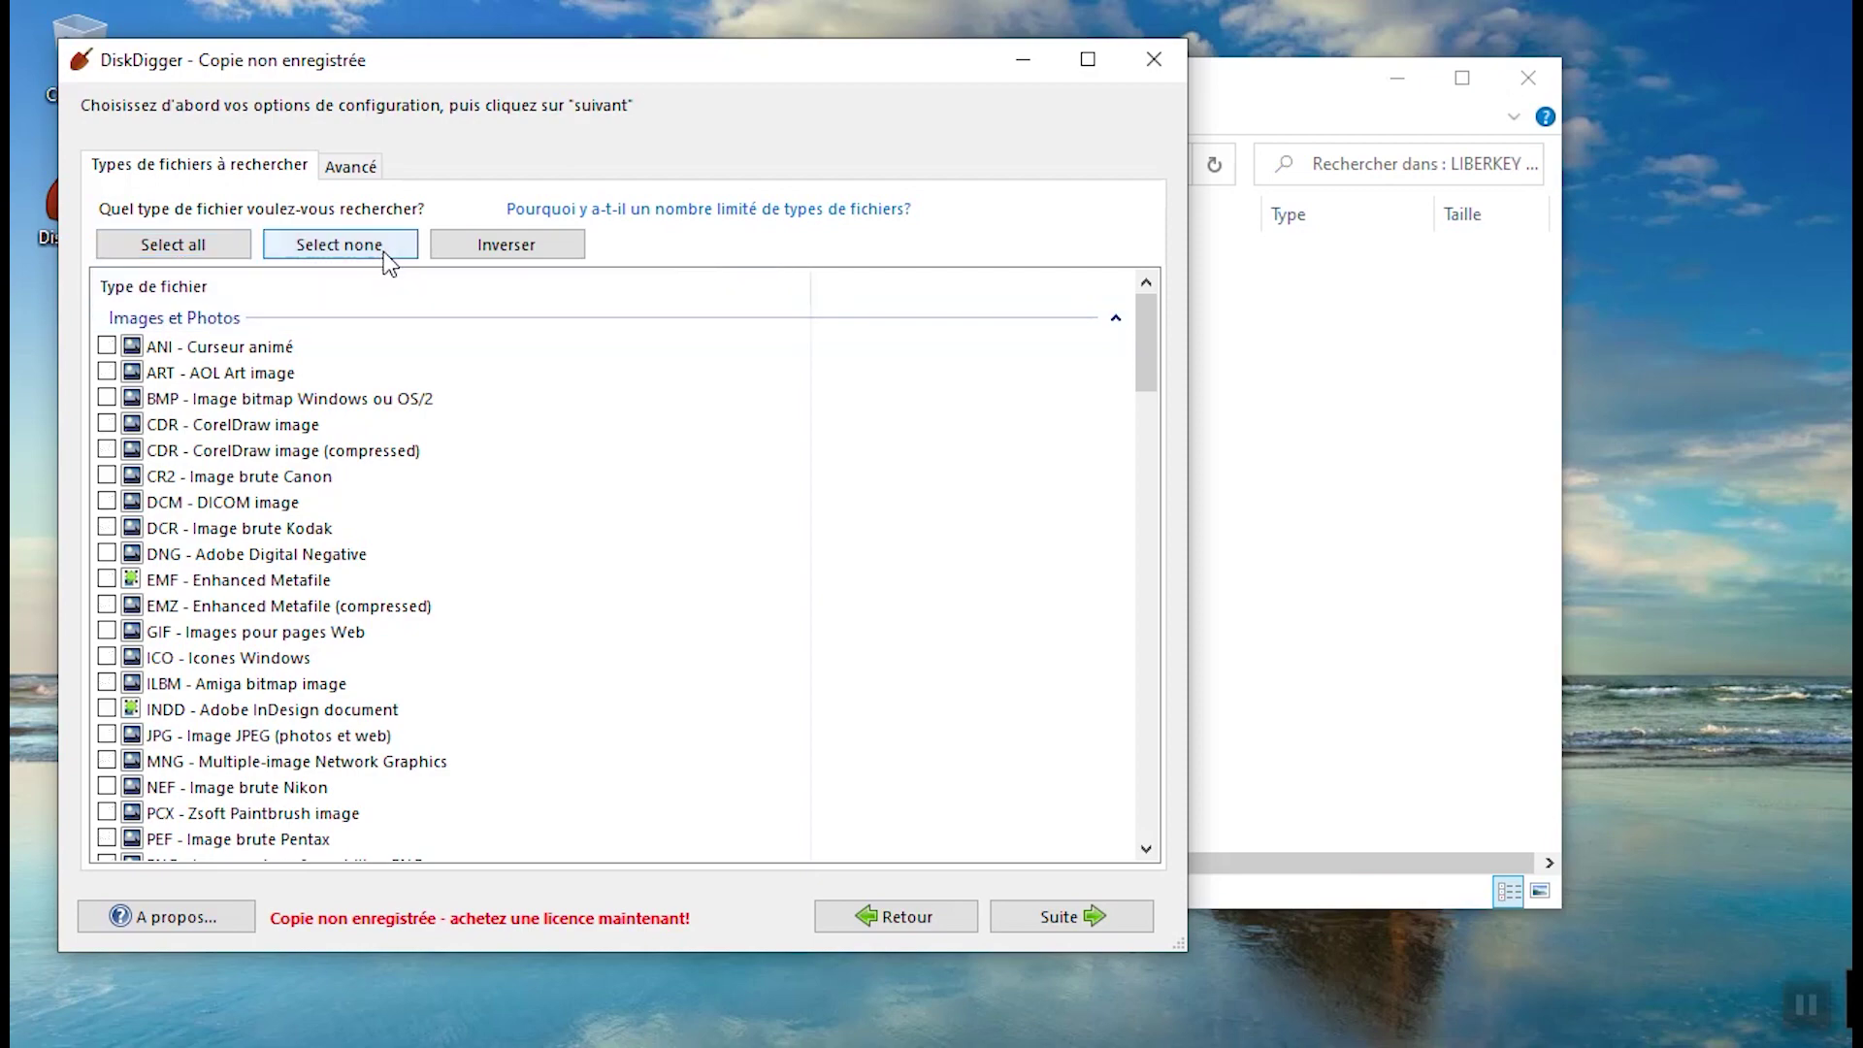
{"action": "scroll", "coordinate": [493, 451], "scroll_direction": "down", "scroll_amount": 5}
{"action": "scroll", "coordinate": [493, 451], "scroll_direction": "down", "scroll_amount": 10}
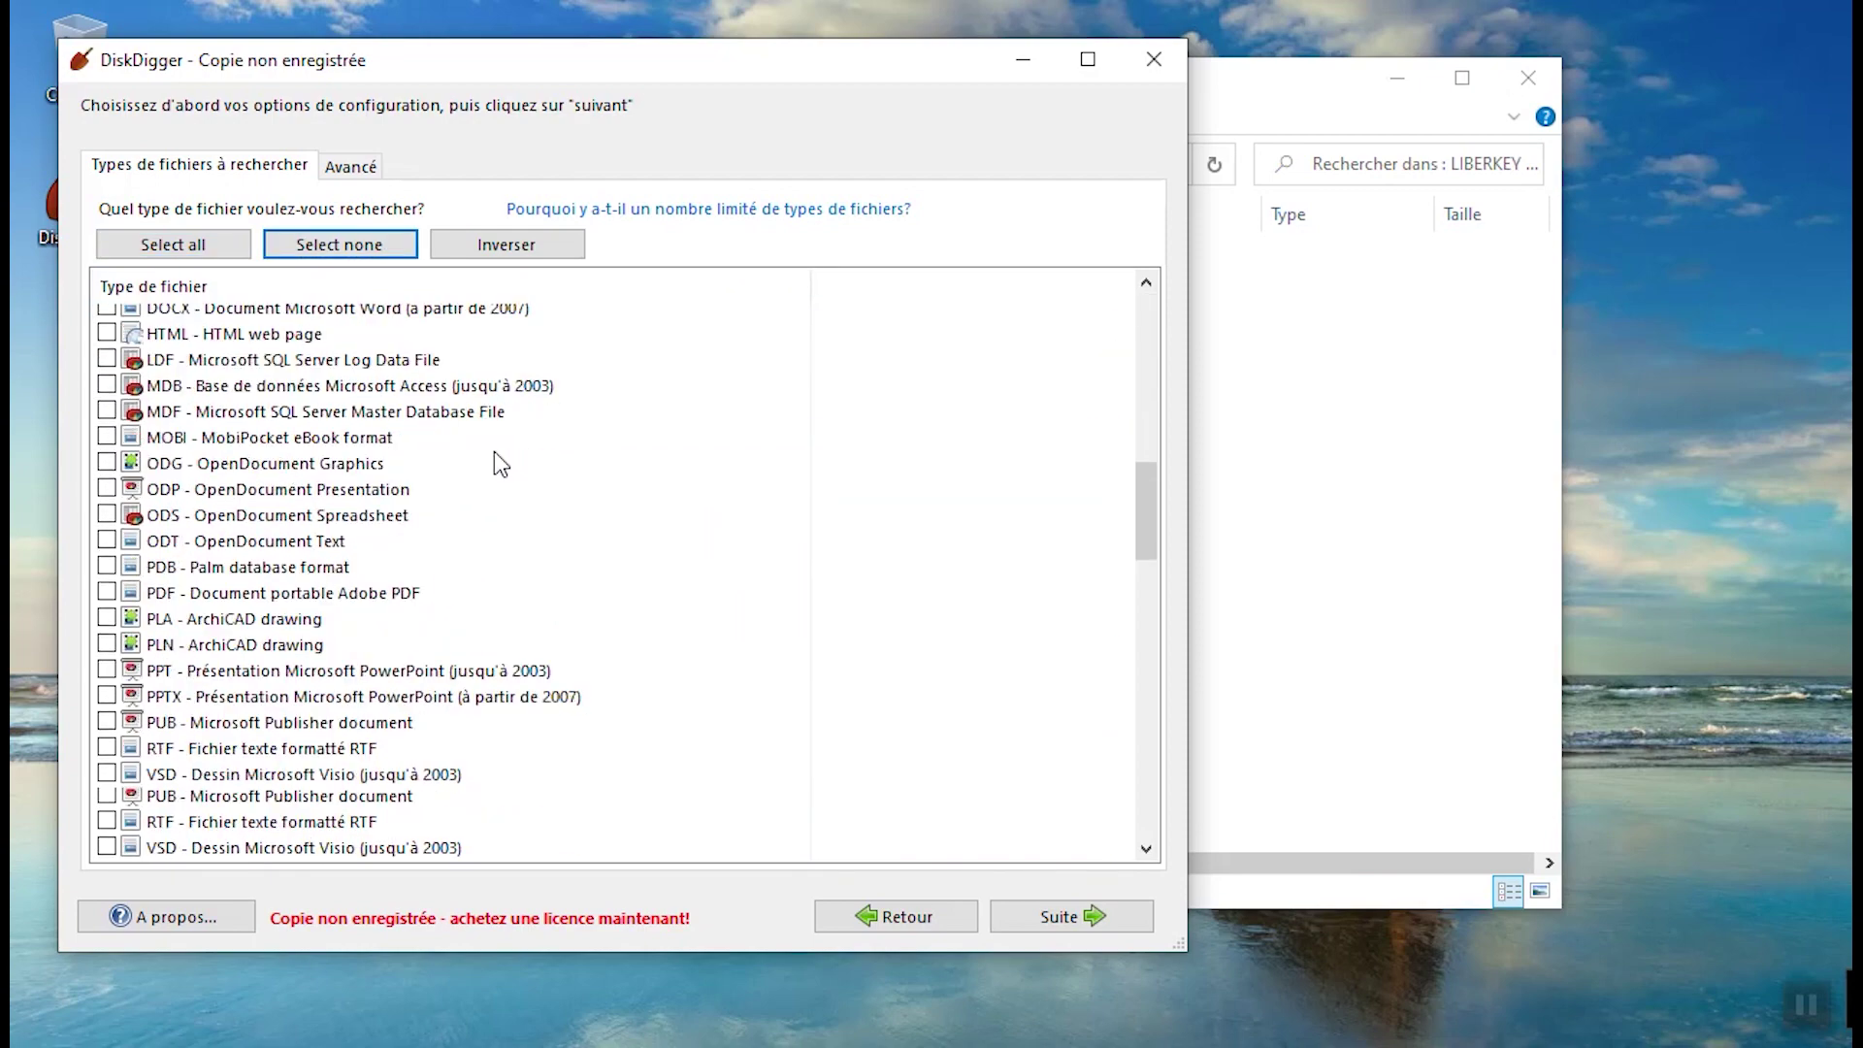
{"action": "scroll", "coordinate": [493, 452], "scroll_direction": "down", "scroll_amount": 12}
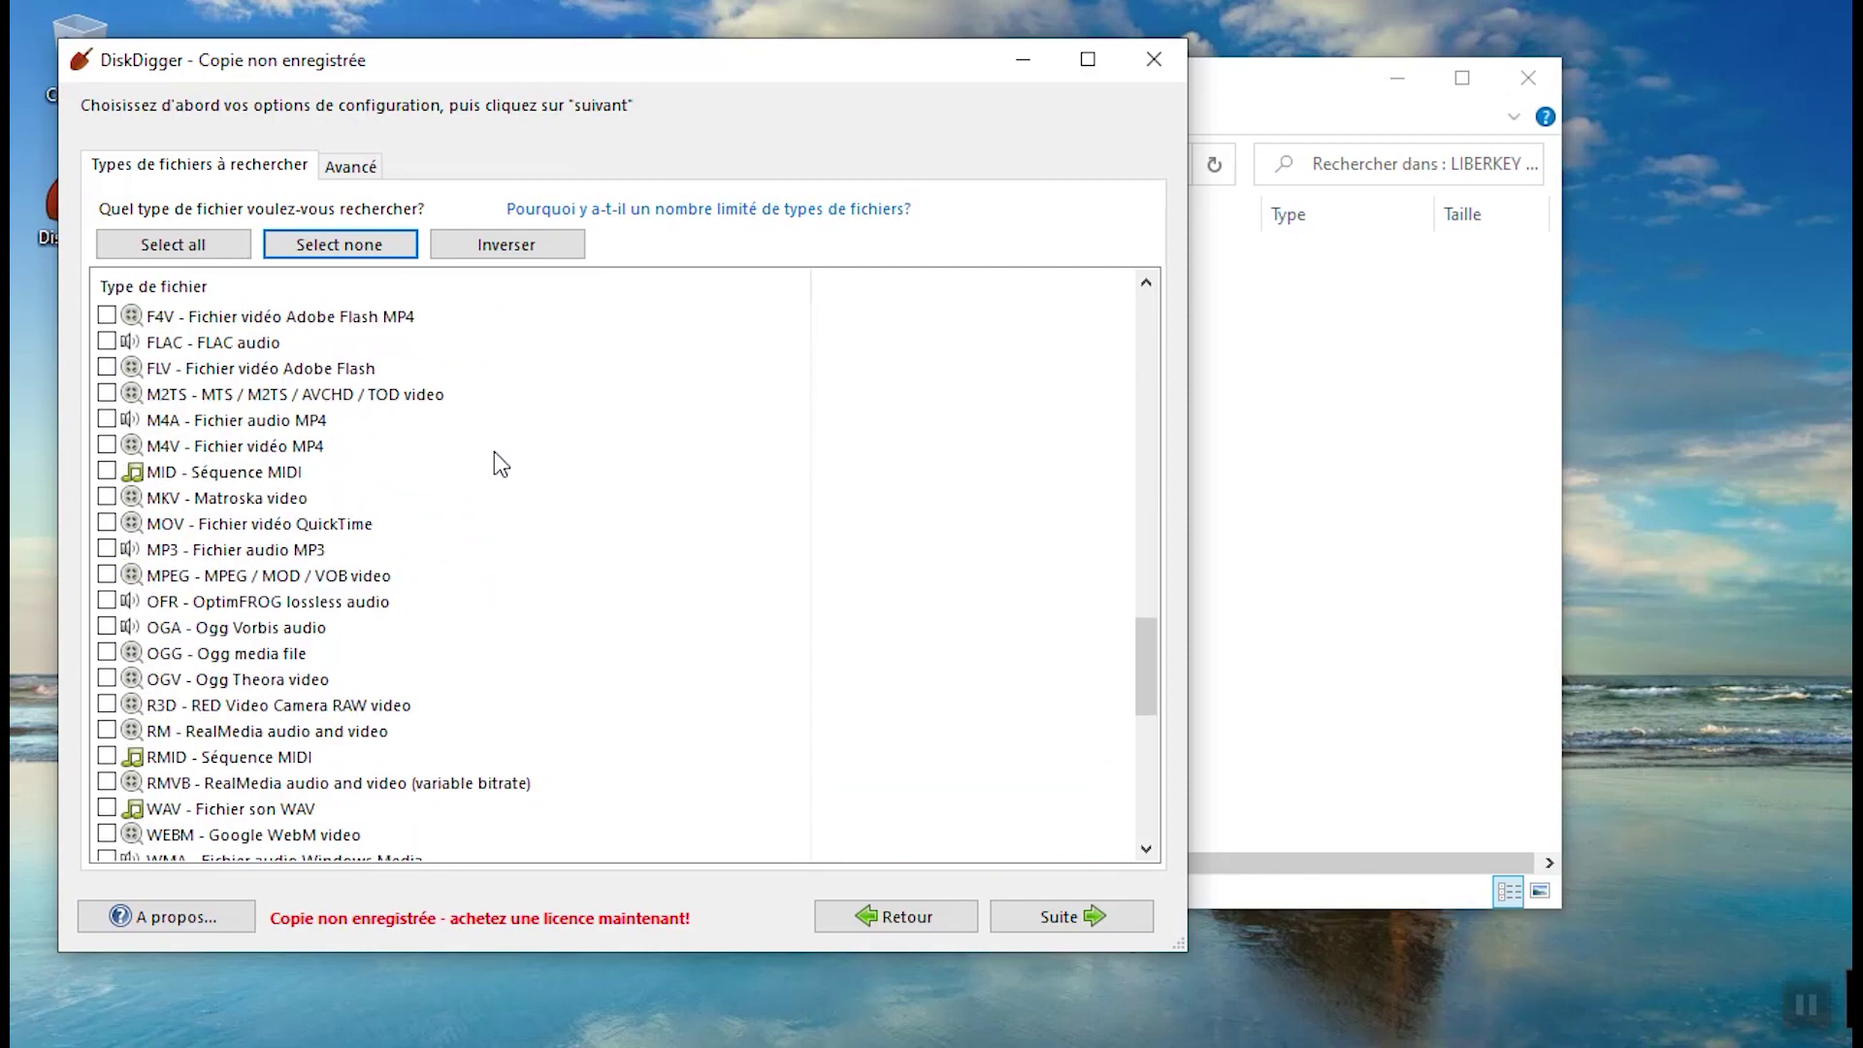
{"action": "scroll", "coordinate": [493, 452], "scroll_direction": "down", "scroll_amount": 10}
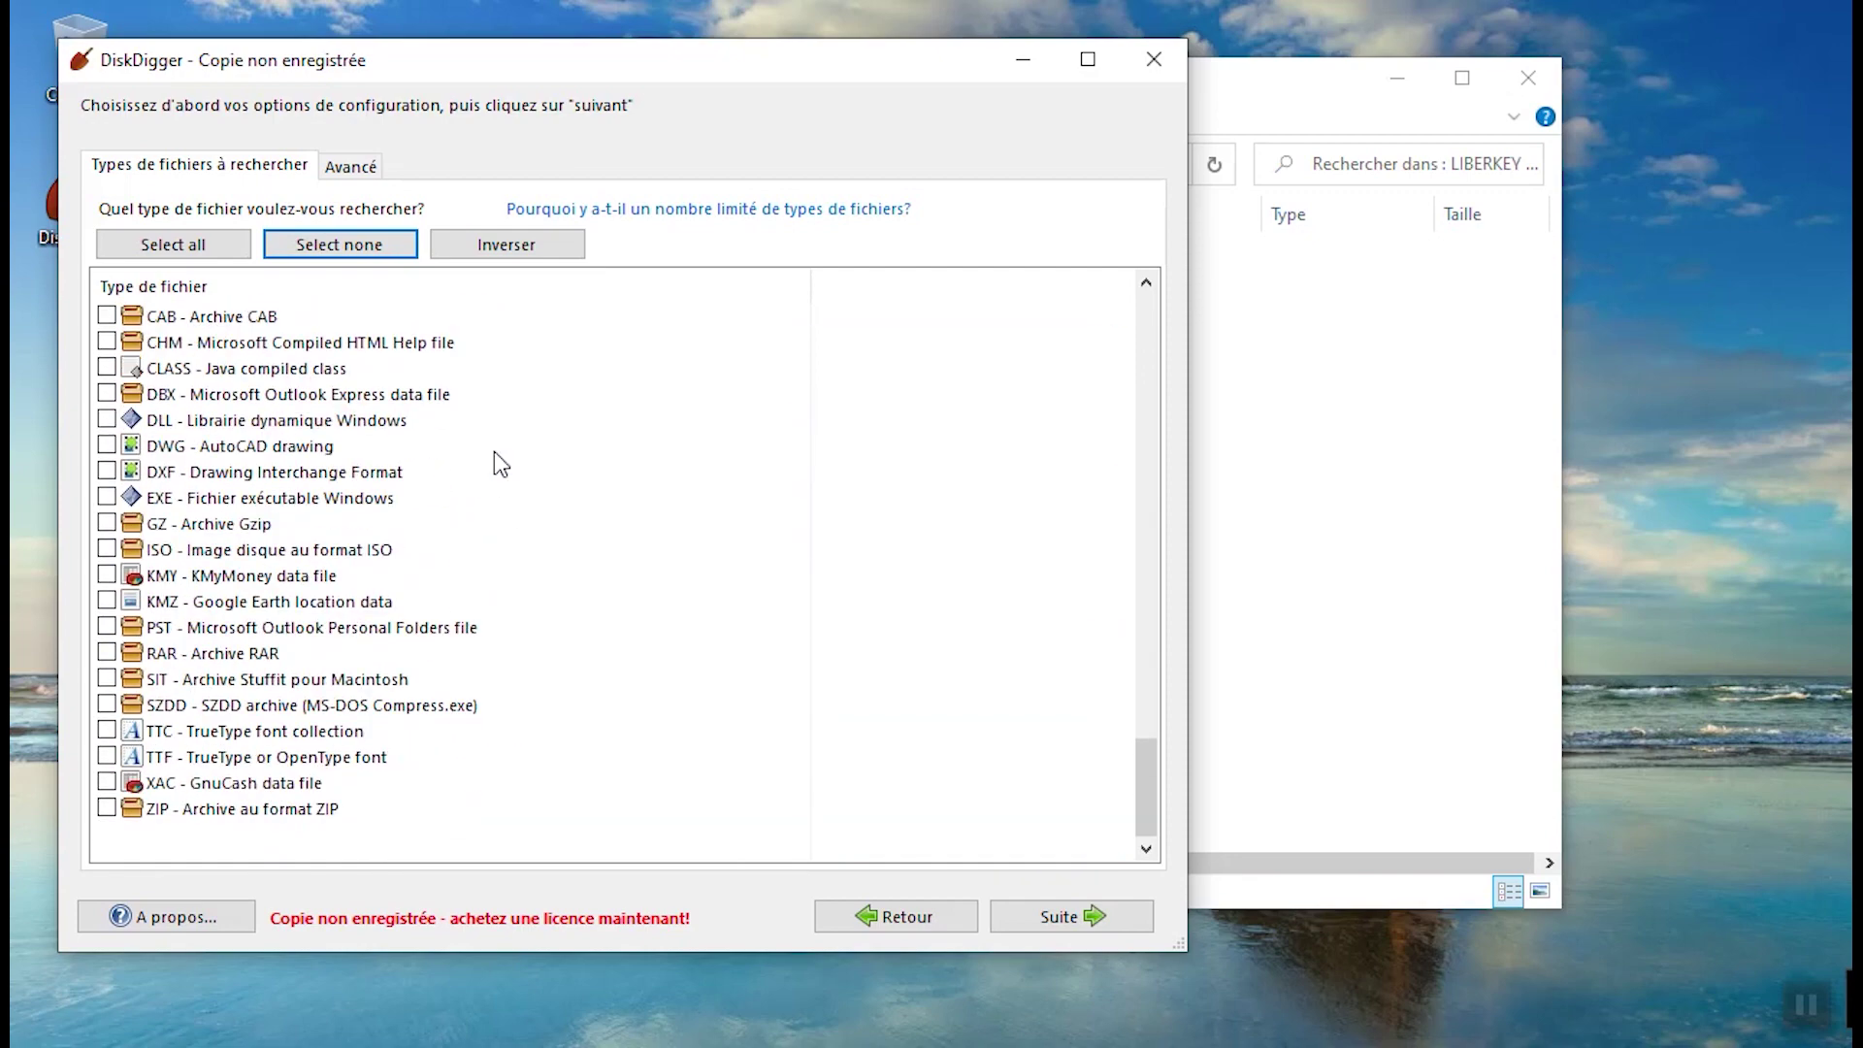
{"action": "scroll", "coordinate": [582, 540], "scroll_direction": "up", "scroll_amount": 3}
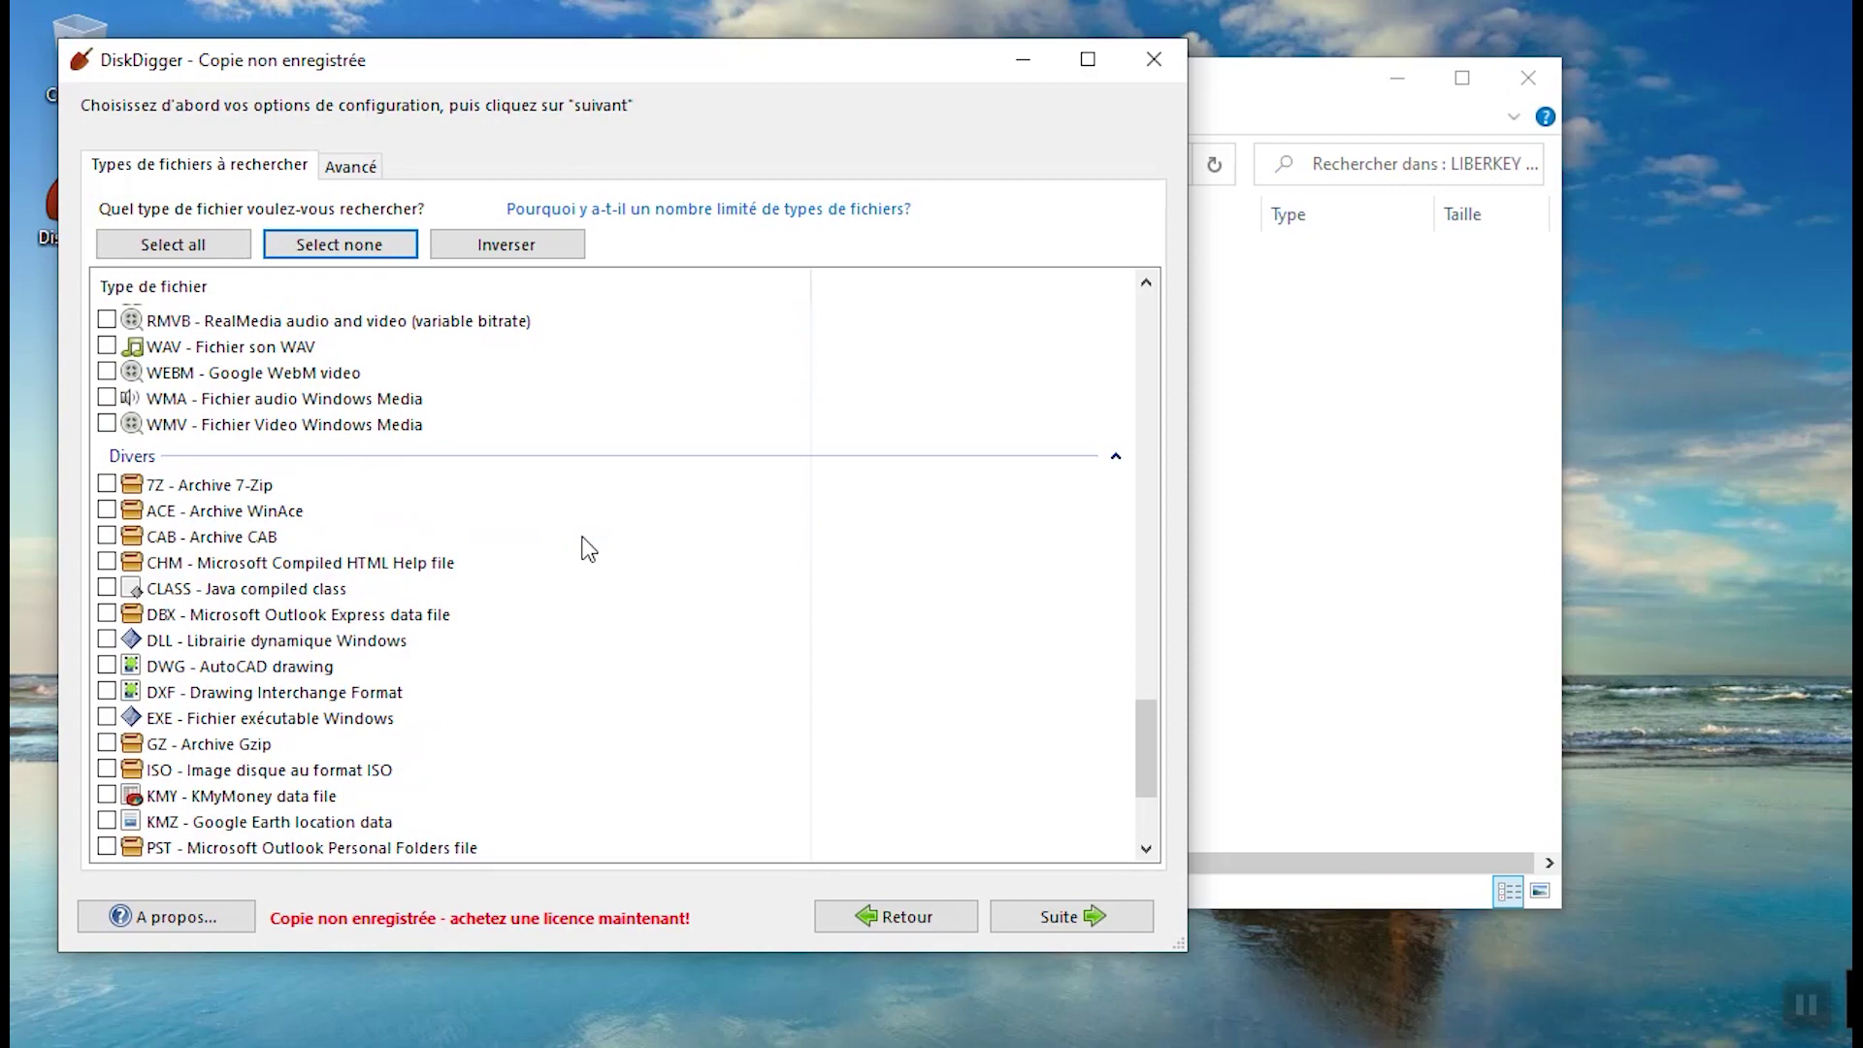
{"action": "scroll", "coordinate": [589, 550], "scroll_direction": "up", "scroll_amount": 7}
{"action": "scroll", "coordinate": [589, 549], "scroll_direction": "up", "scroll_amount": 8}
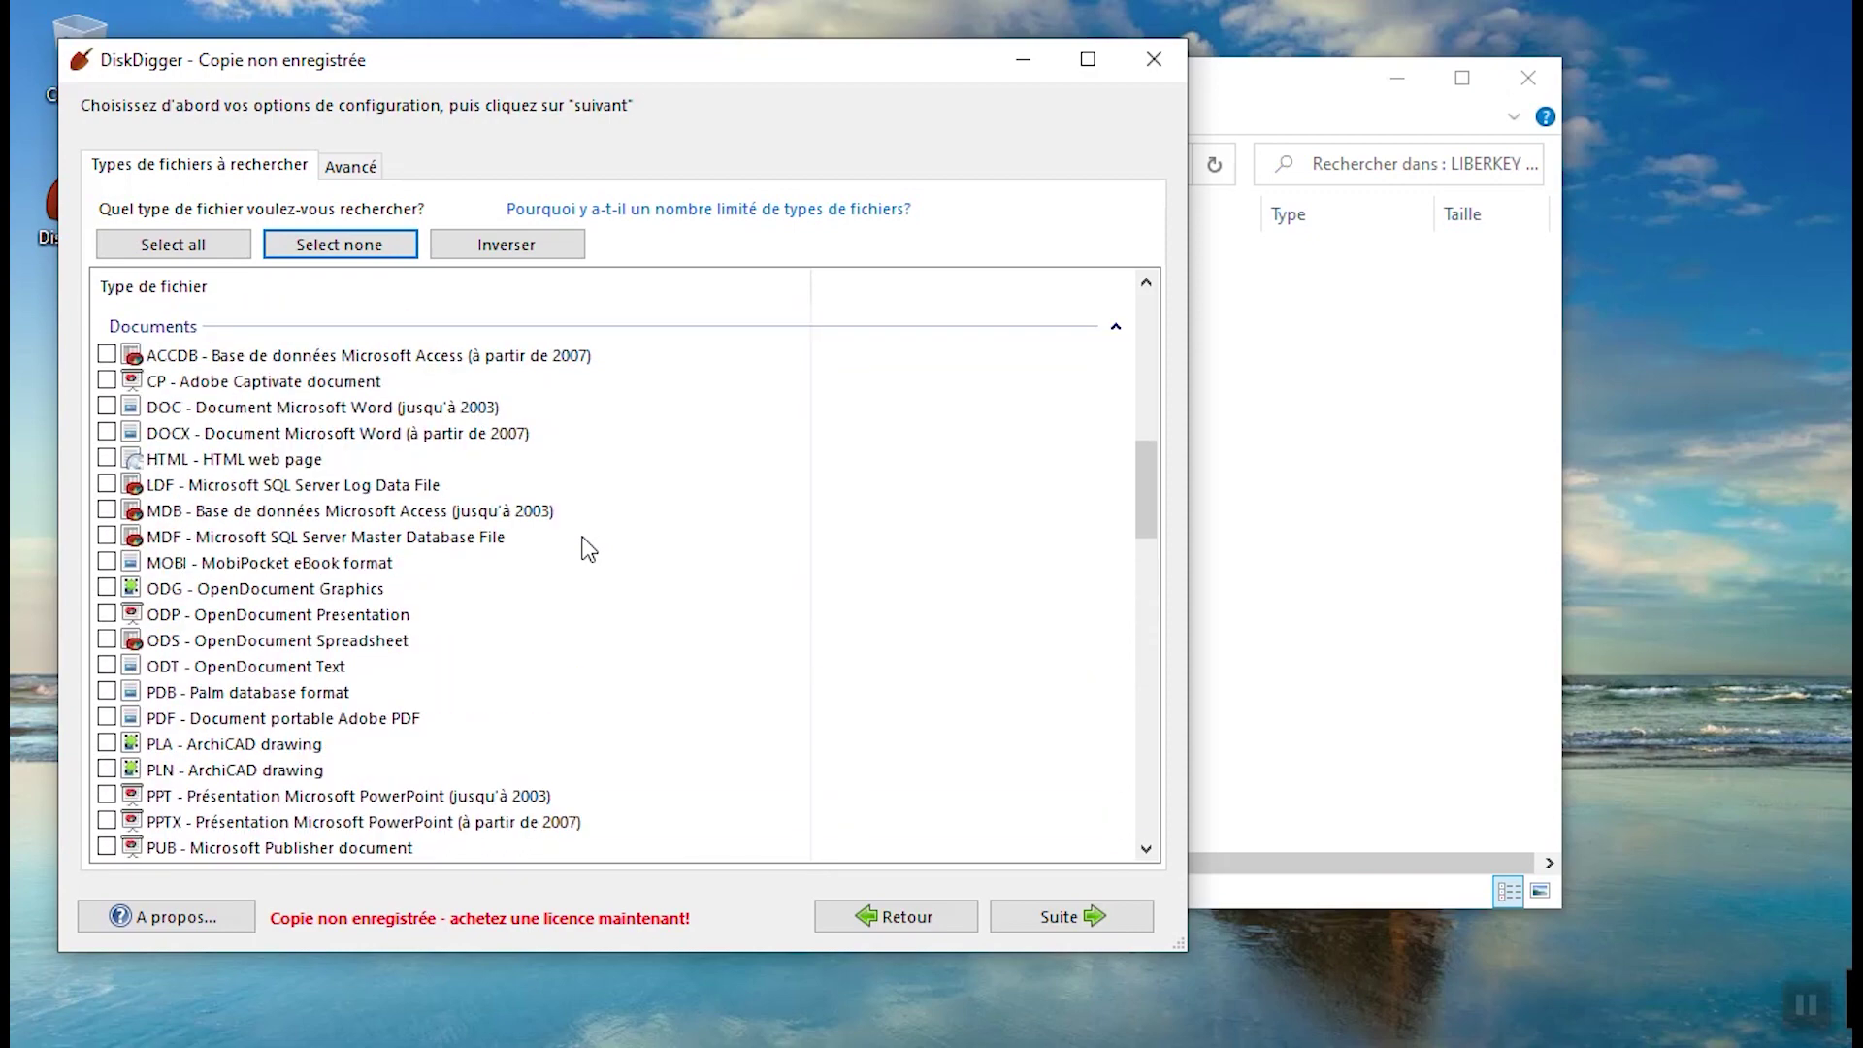
{"action": "scroll", "coordinate": [584, 543], "scroll_direction": "up", "scroll_amount": 12}
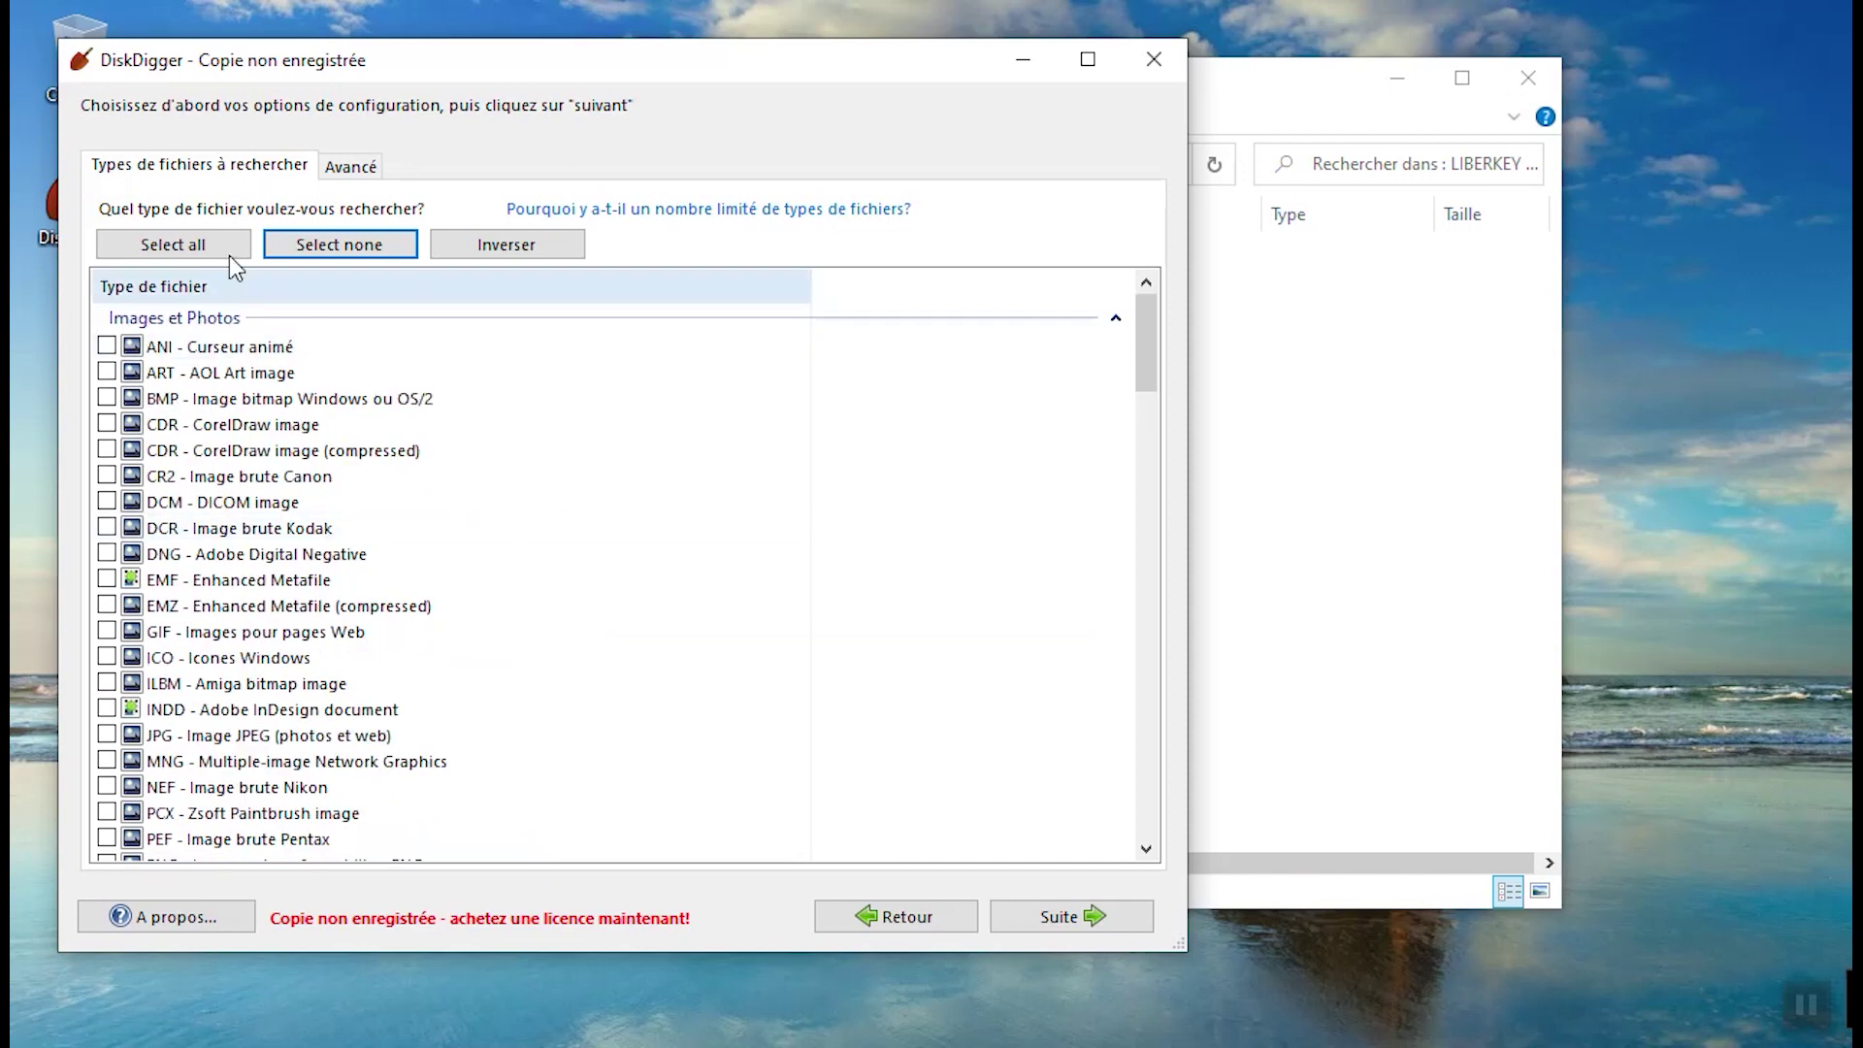
- Include all file types in the search and start scanning the USB drive
{"action": "left_click", "coordinate": [167, 243]}
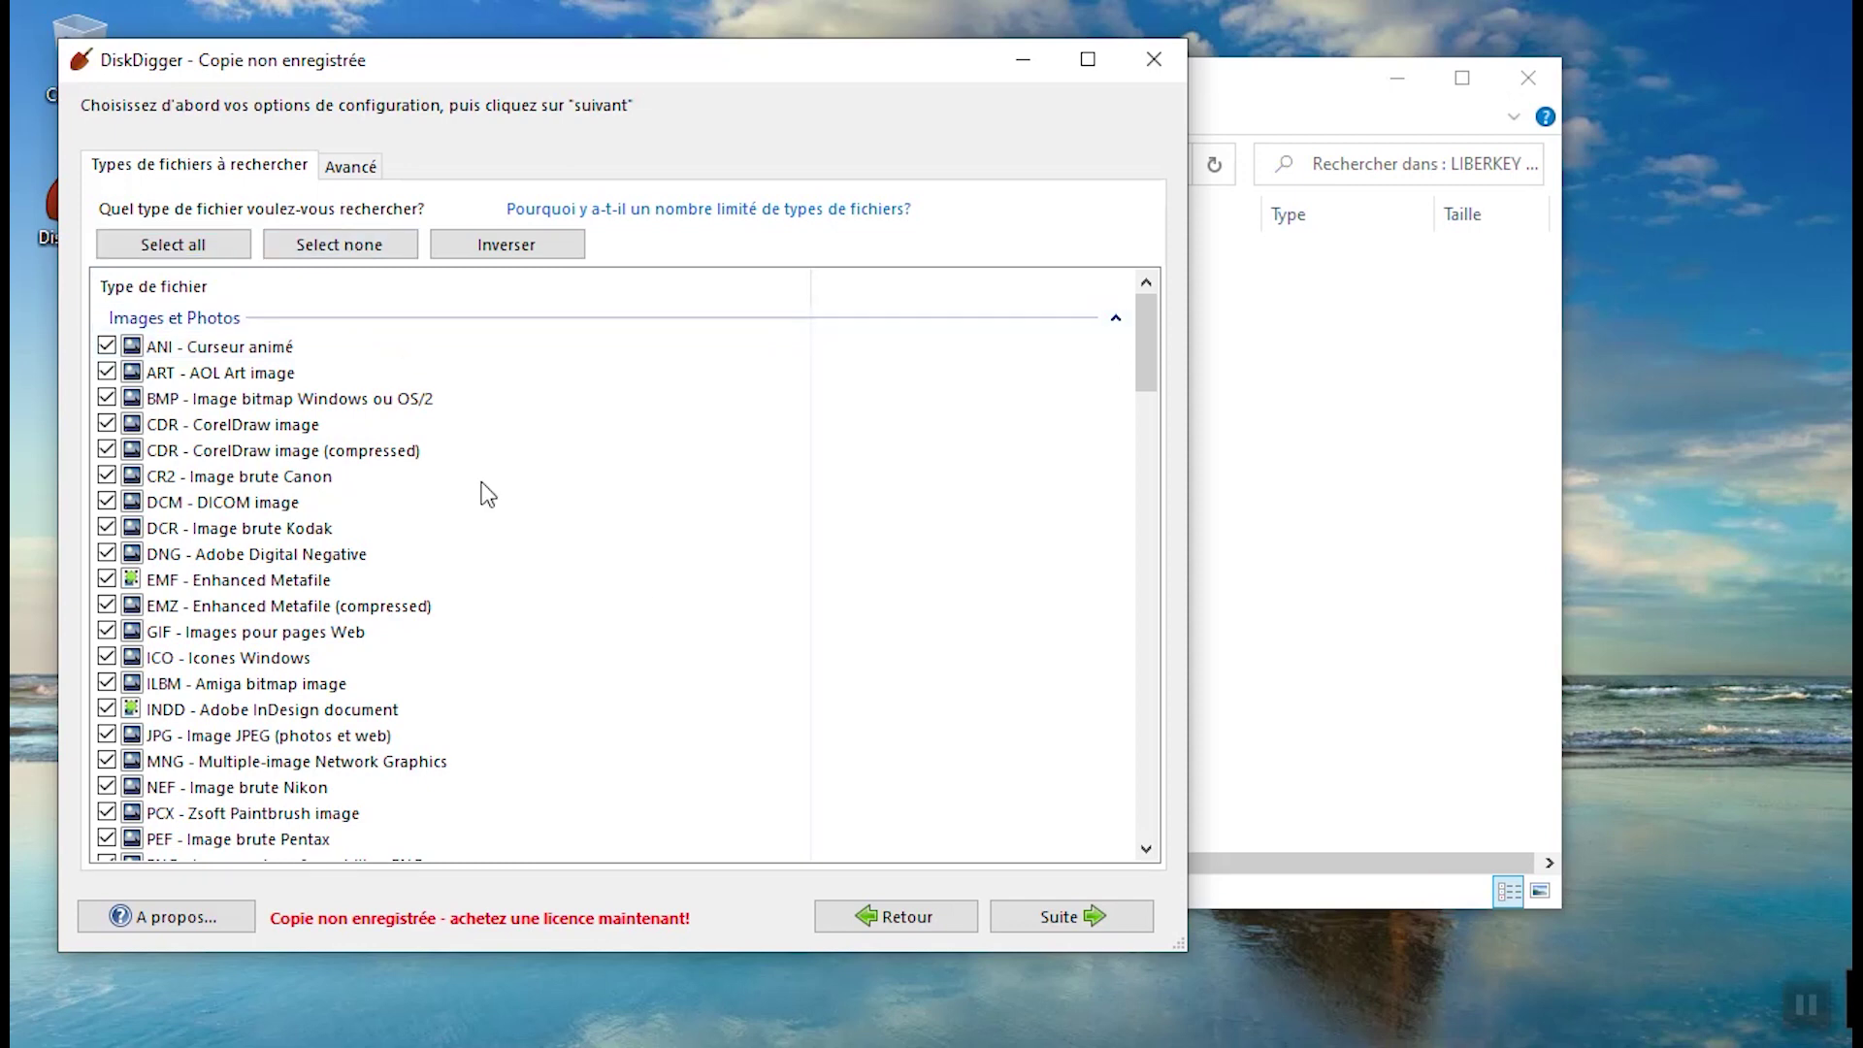
{"action": "left_click", "coordinate": [1040, 911]}
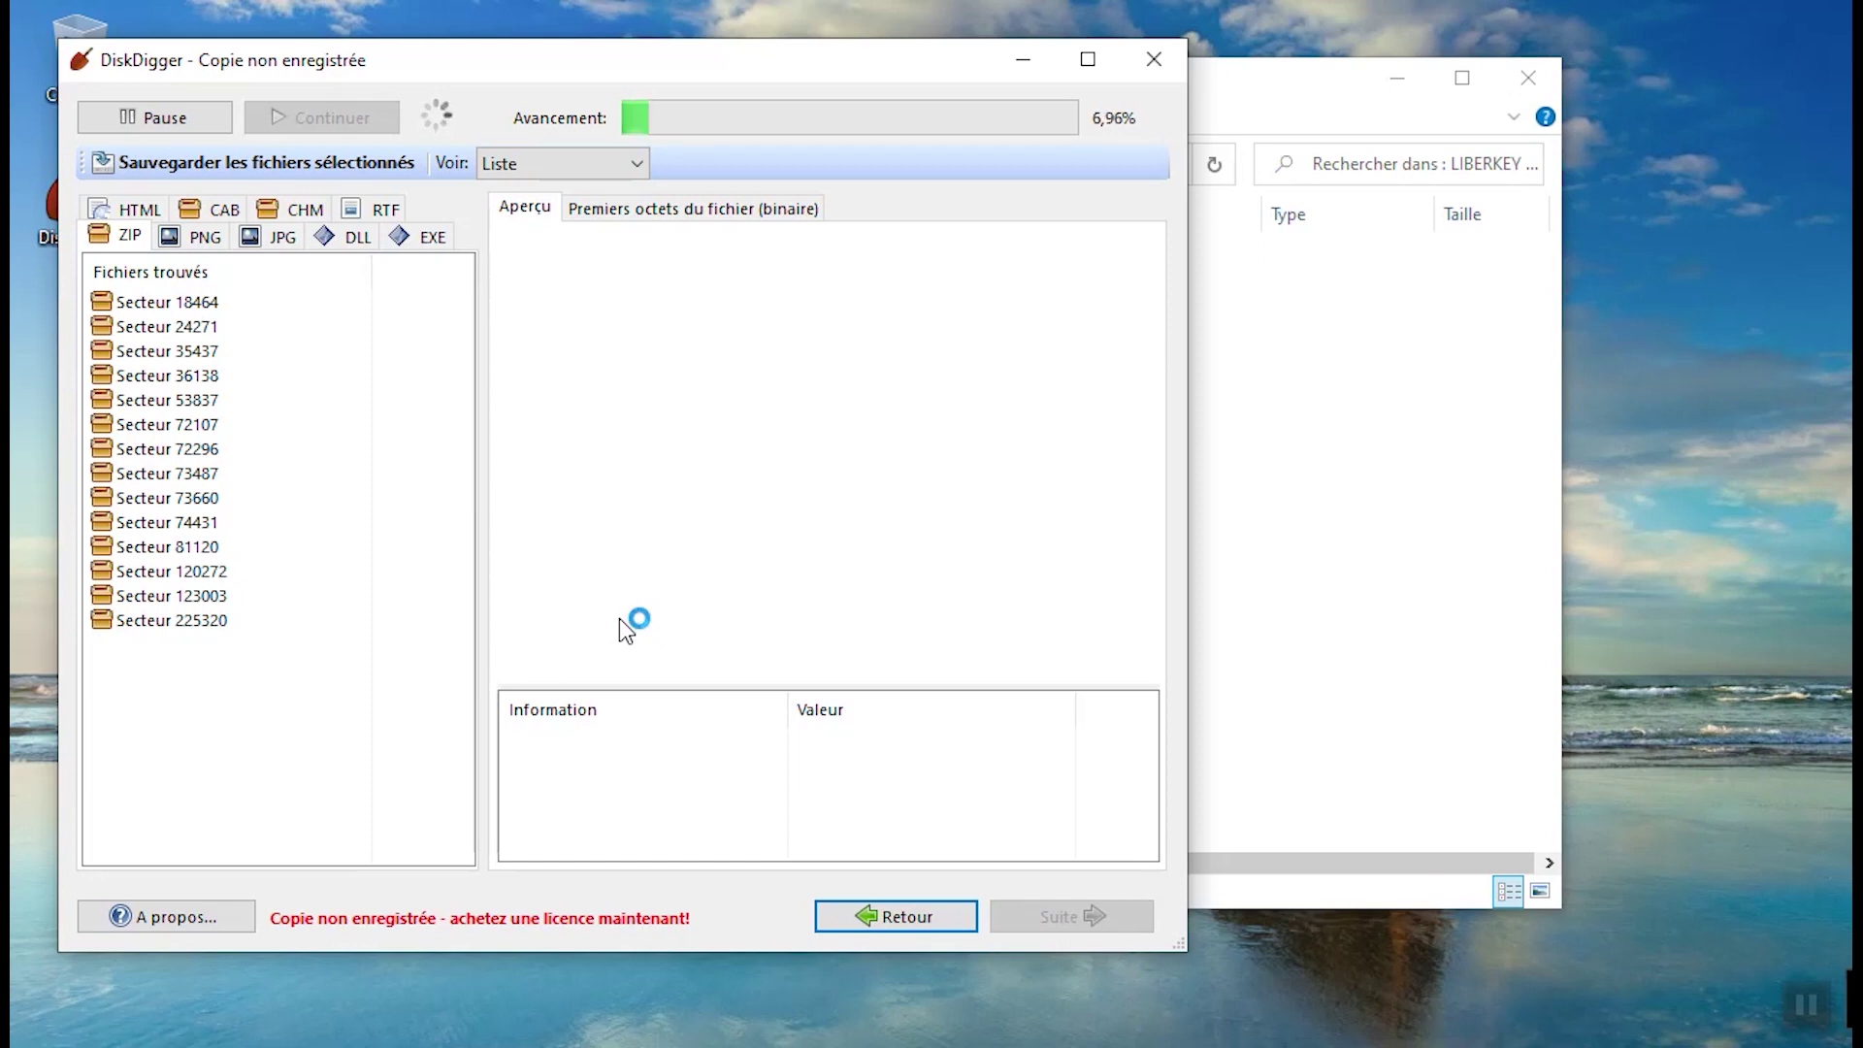
- Look through the found files by type: PNG, JPG, EXE, DLL and RTF
{"action": "left_click", "coordinate": [198, 241]}
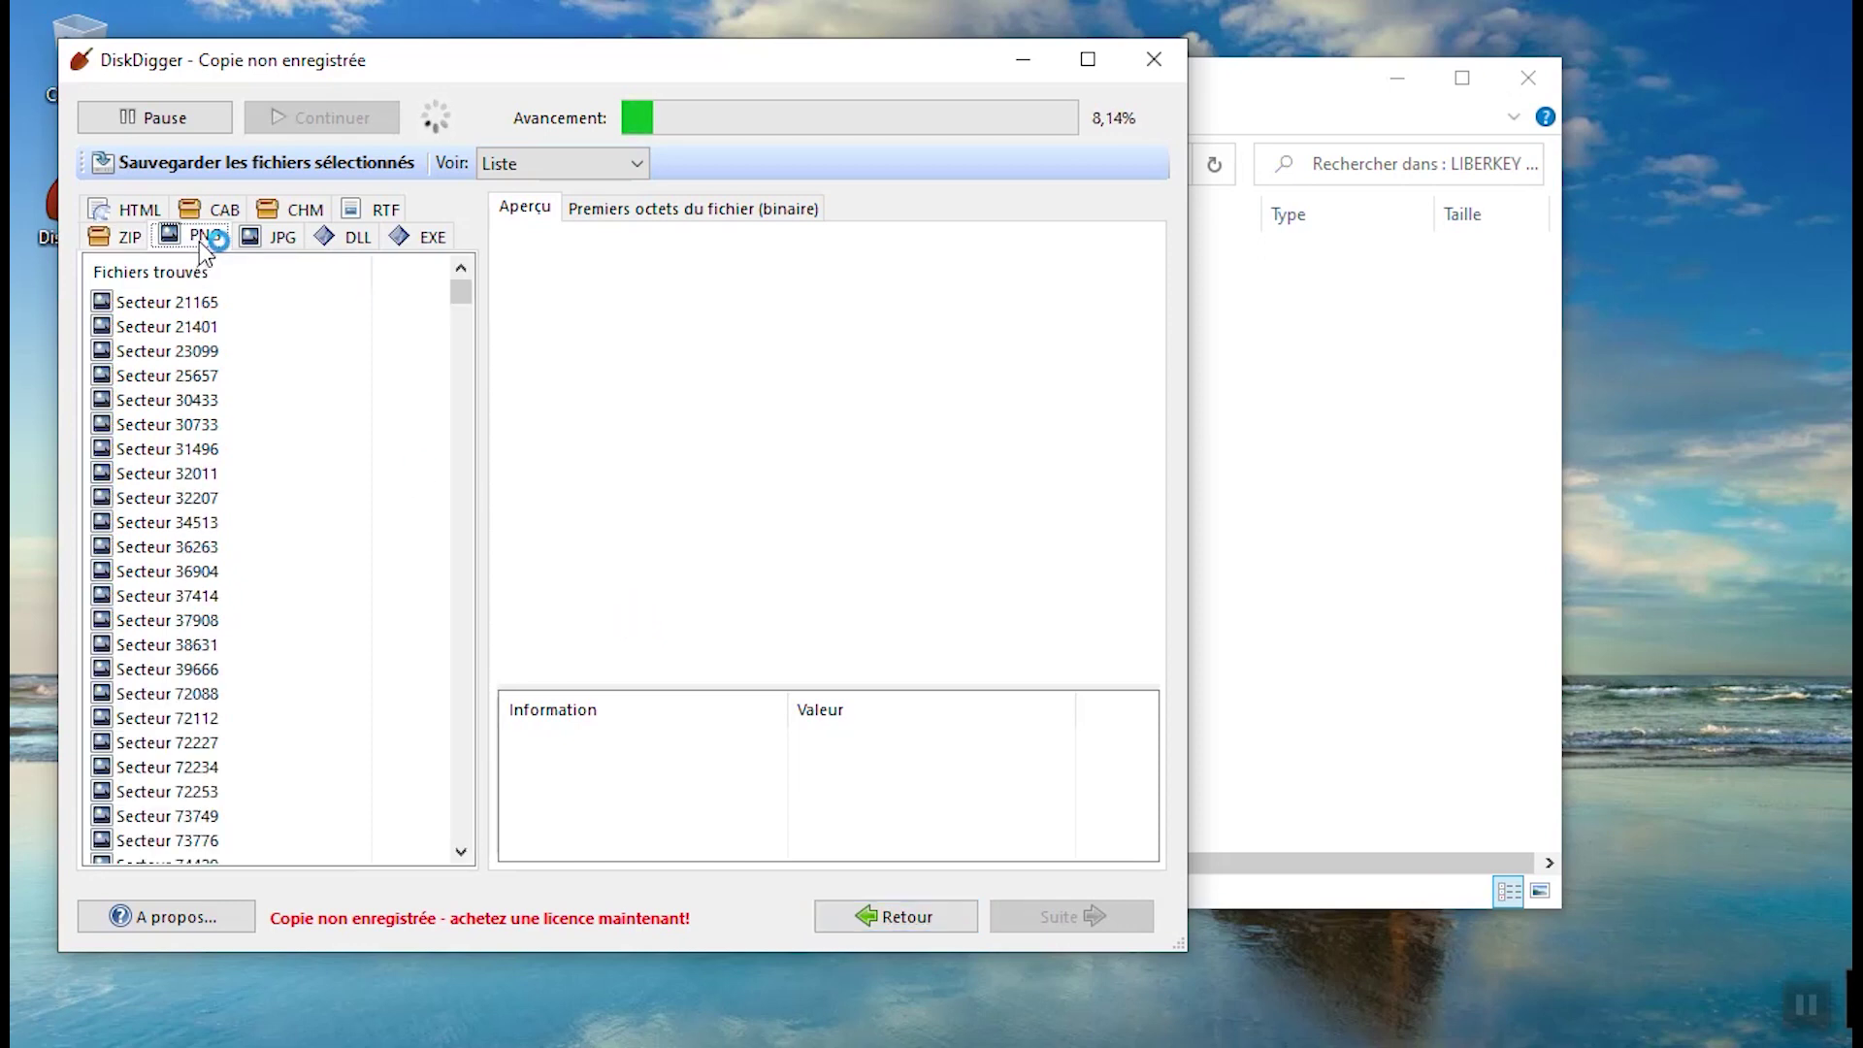
{"action": "left_click", "coordinate": [272, 237]}
{"action": "left_click", "coordinate": [427, 237]}
{"action": "left_click", "coordinate": [352, 237]}
{"action": "left_click", "coordinate": [385, 208]}
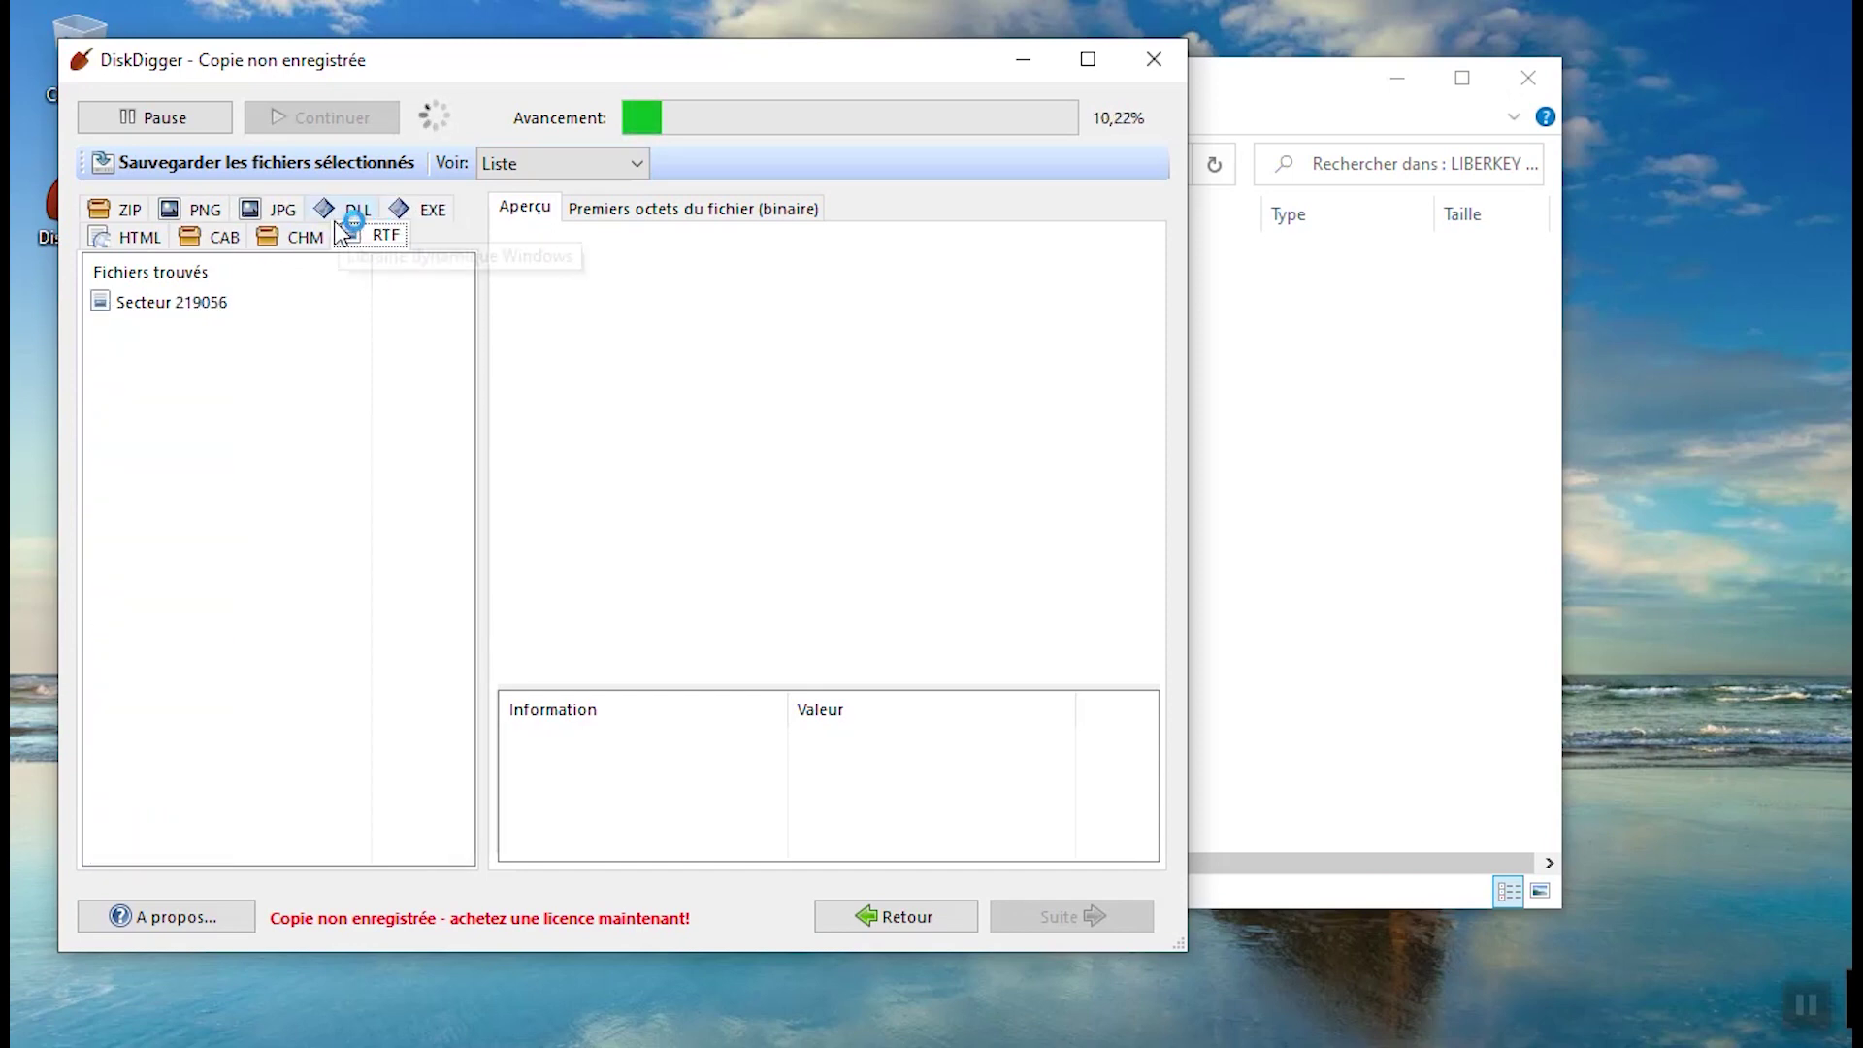
- Preview the first five PNG files found, from Secteur 21165 to Secteur 30433
{"action": "left_click", "coordinate": [202, 209]}
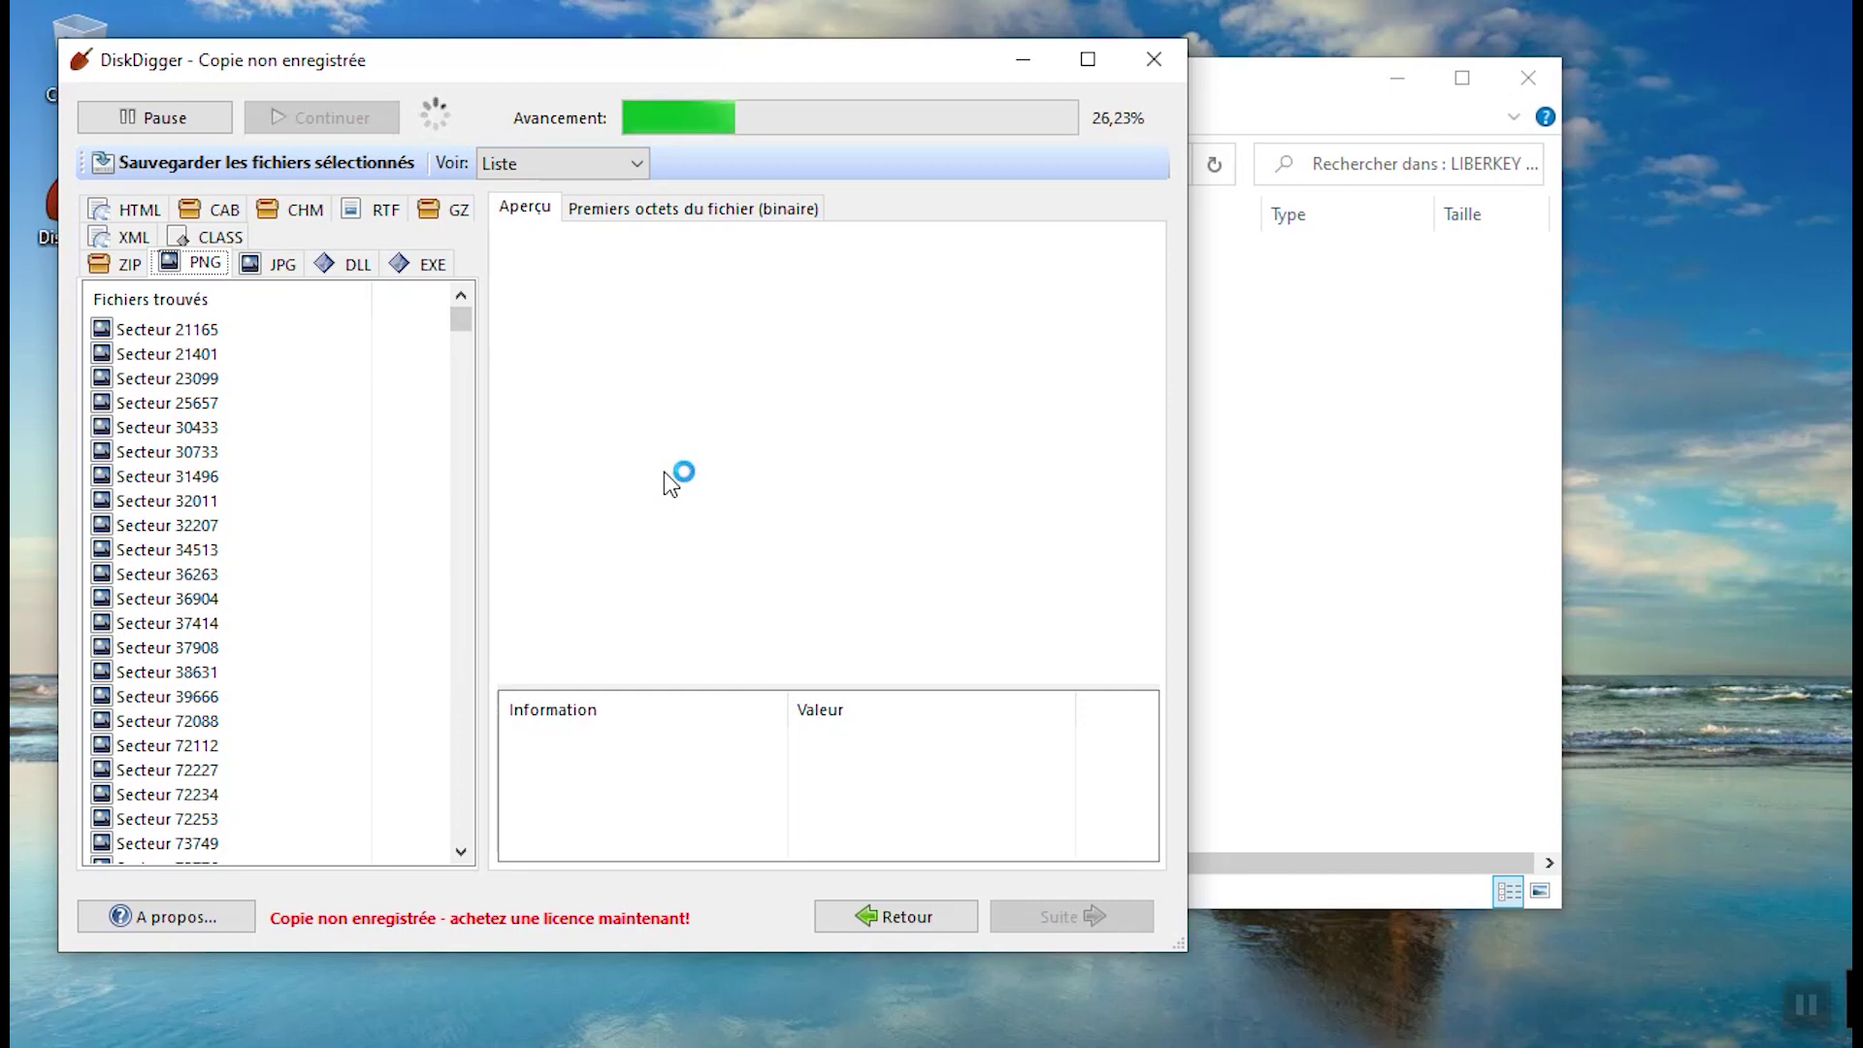
{"action": "left_click", "coordinate": [189, 330]}
{"action": "left_click", "coordinate": [169, 352]}
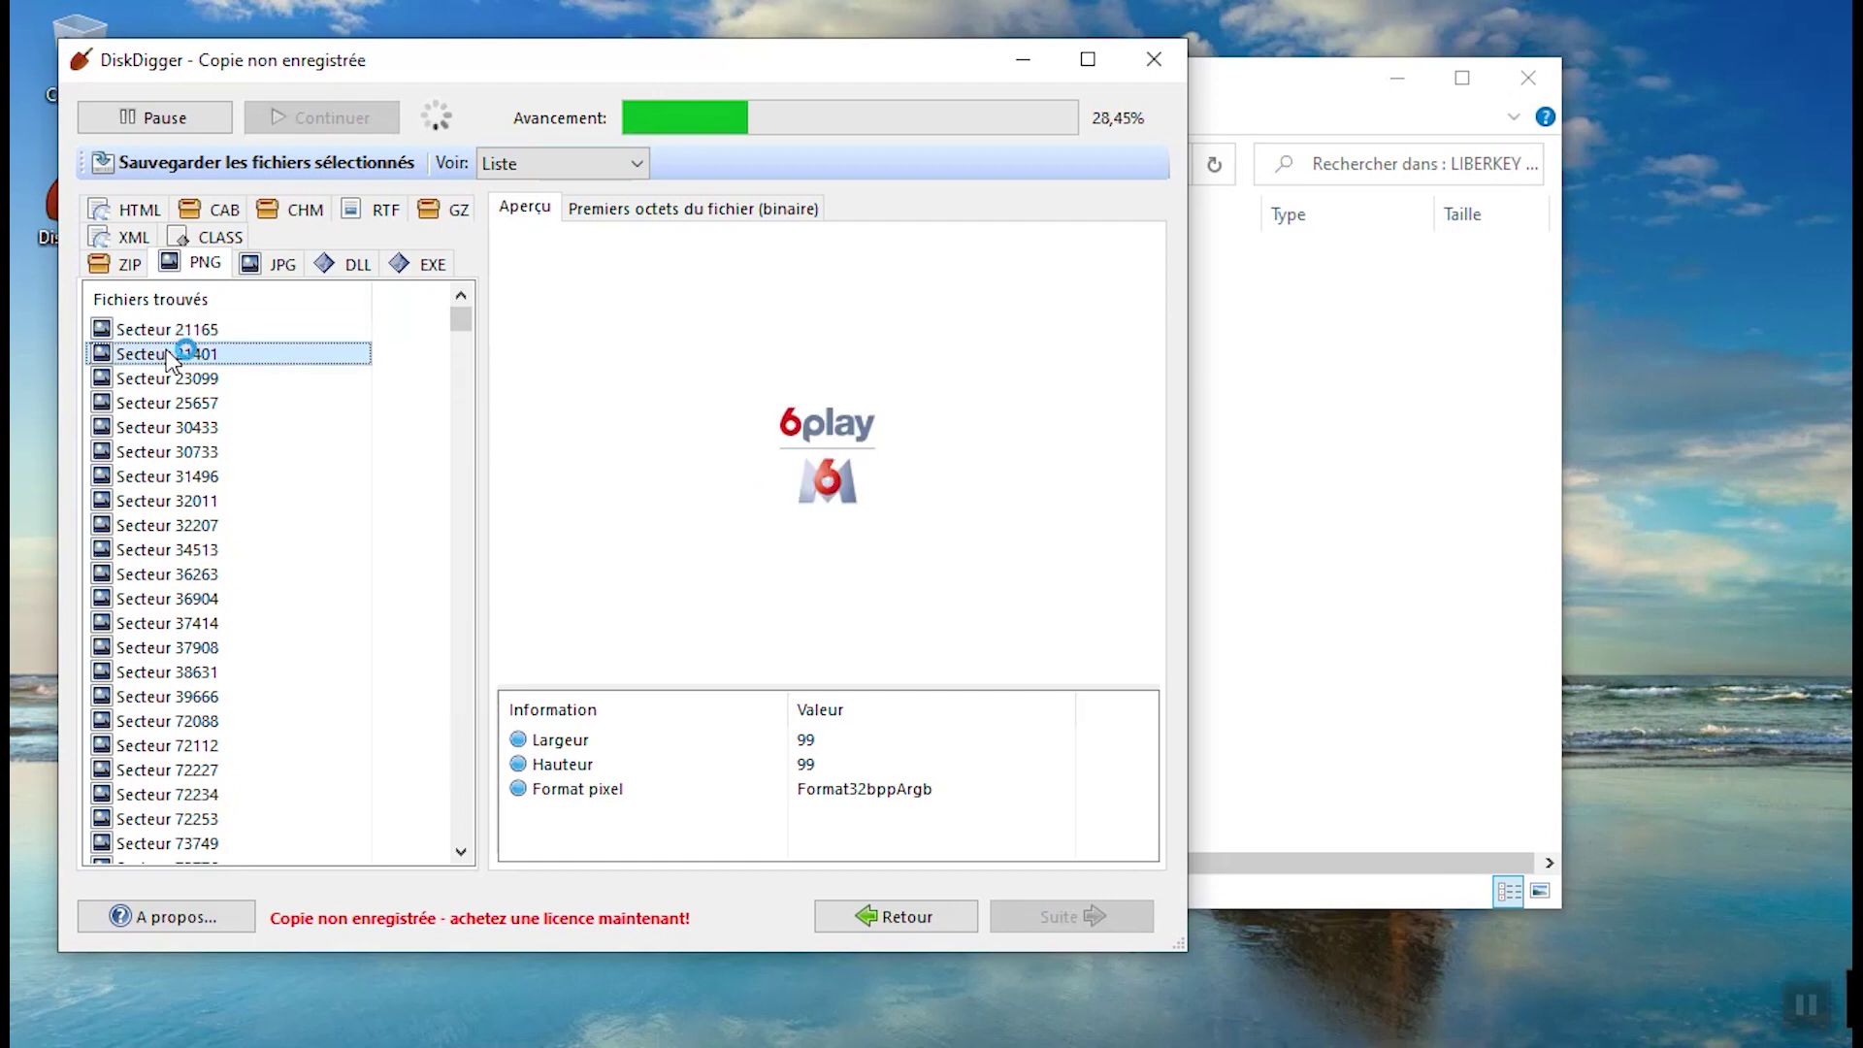
{"action": "left_click", "coordinate": [167, 376]}
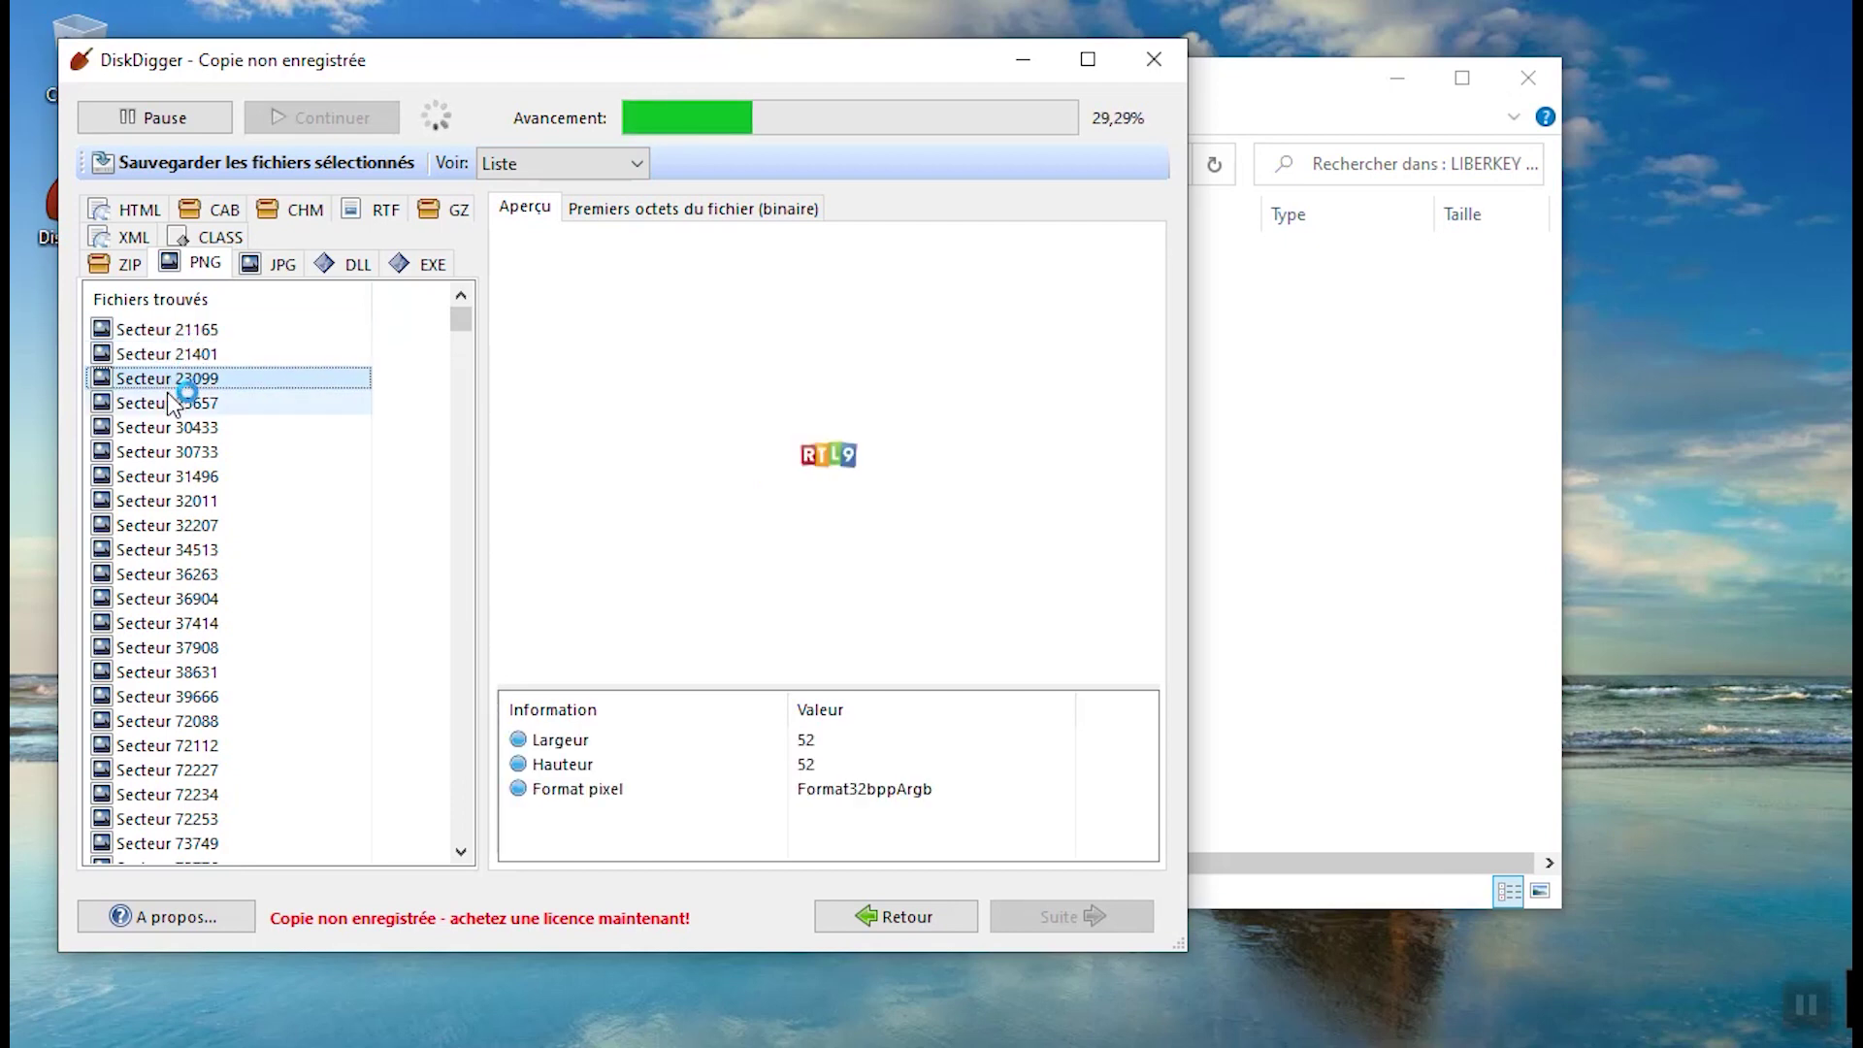
{"action": "left_click", "coordinate": [174, 399]}
{"action": "left_click", "coordinate": [175, 427]}
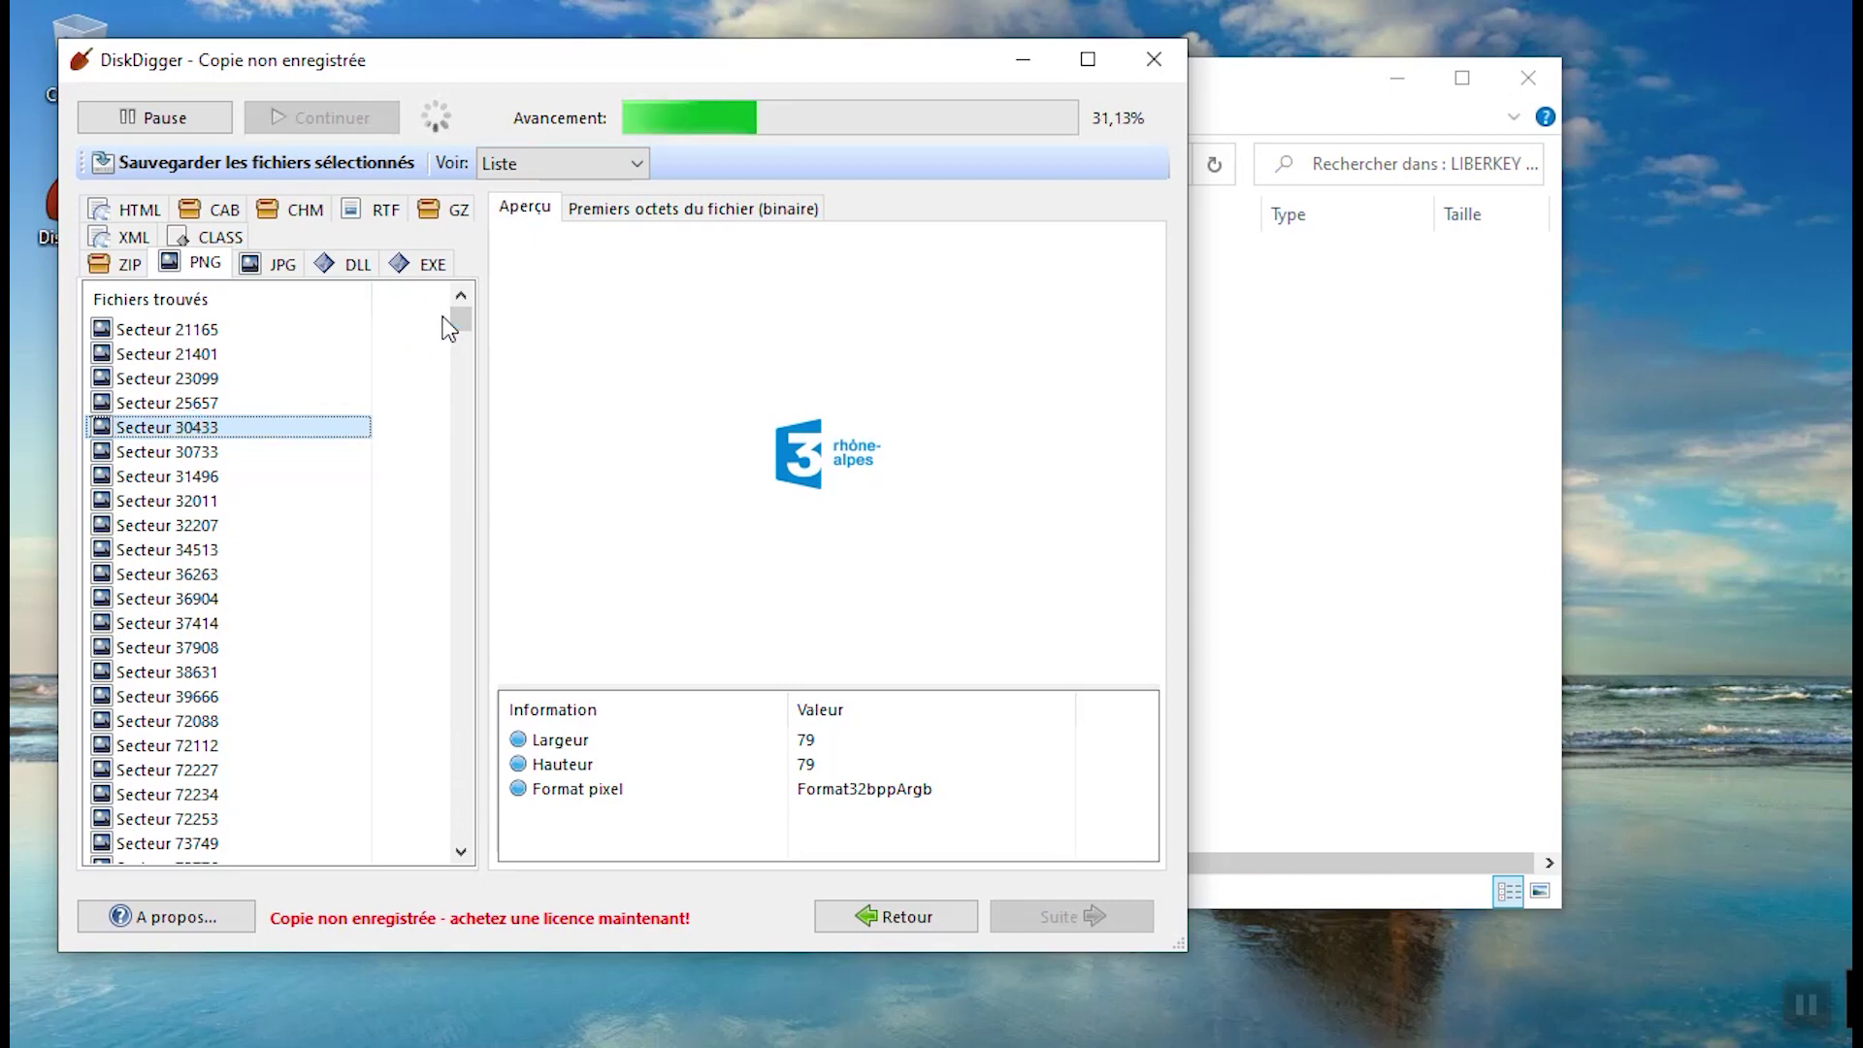
- Preview several PNG files near the end of the found list, from Secteur 1249234 back to Secteur 212224
{"action": "left_click_drag", "start_coordinate": [458, 317], "coordinate": [452, 854]}
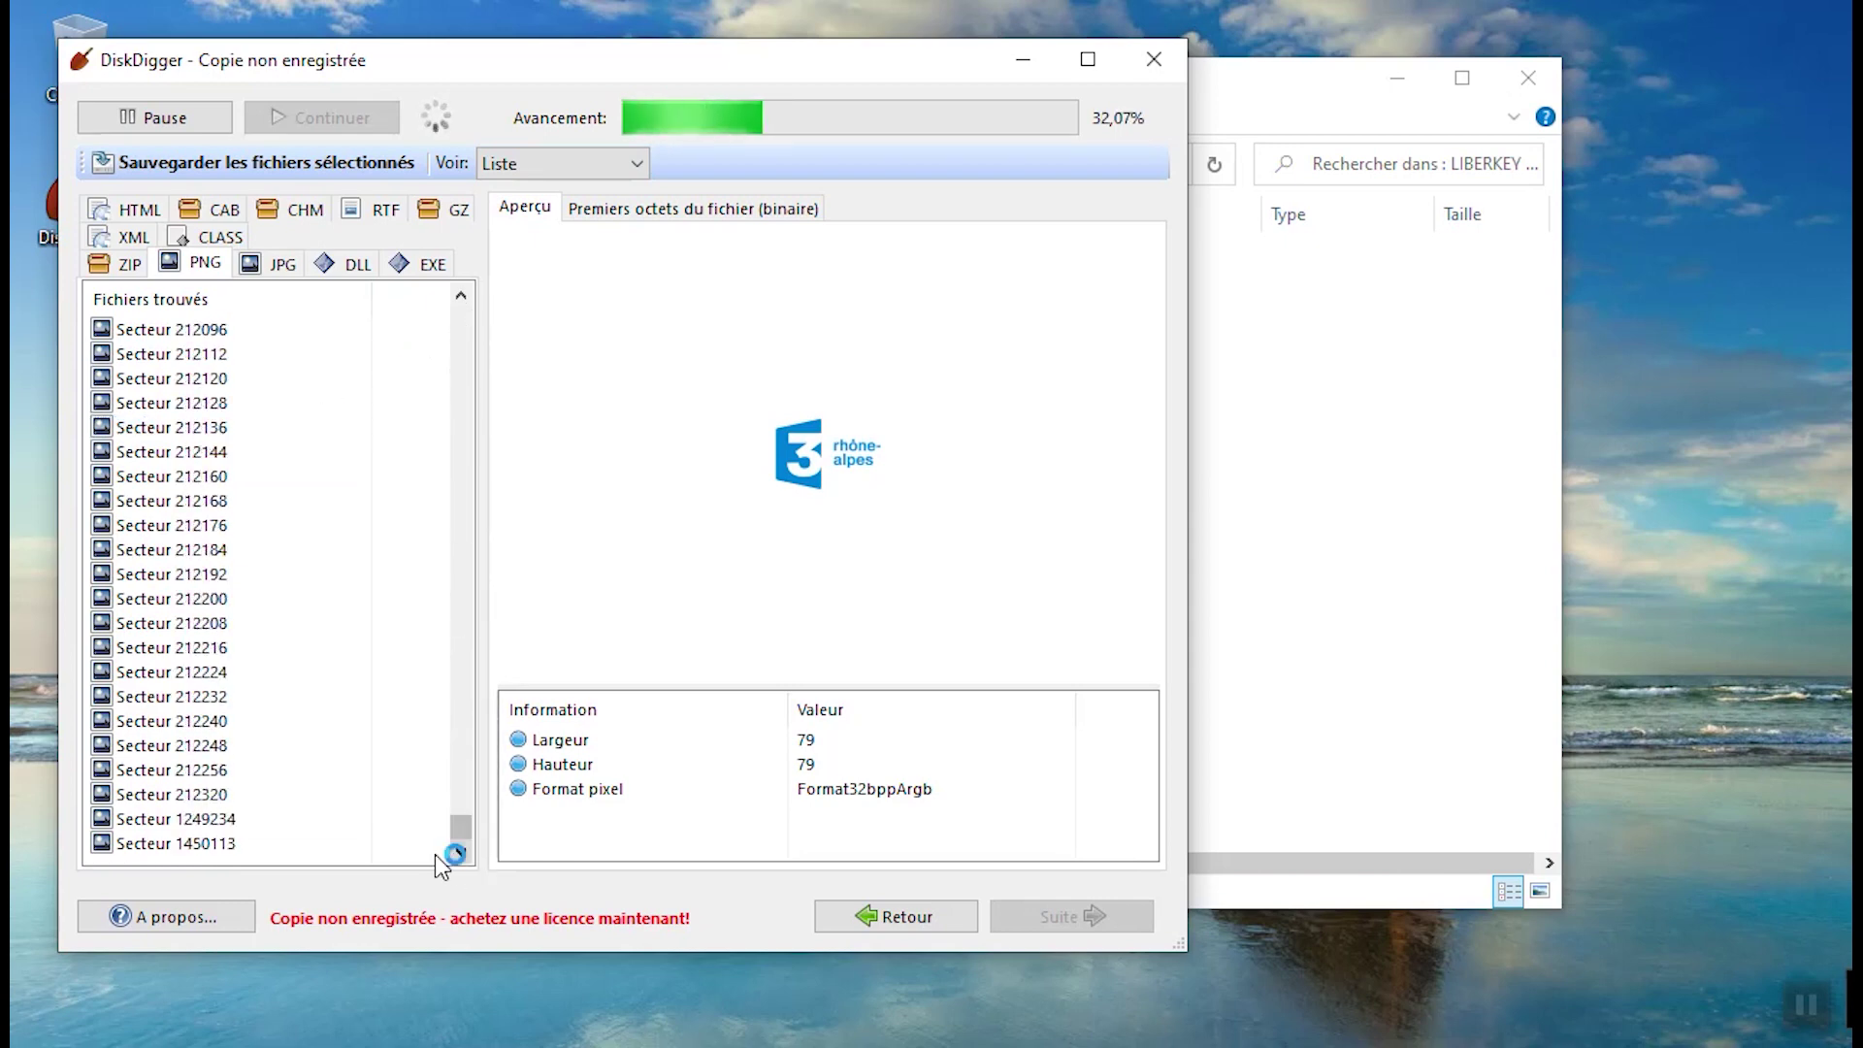
{"action": "left_click", "coordinate": [255, 818]}
{"action": "left_click", "coordinate": [246, 793]}
{"action": "left_click", "coordinate": [250, 746]}
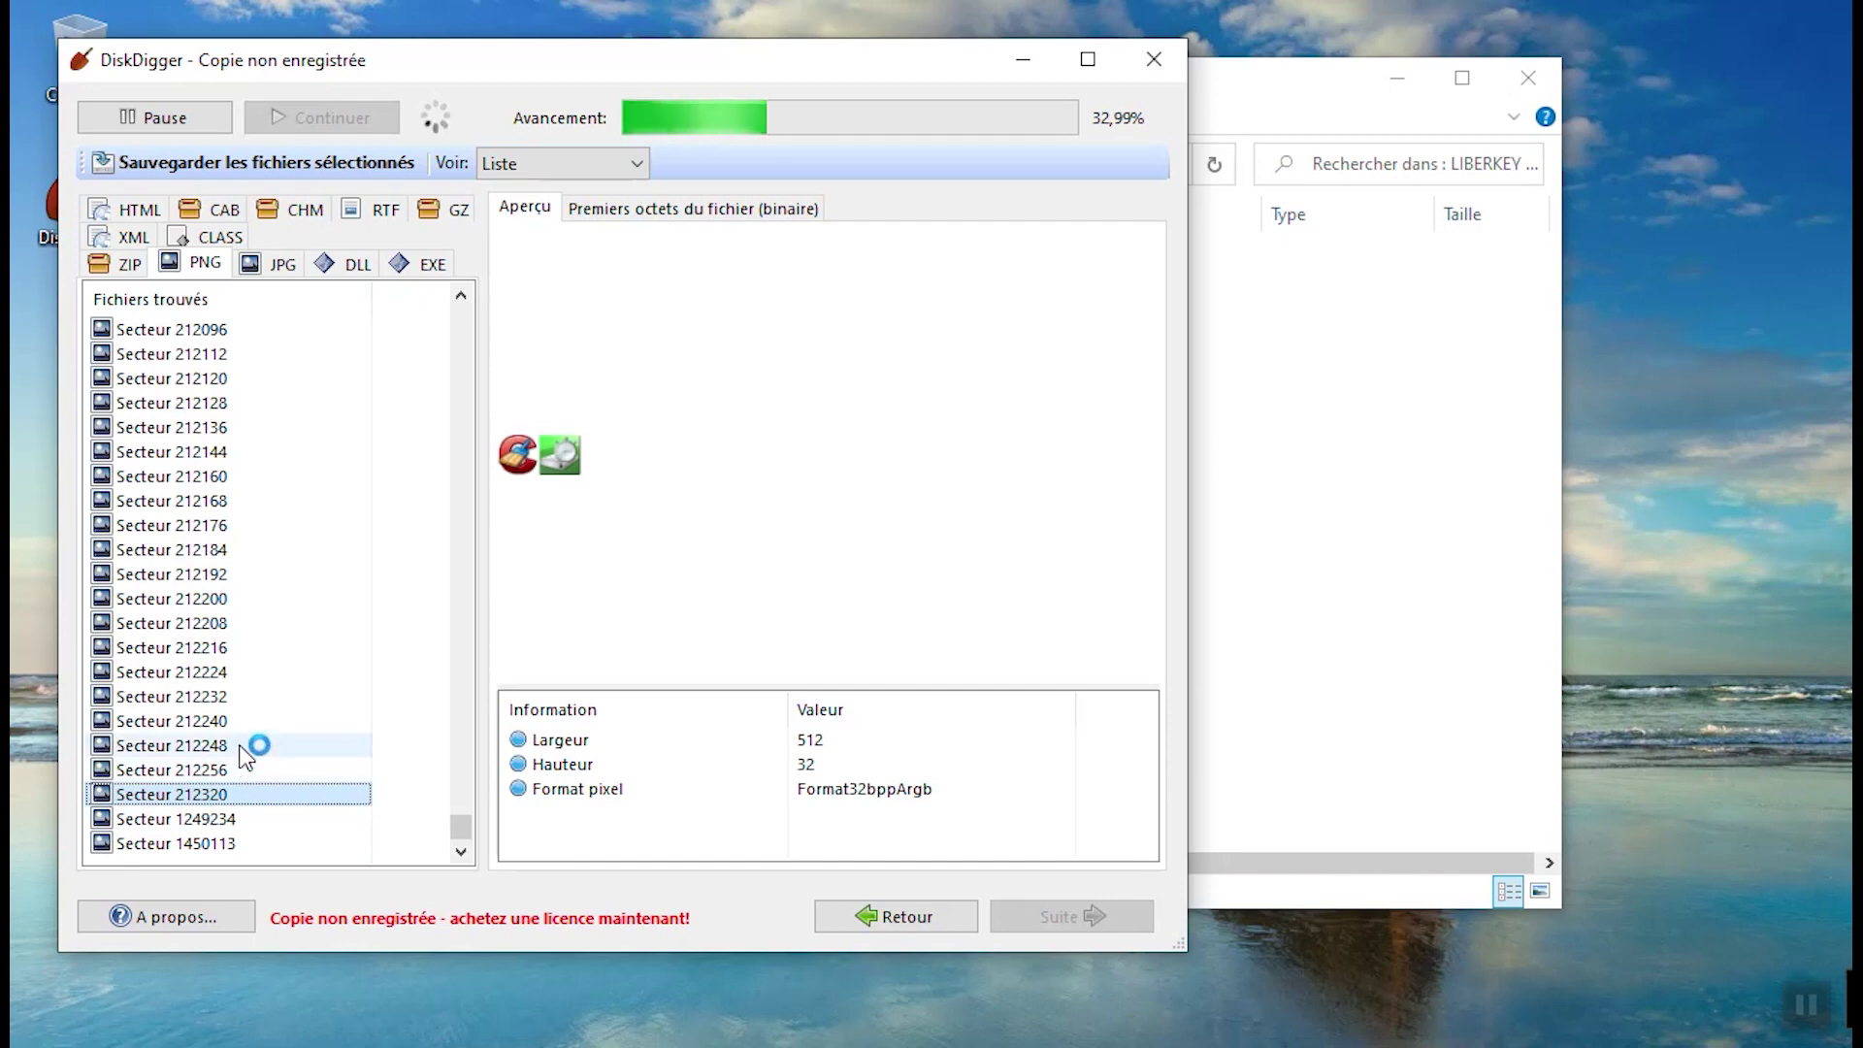
{"action": "left_click", "coordinate": [237, 721]}
{"action": "left_click", "coordinate": [235, 696]}
{"action": "left_click", "coordinate": [233, 671]}
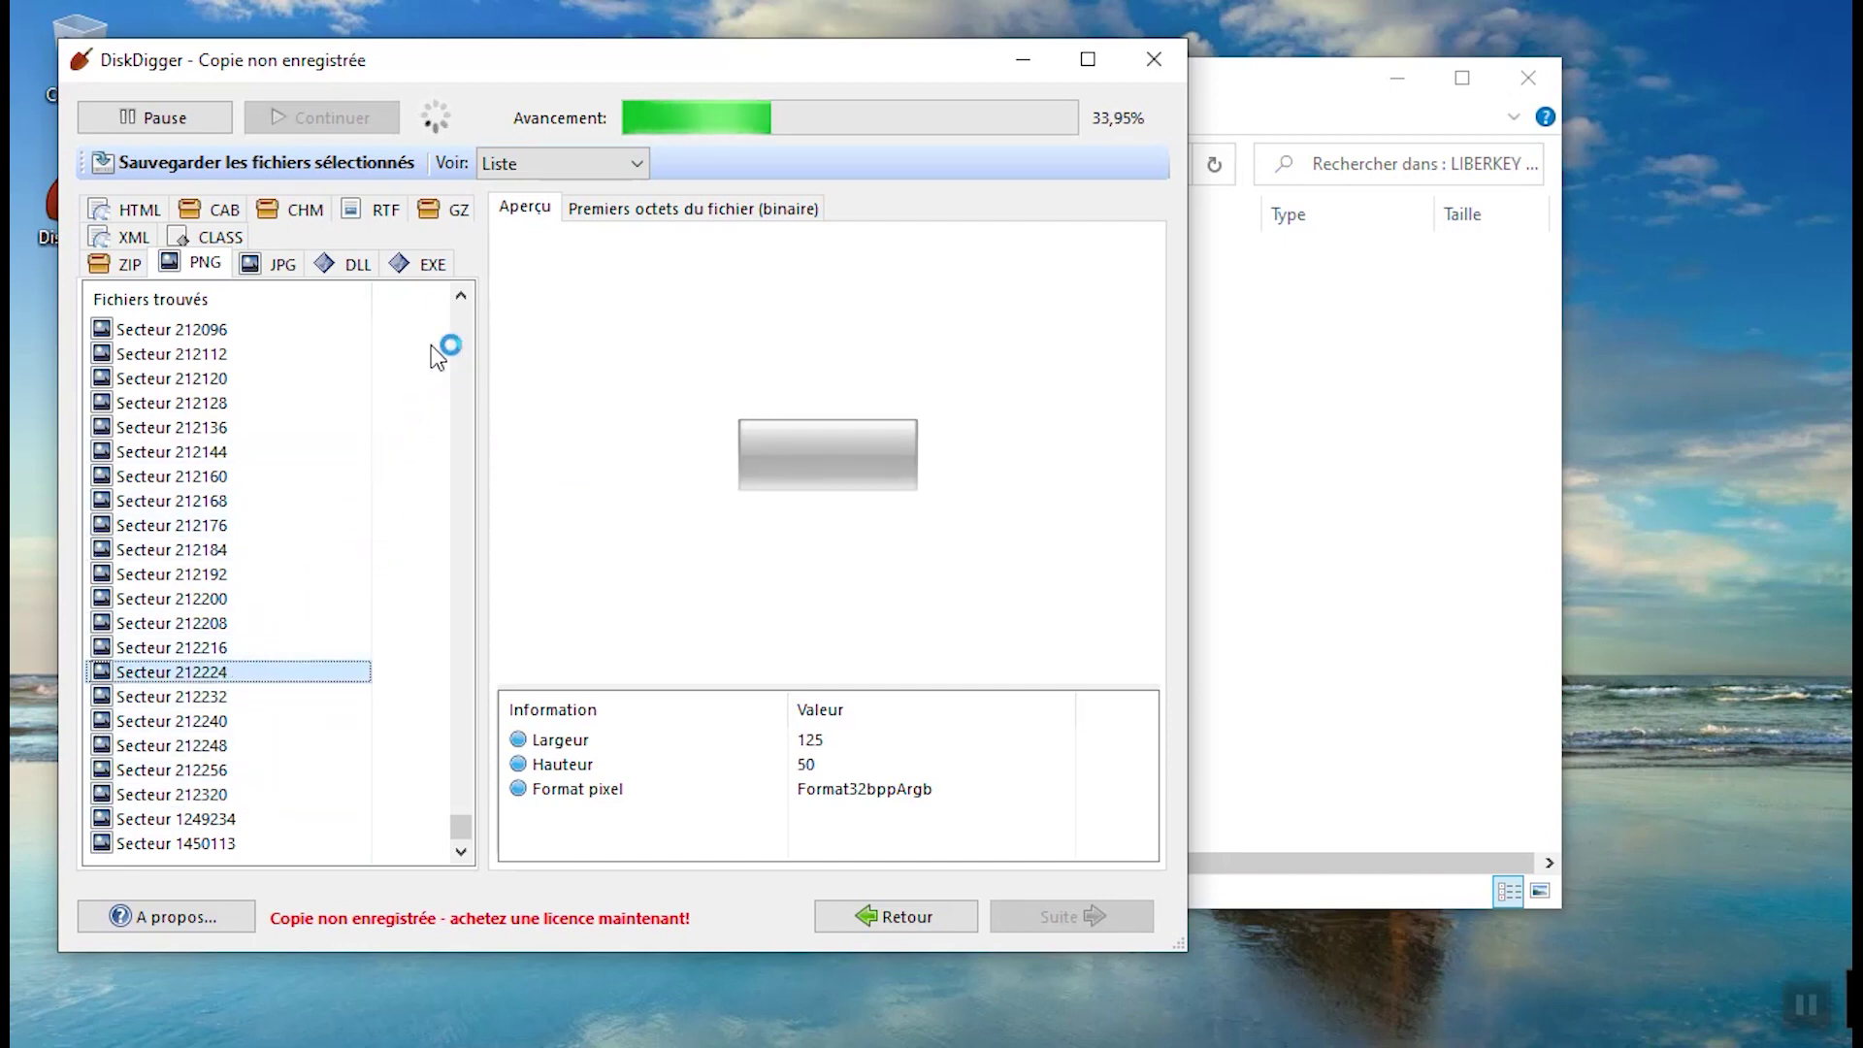
- Preview the found JPG file Secteur 76618 and the EXE files Secteur 156528 and Secteur 156656
{"action": "left_click", "coordinate": [260, 273]}
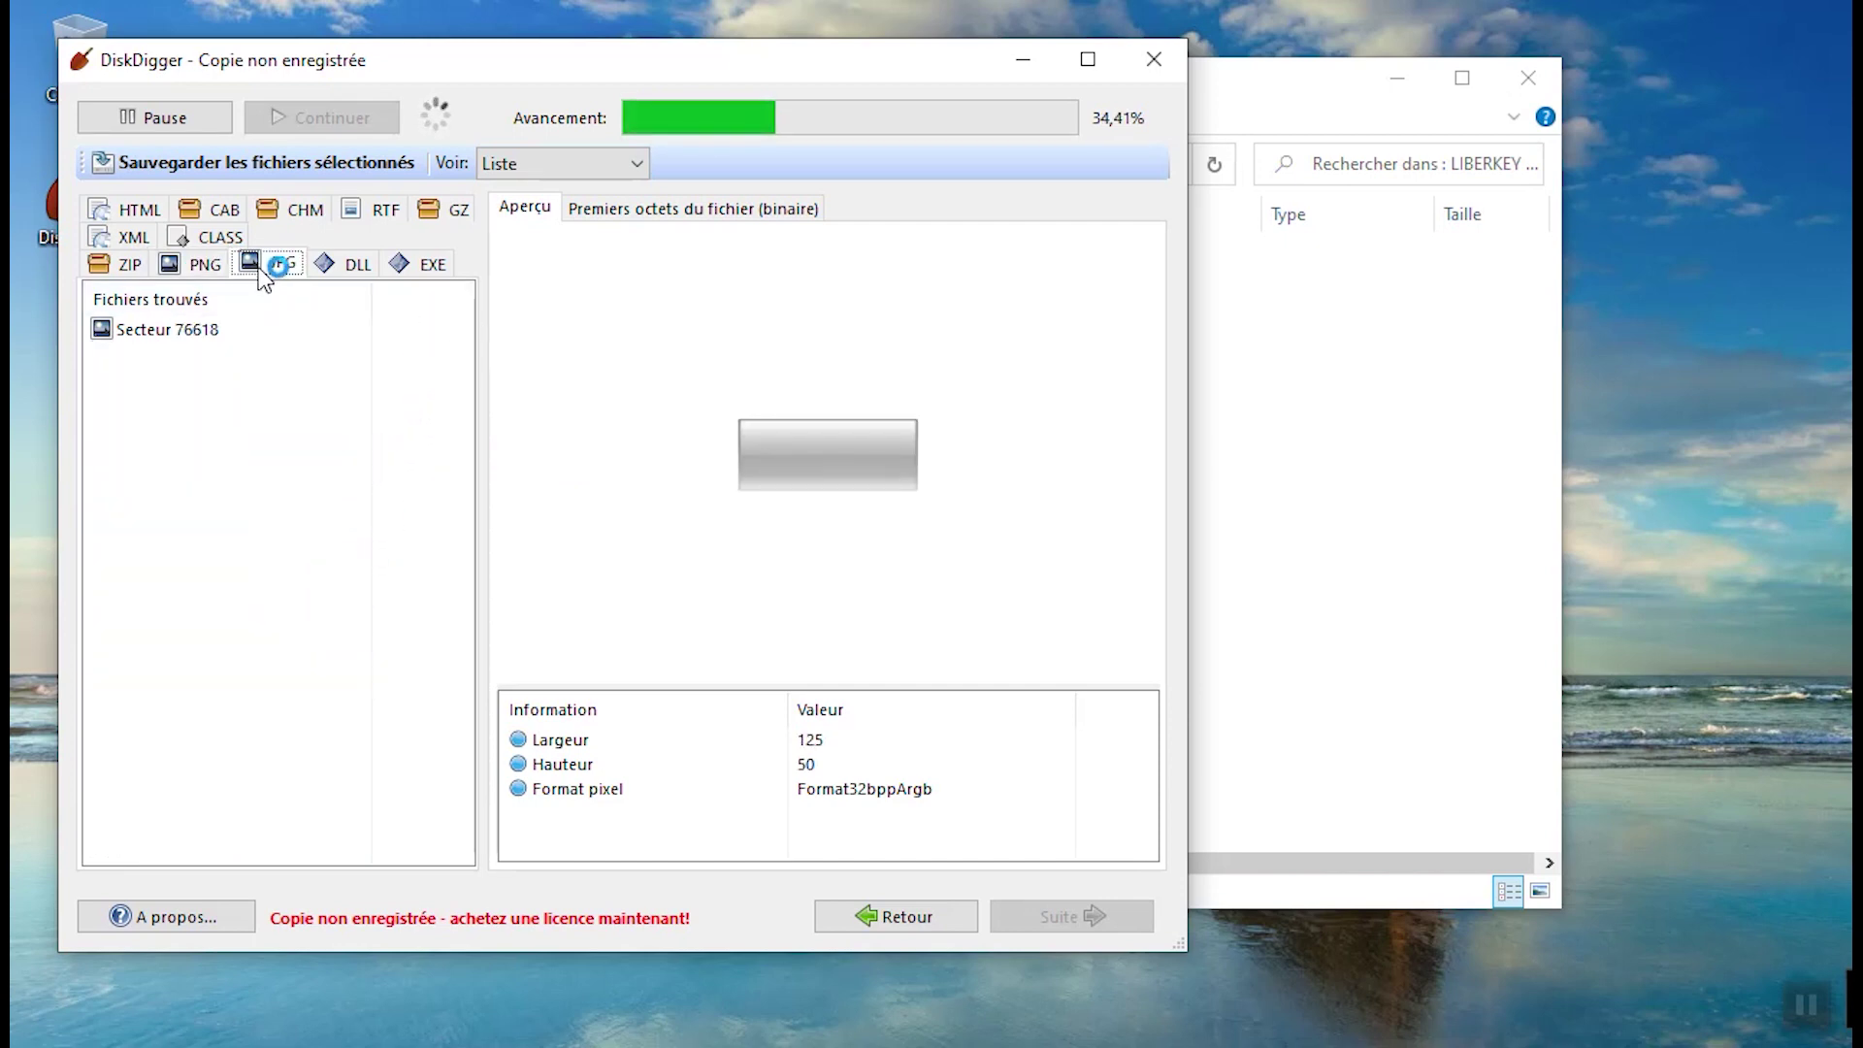
{"action": "left_click", "coordinate": [226, 333]}
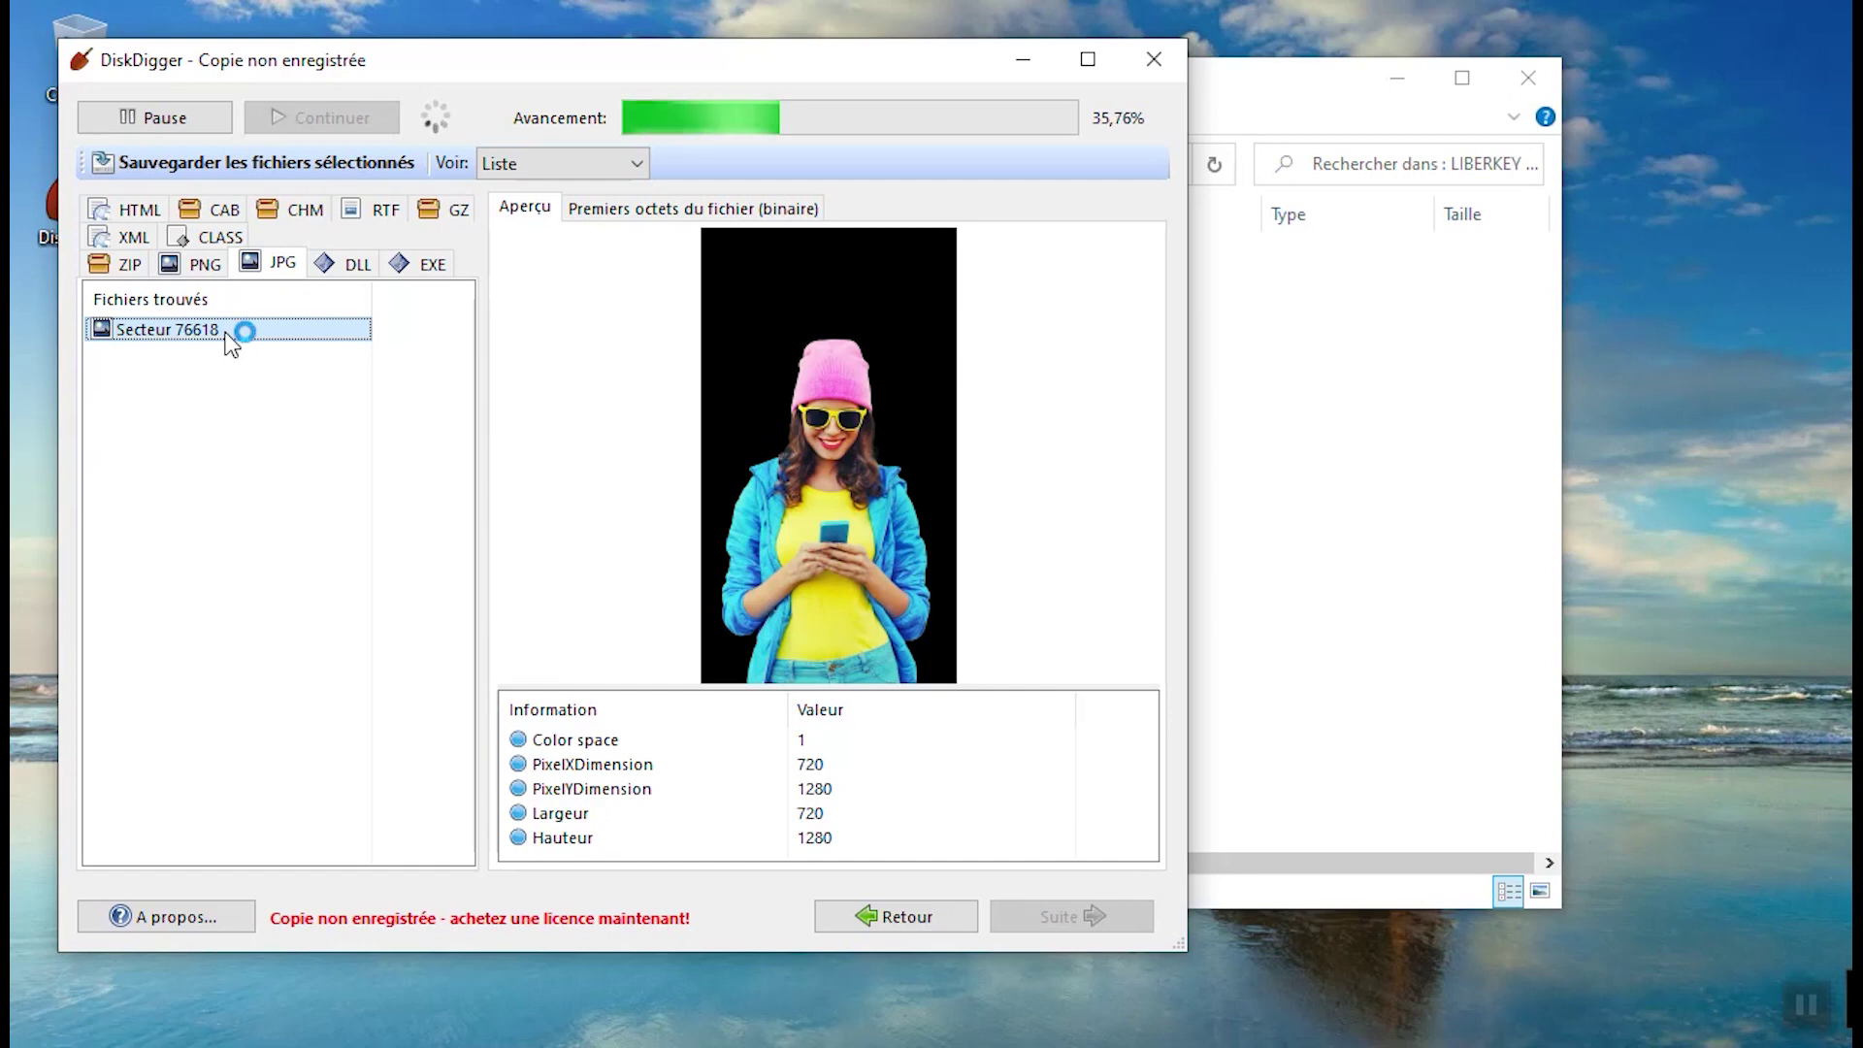
{"action": "left_click", "coordinate": [431, 260]}
{"action": "left_click", "coordinate": [231, 329]}
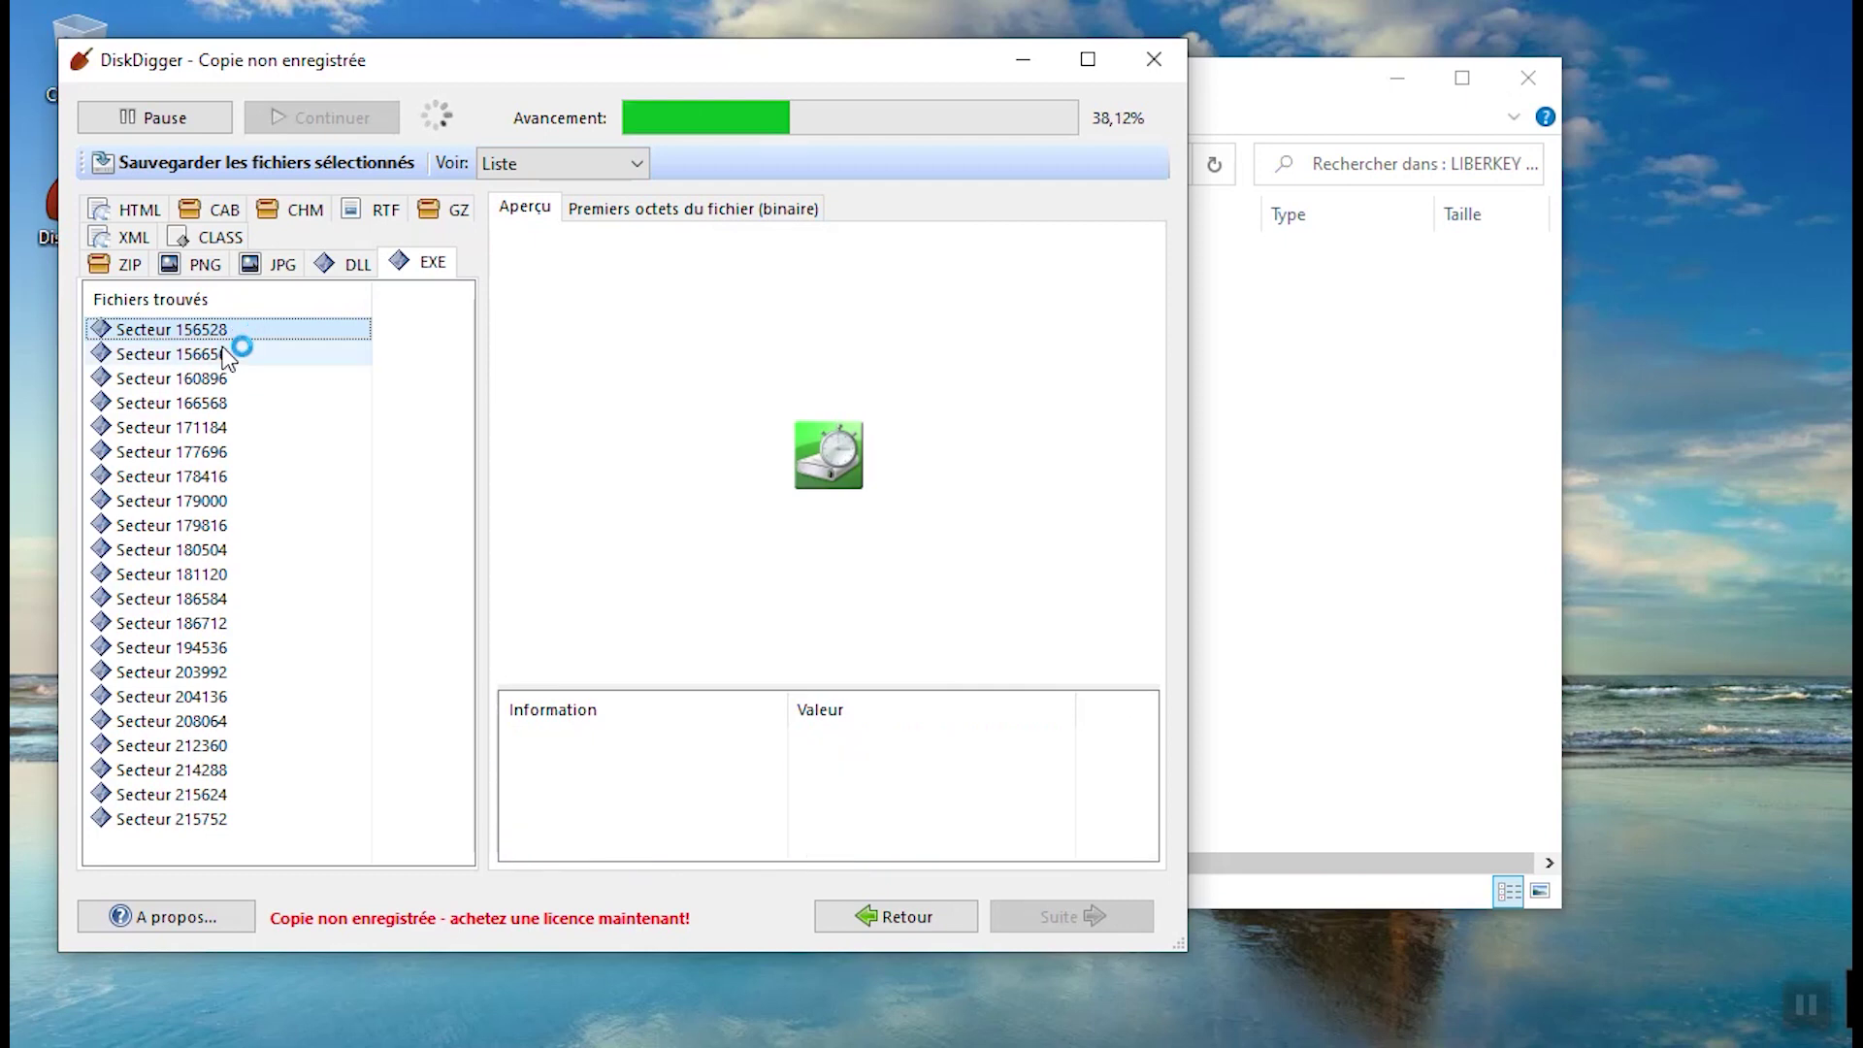
{"action": "left_click", "coordinate": [223, 348]}
{"action": "left_click", "coordinate": [220, 330]}
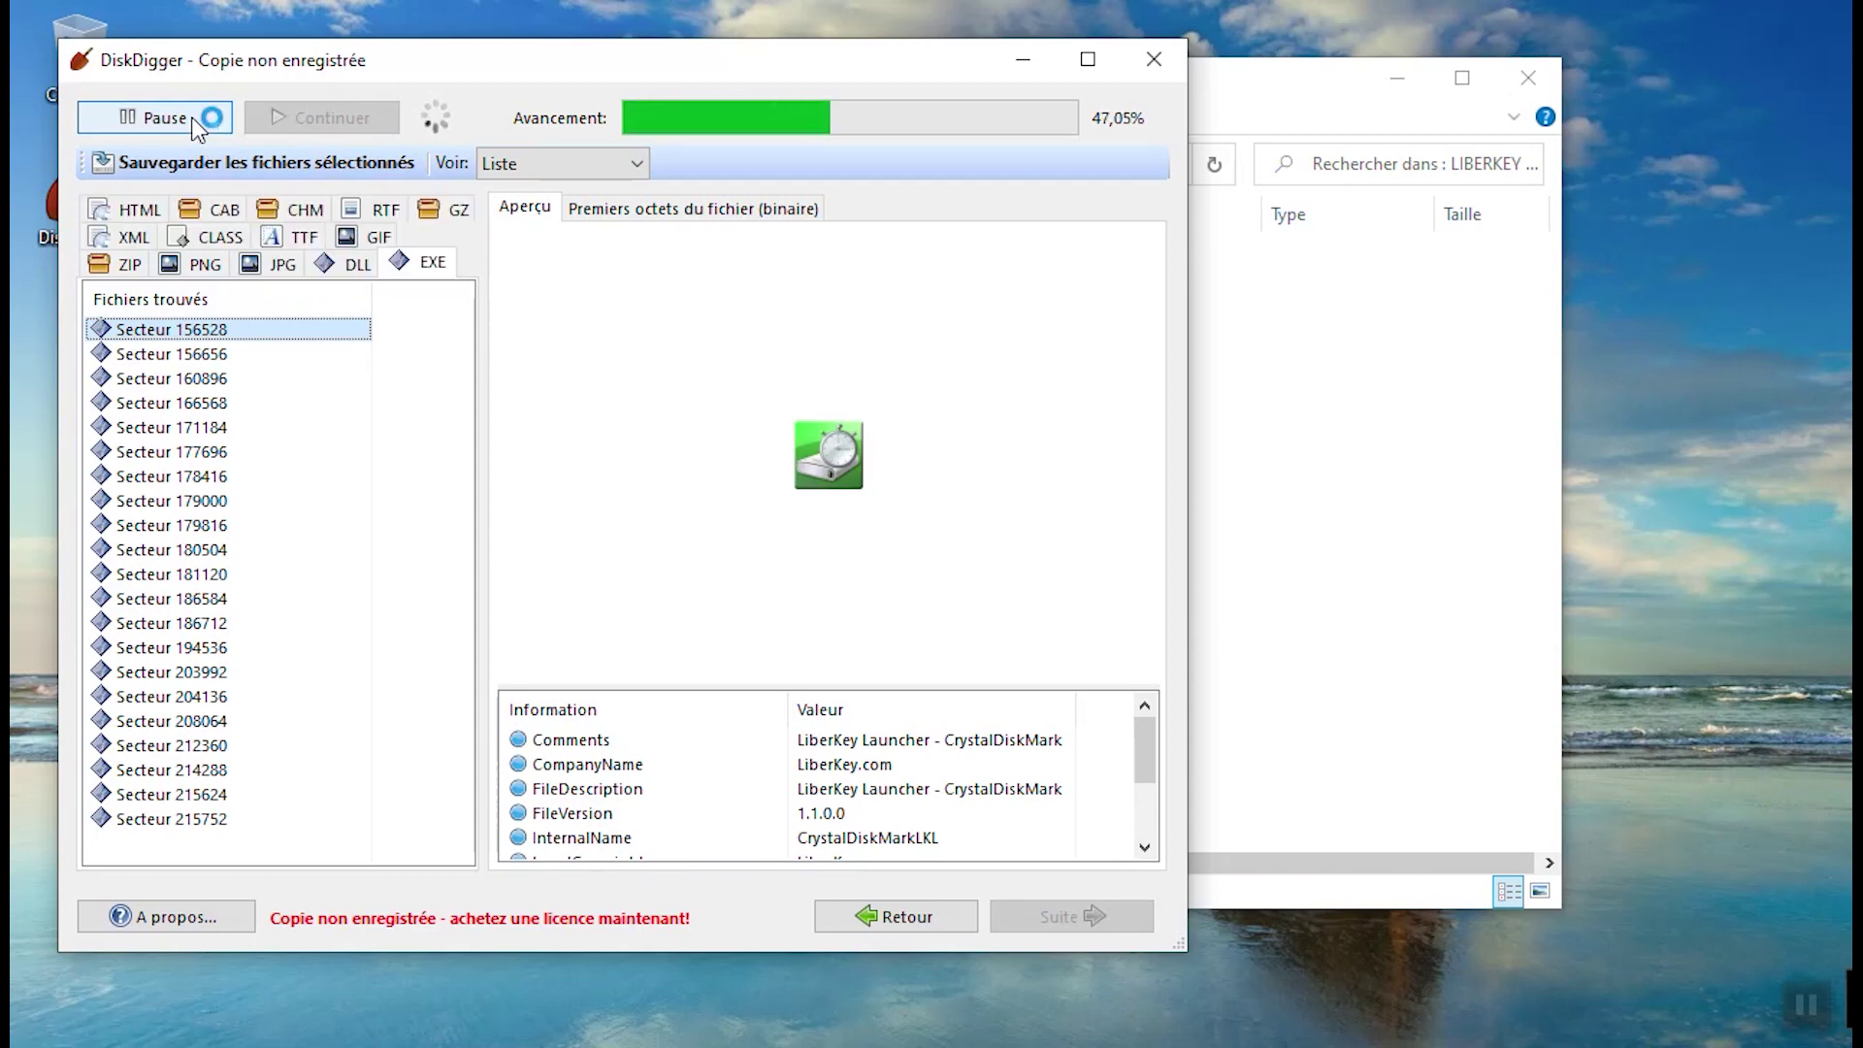
- Pause the scan and save the PNG file Secteur 212224 to LIBERKEY (D:), continuing without registration
{"action": "left_click", "coordinate": [217, 258]}
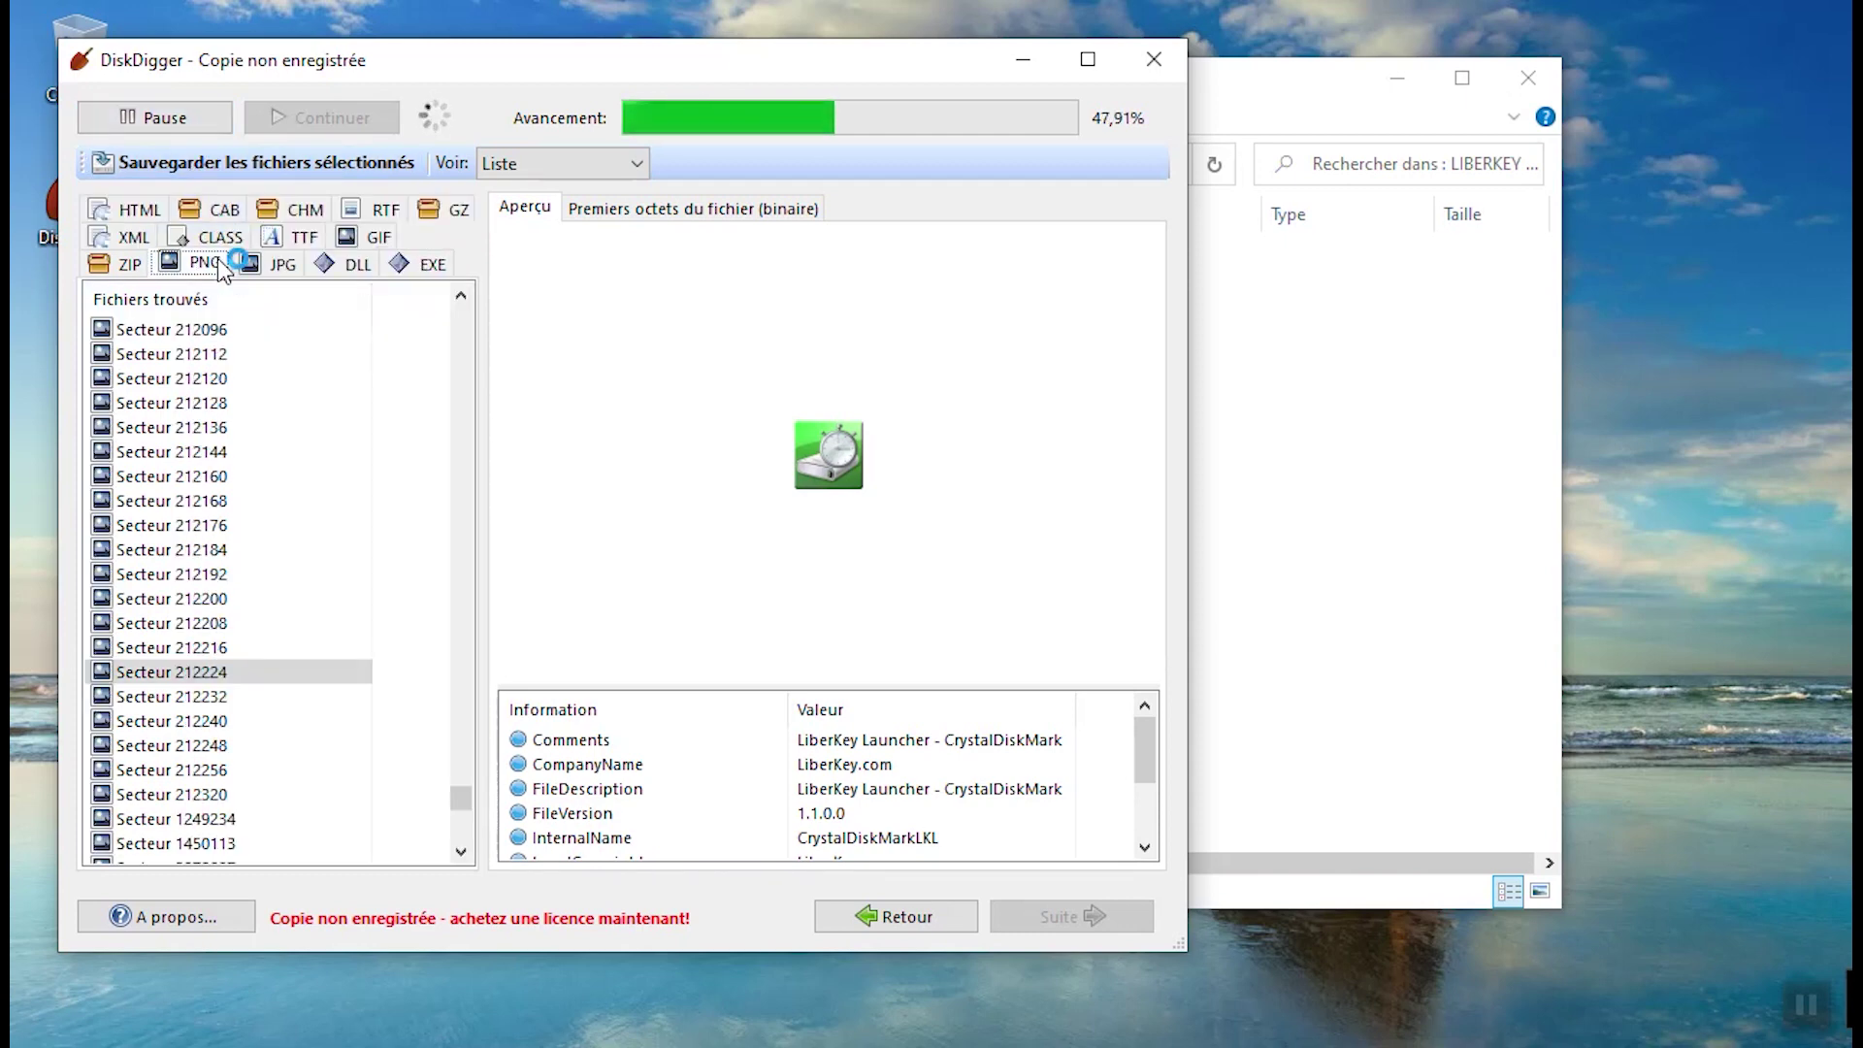
{"action": "left_click", "coordinate": [194, 118]}
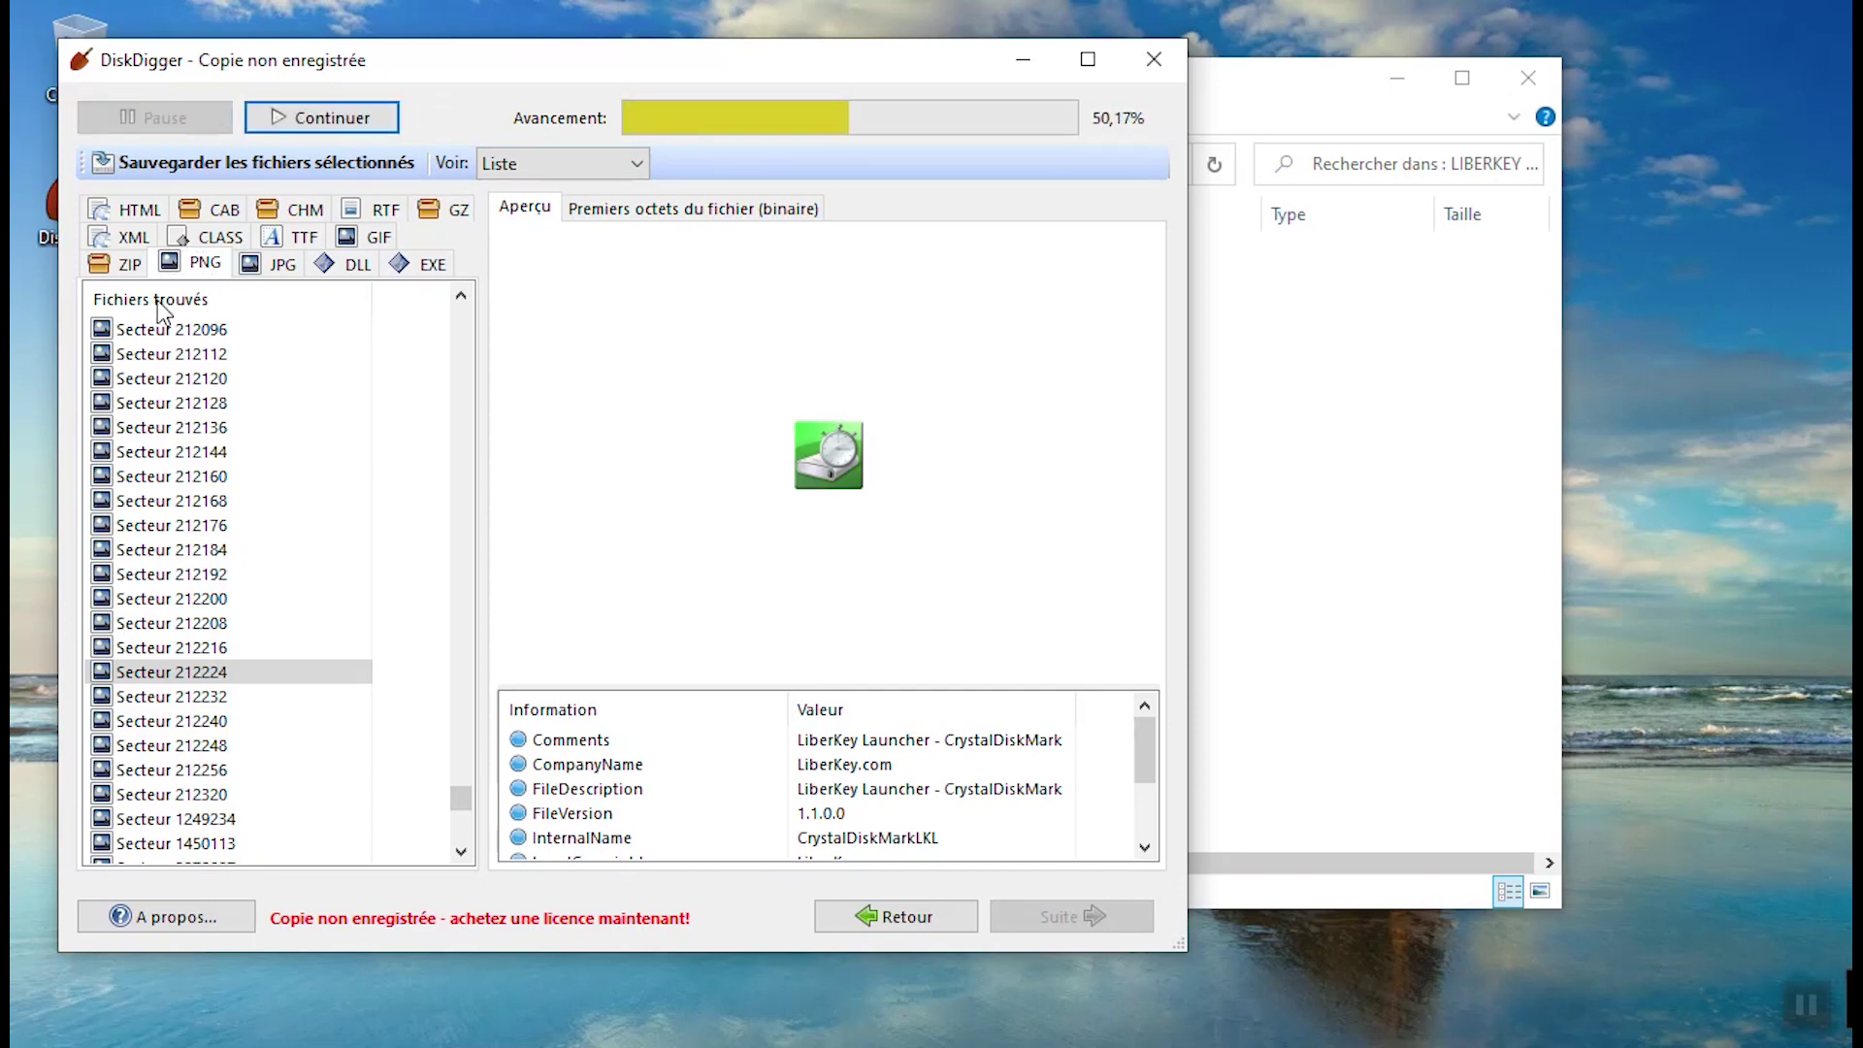
{"action": "left_click", "coordinate": [172, 674]}
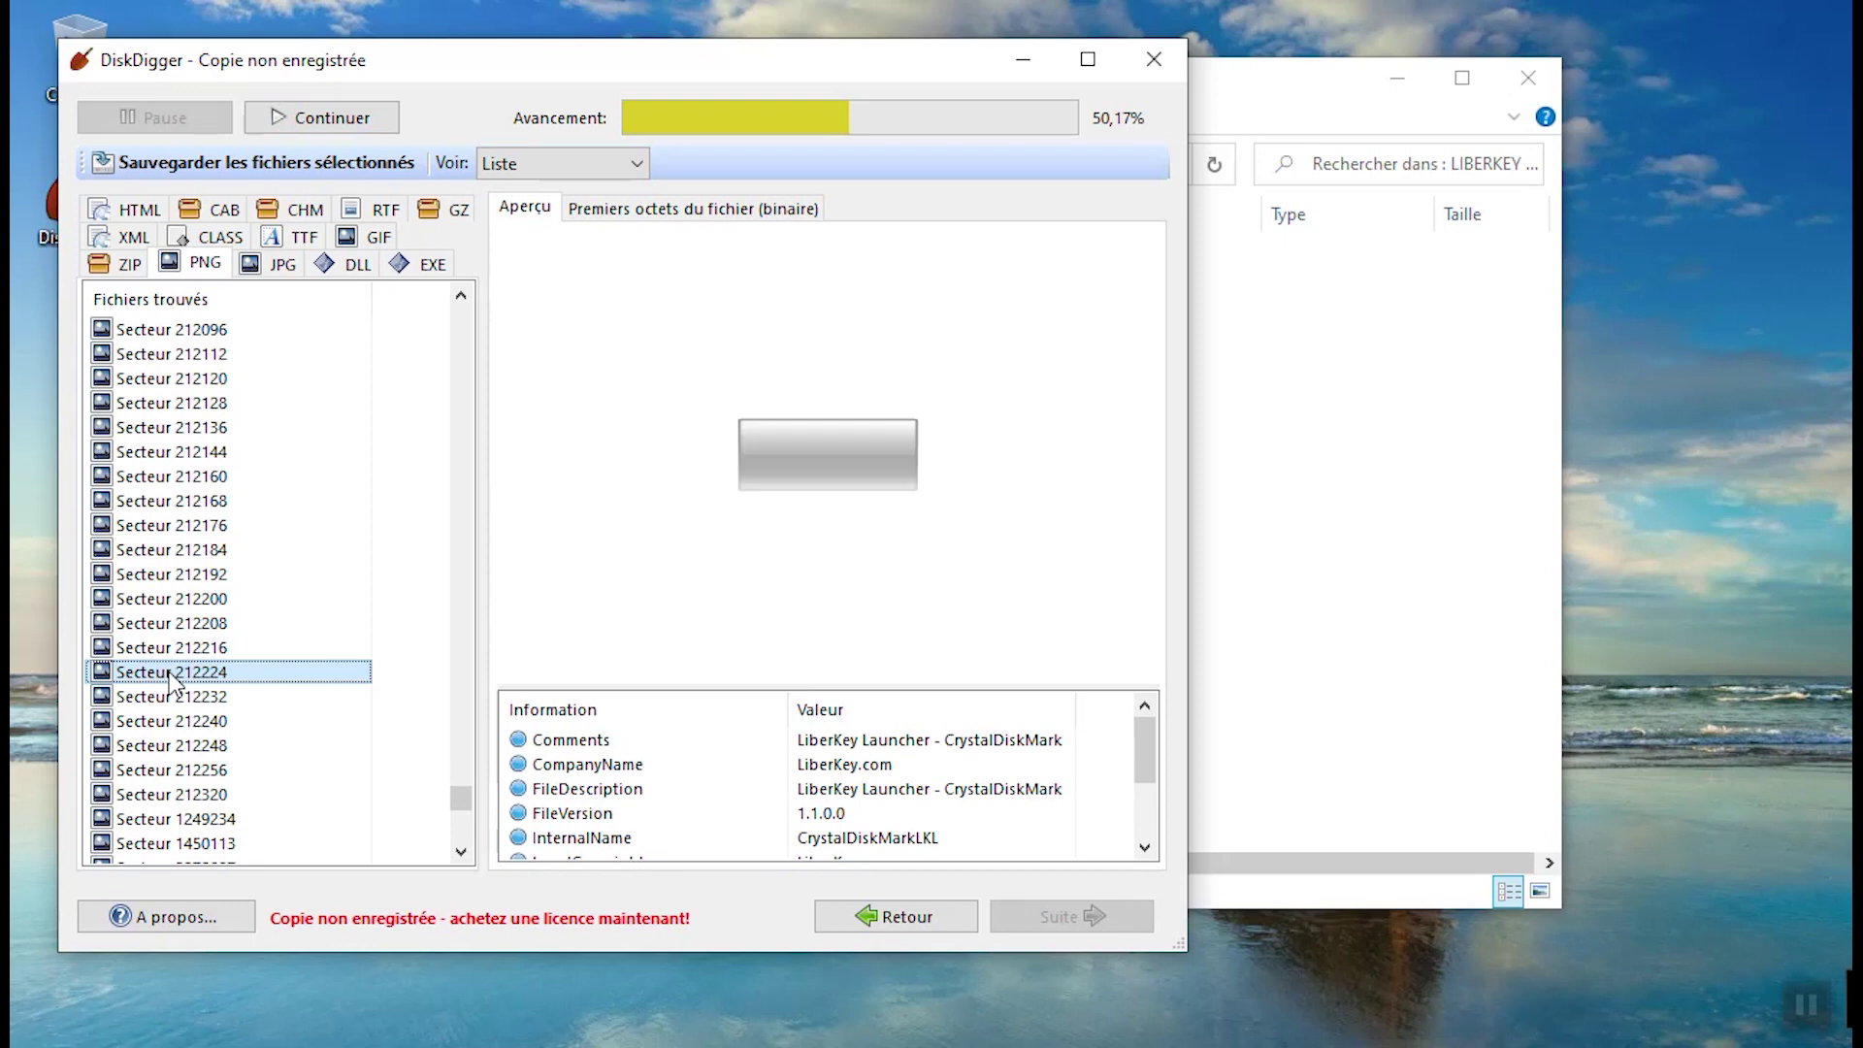
{"action": "right_click", "coordinate": [173, 679]}
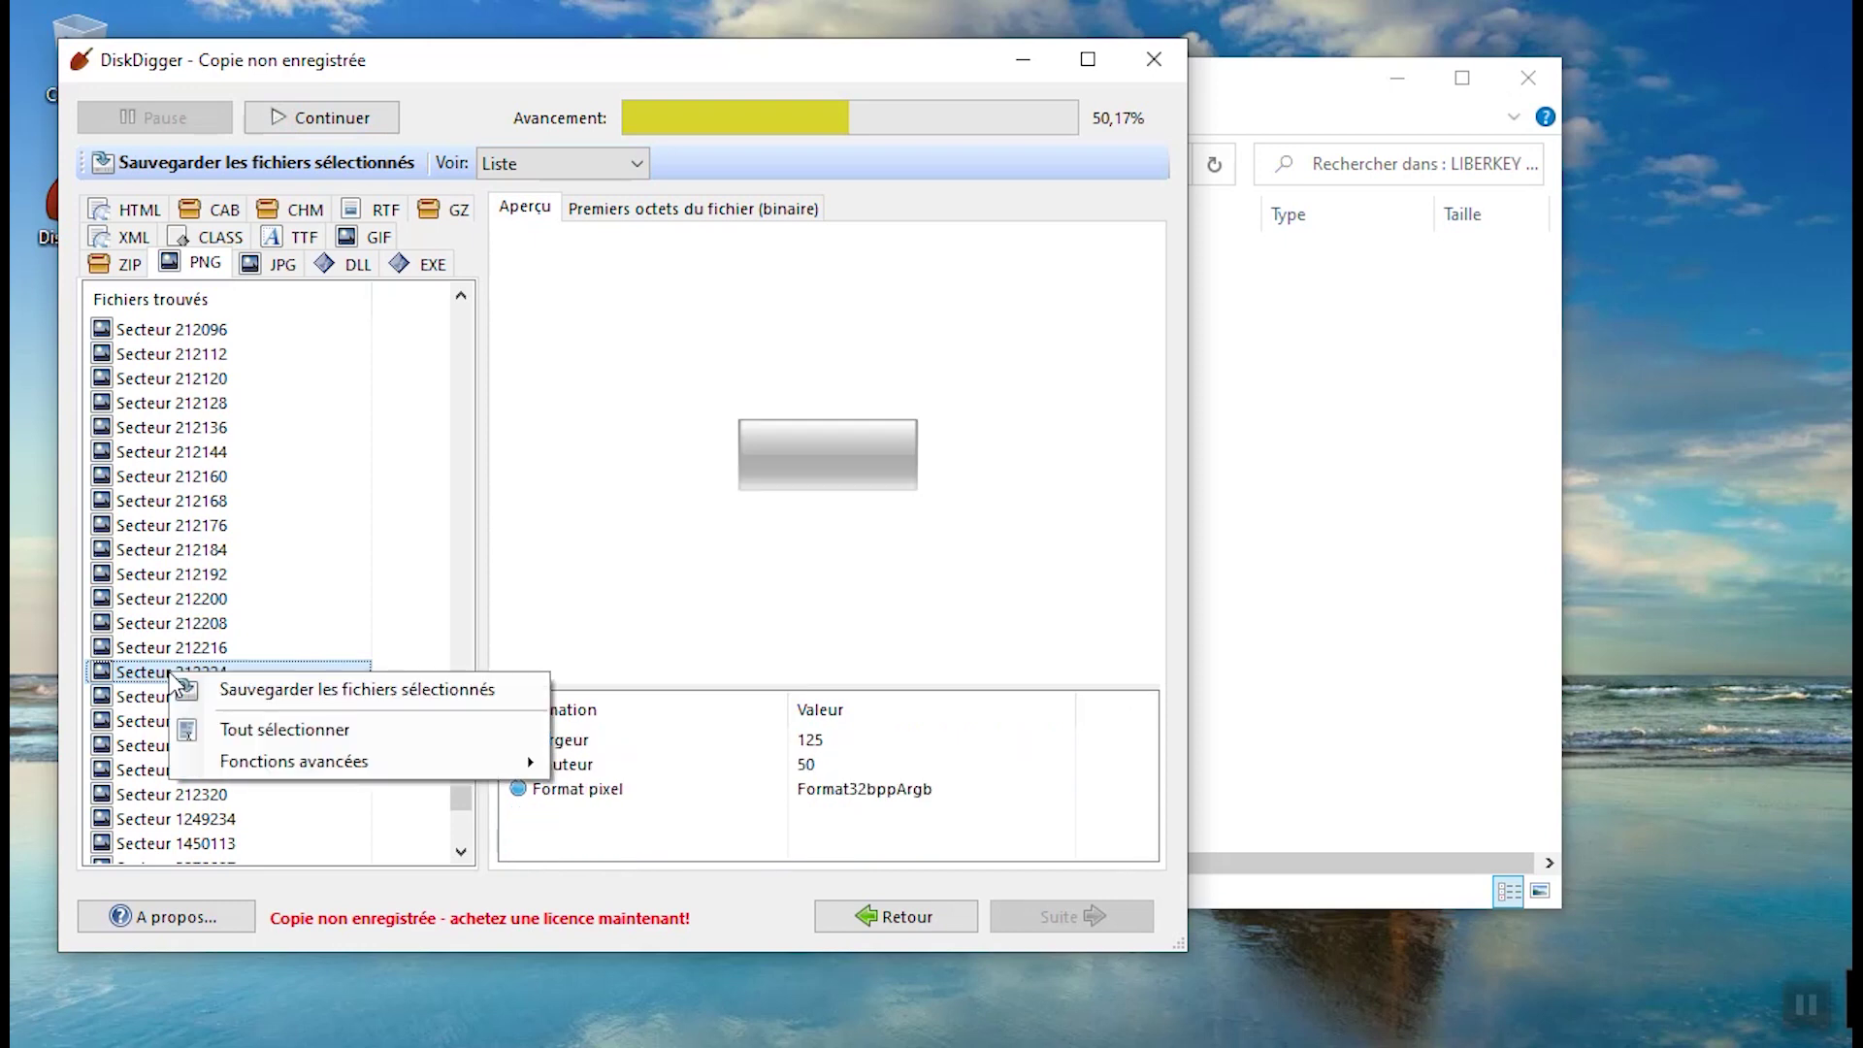
{"action": "left_click", "coordinate": [275, 691]}
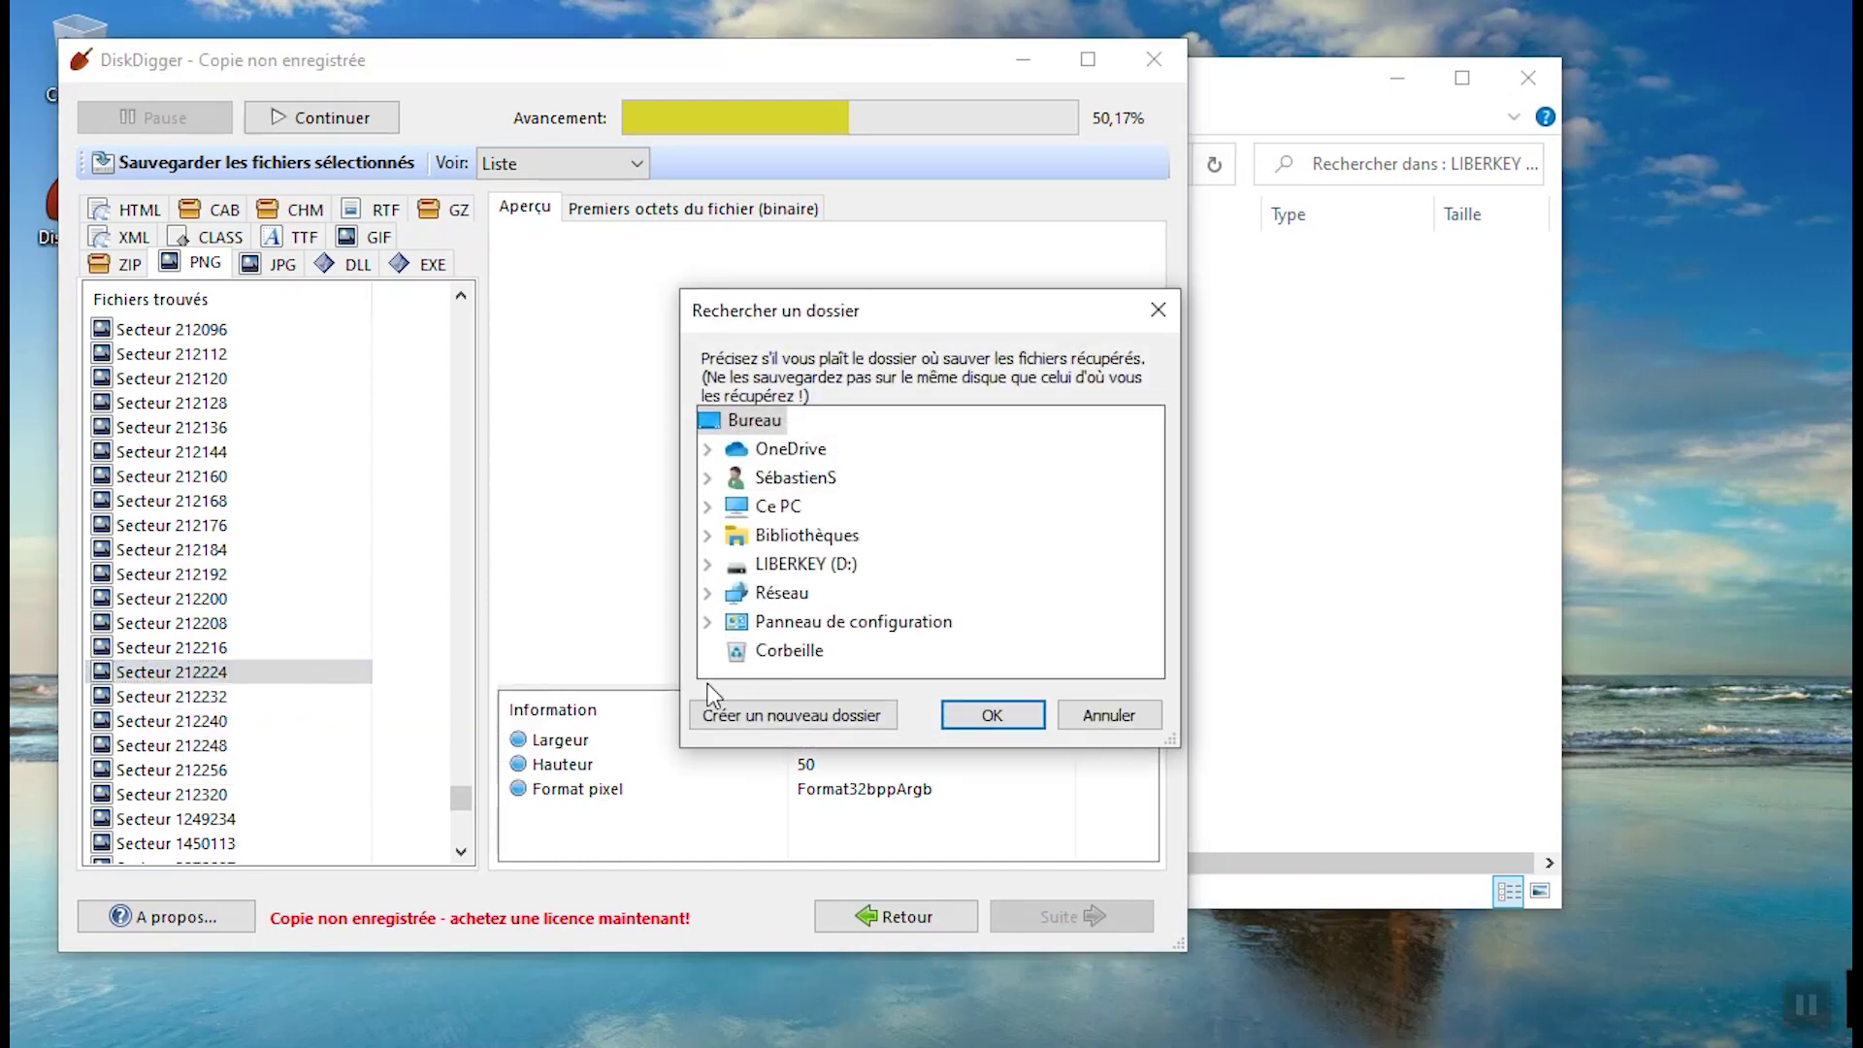
{"action": "left_click", "coordinate": [815, 571]}
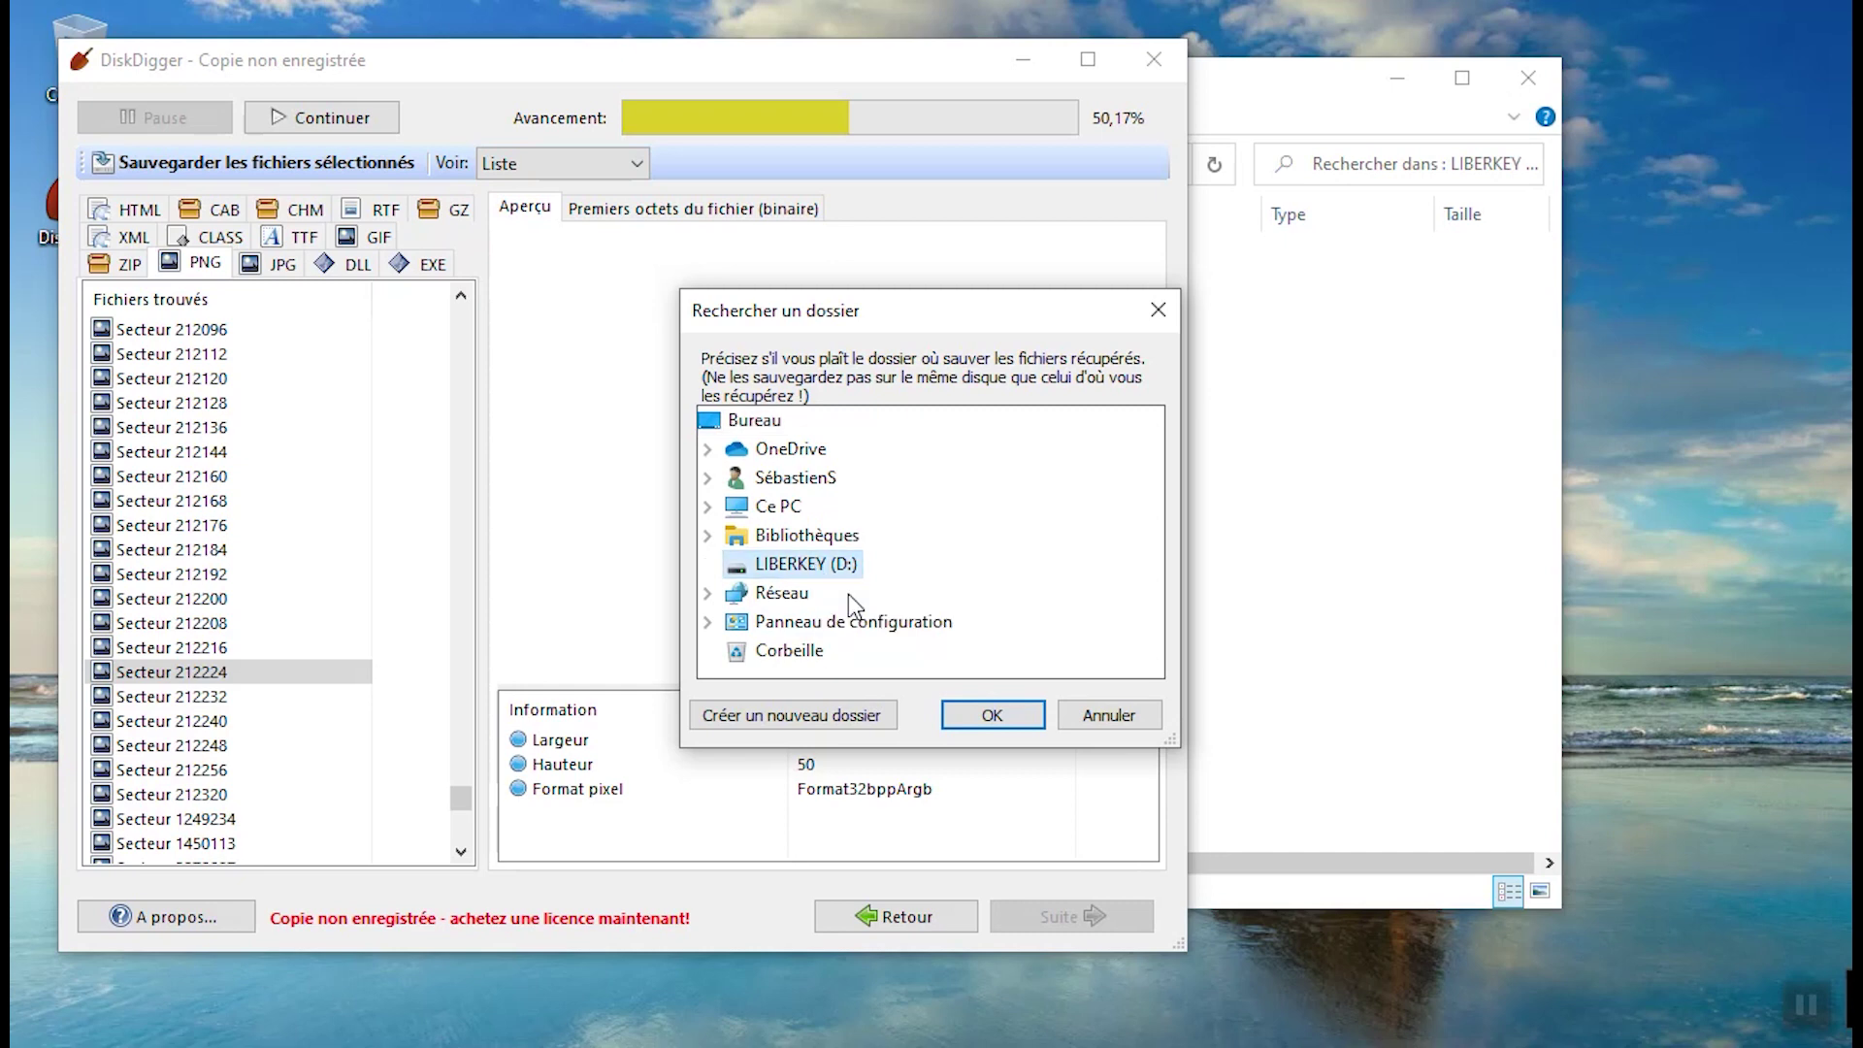
{"action": "left_click", "coordinate": [1006, 719]}
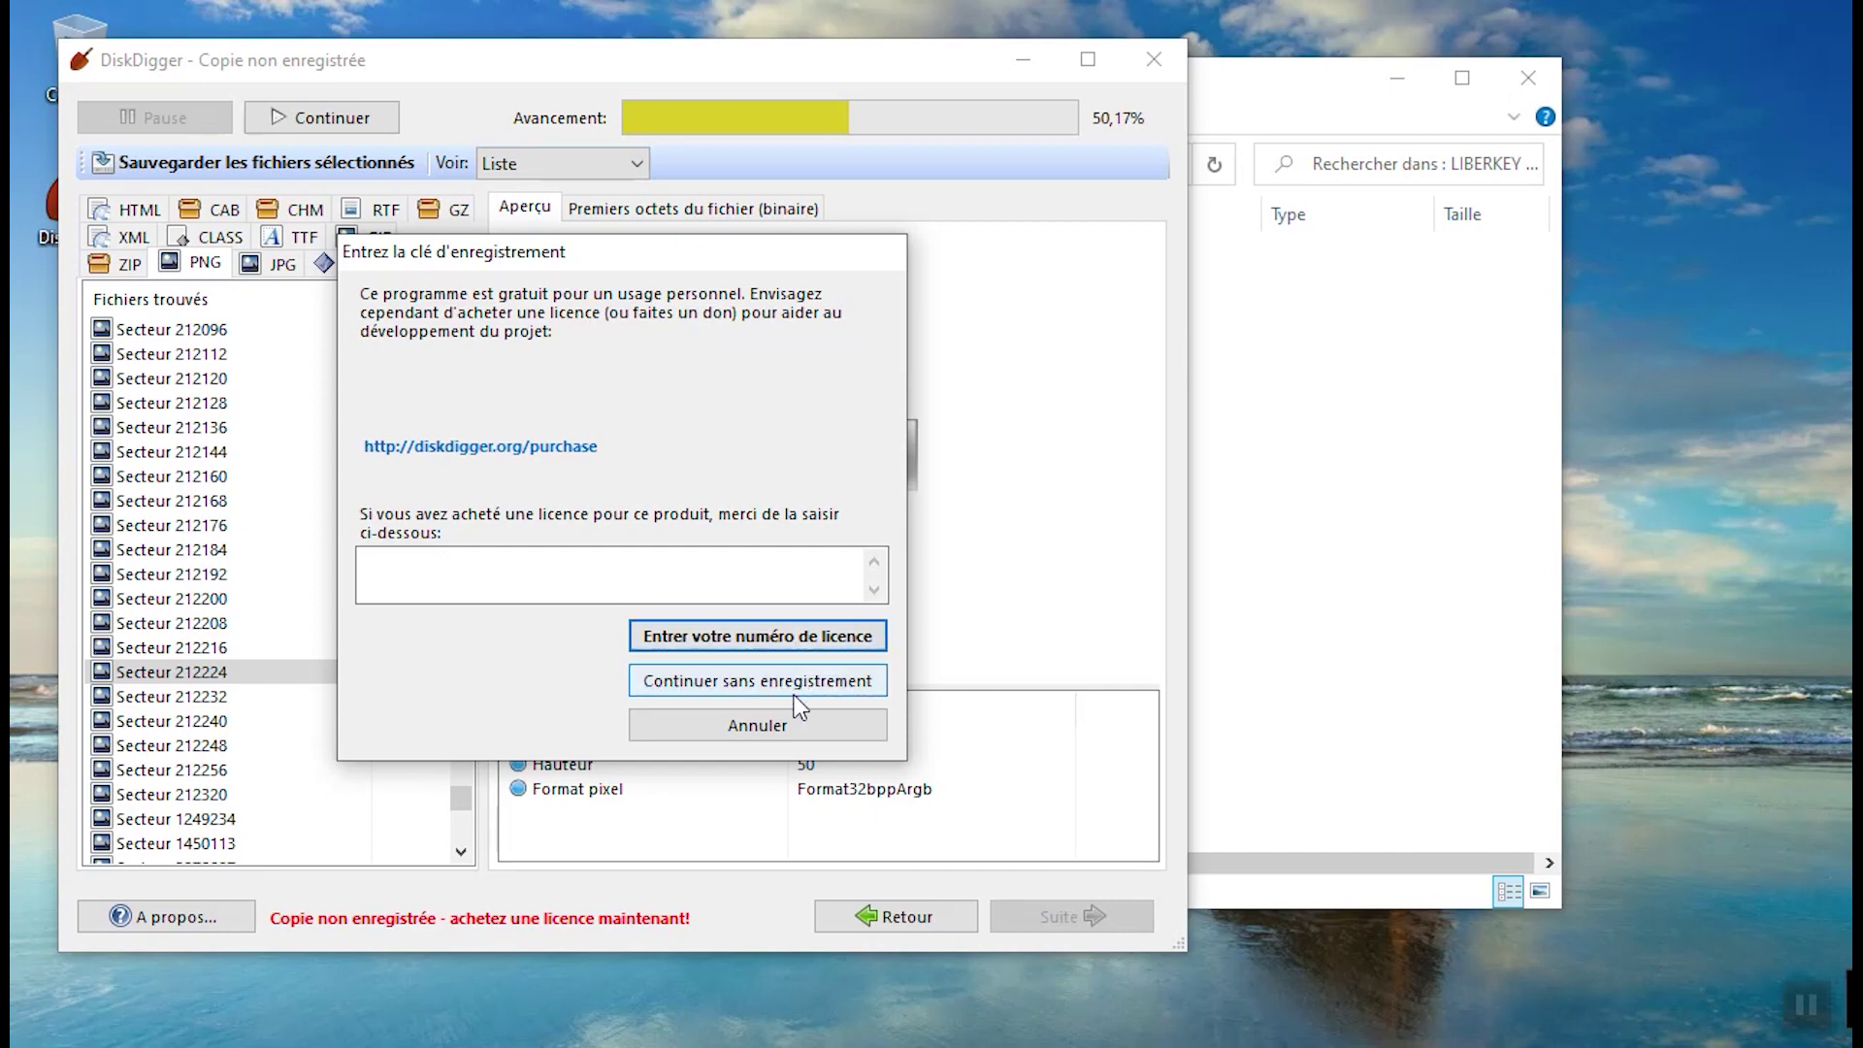
{"action": "left_click", "coordinate": [798, 689]}
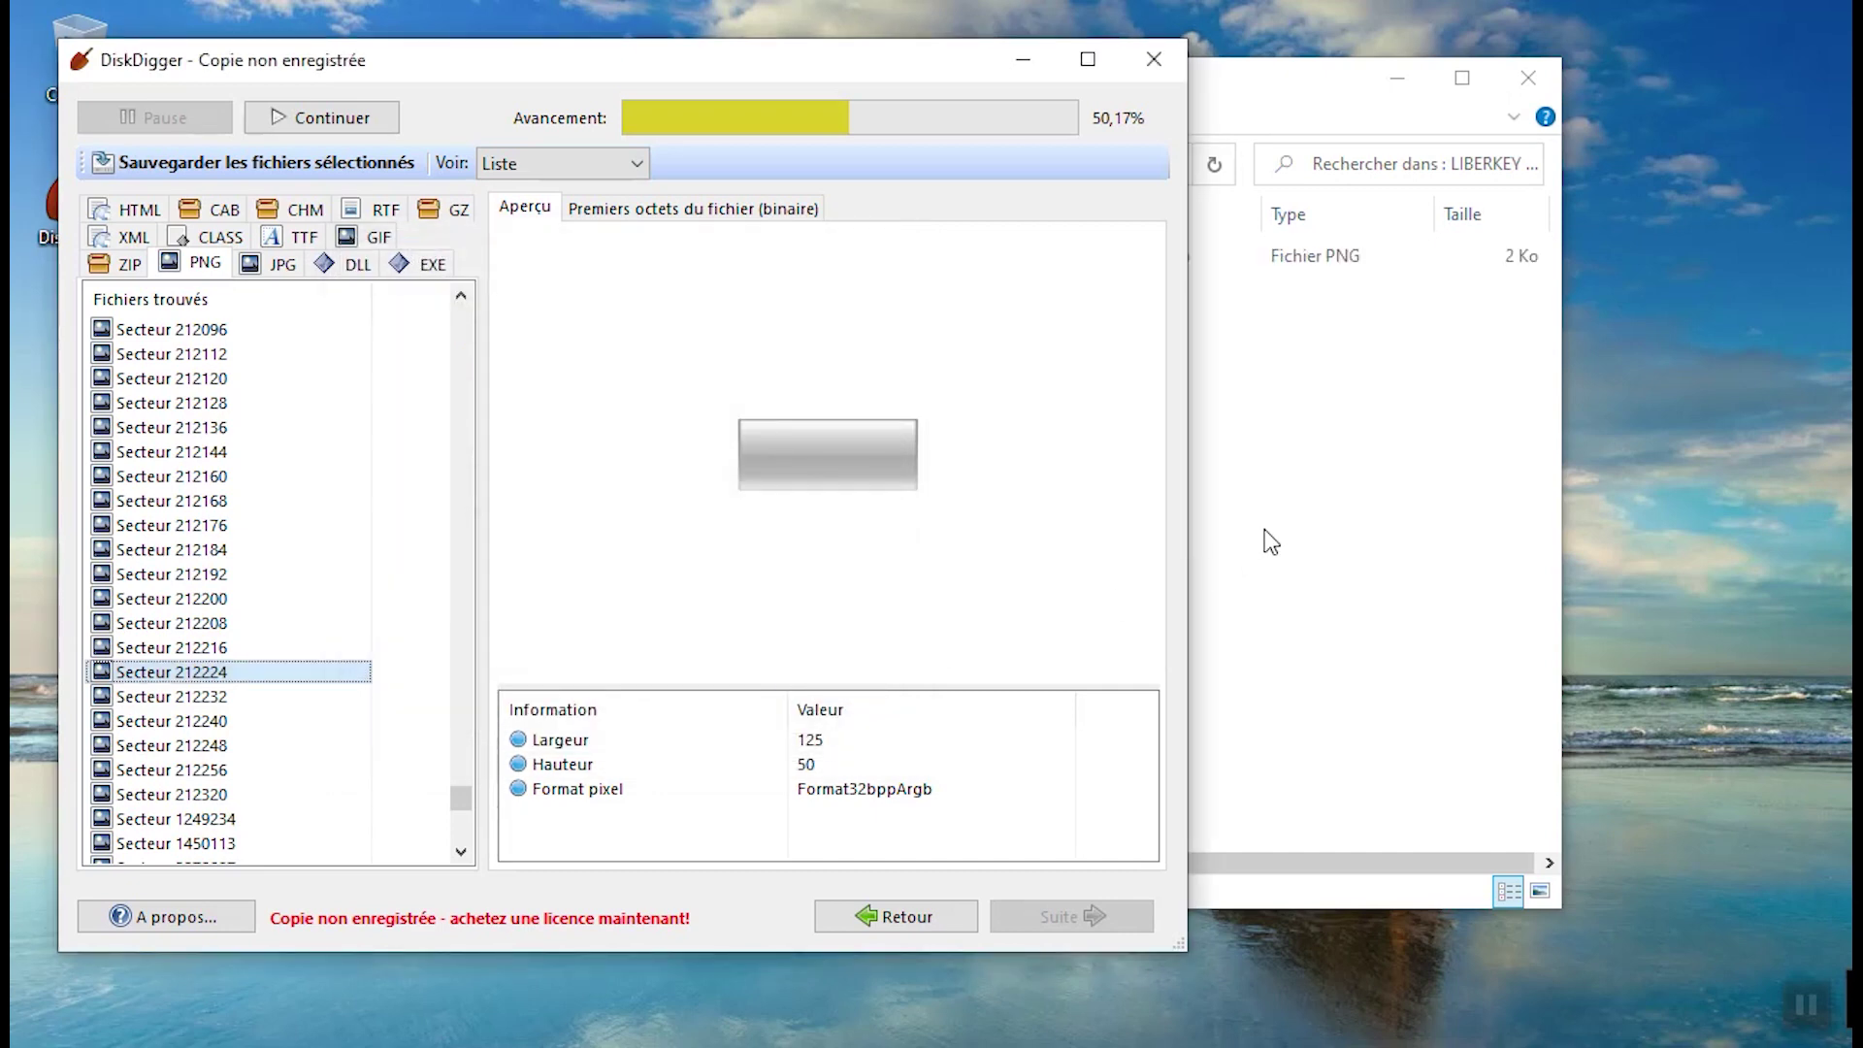
- Switch to the File Explorer window of LIBERKEY (D:) and show the recovered sector212224 file as a large thumbnail
{"action": "left_click", "coordinate": [1289, 84]}
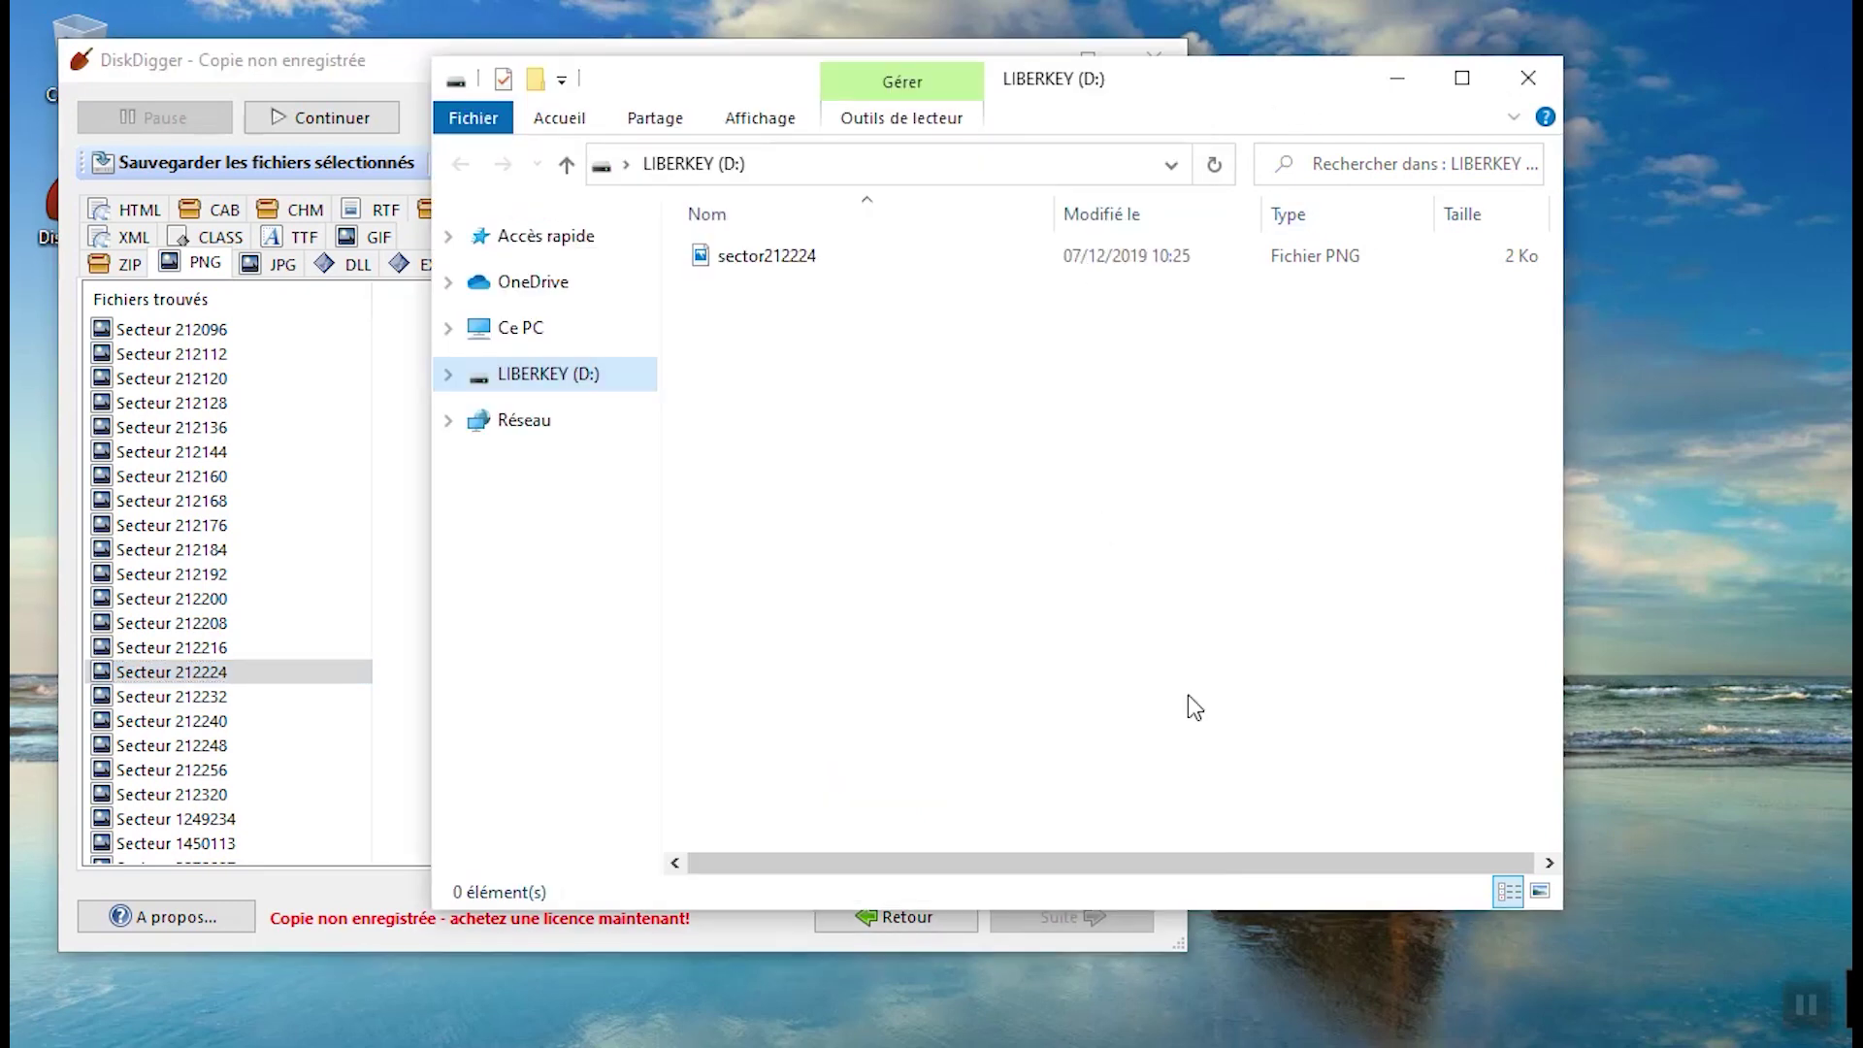
{"action": "left_click", "coordinate": [1540, 891]}
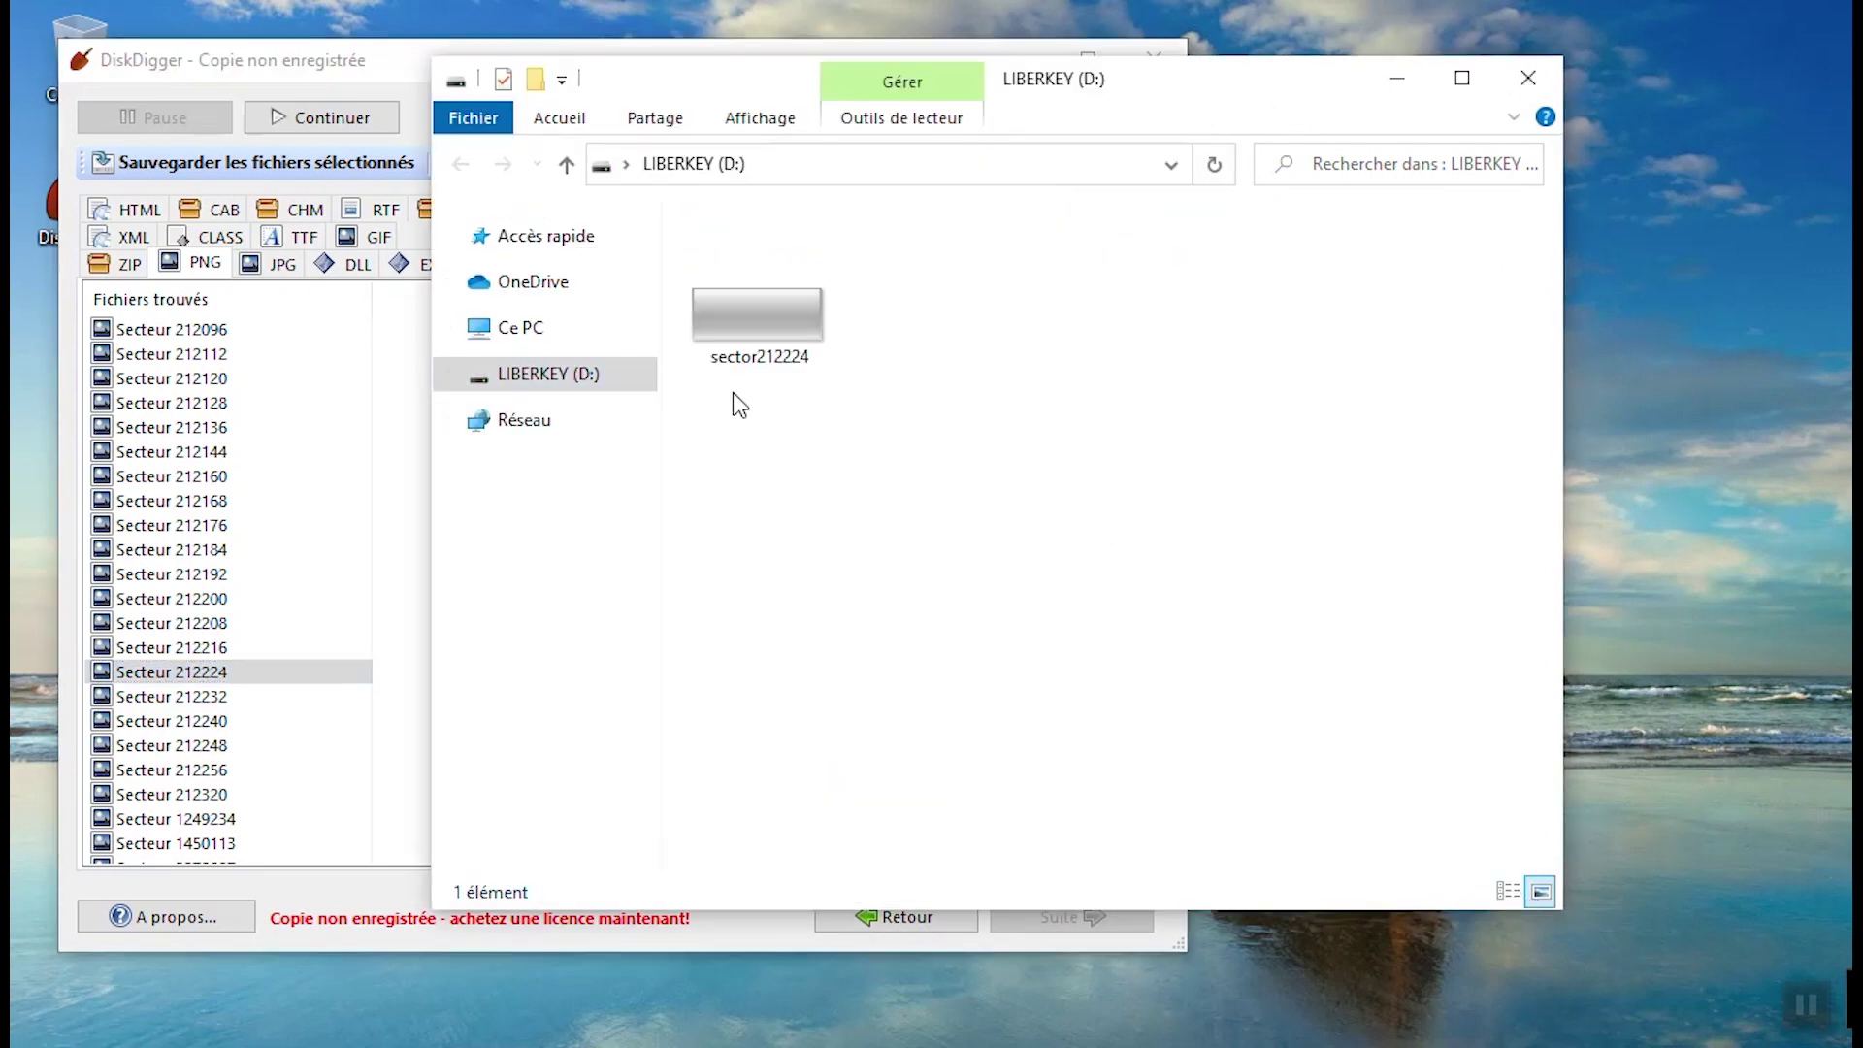
{"action": "mouse_move", "coordinate": [743, 355]}
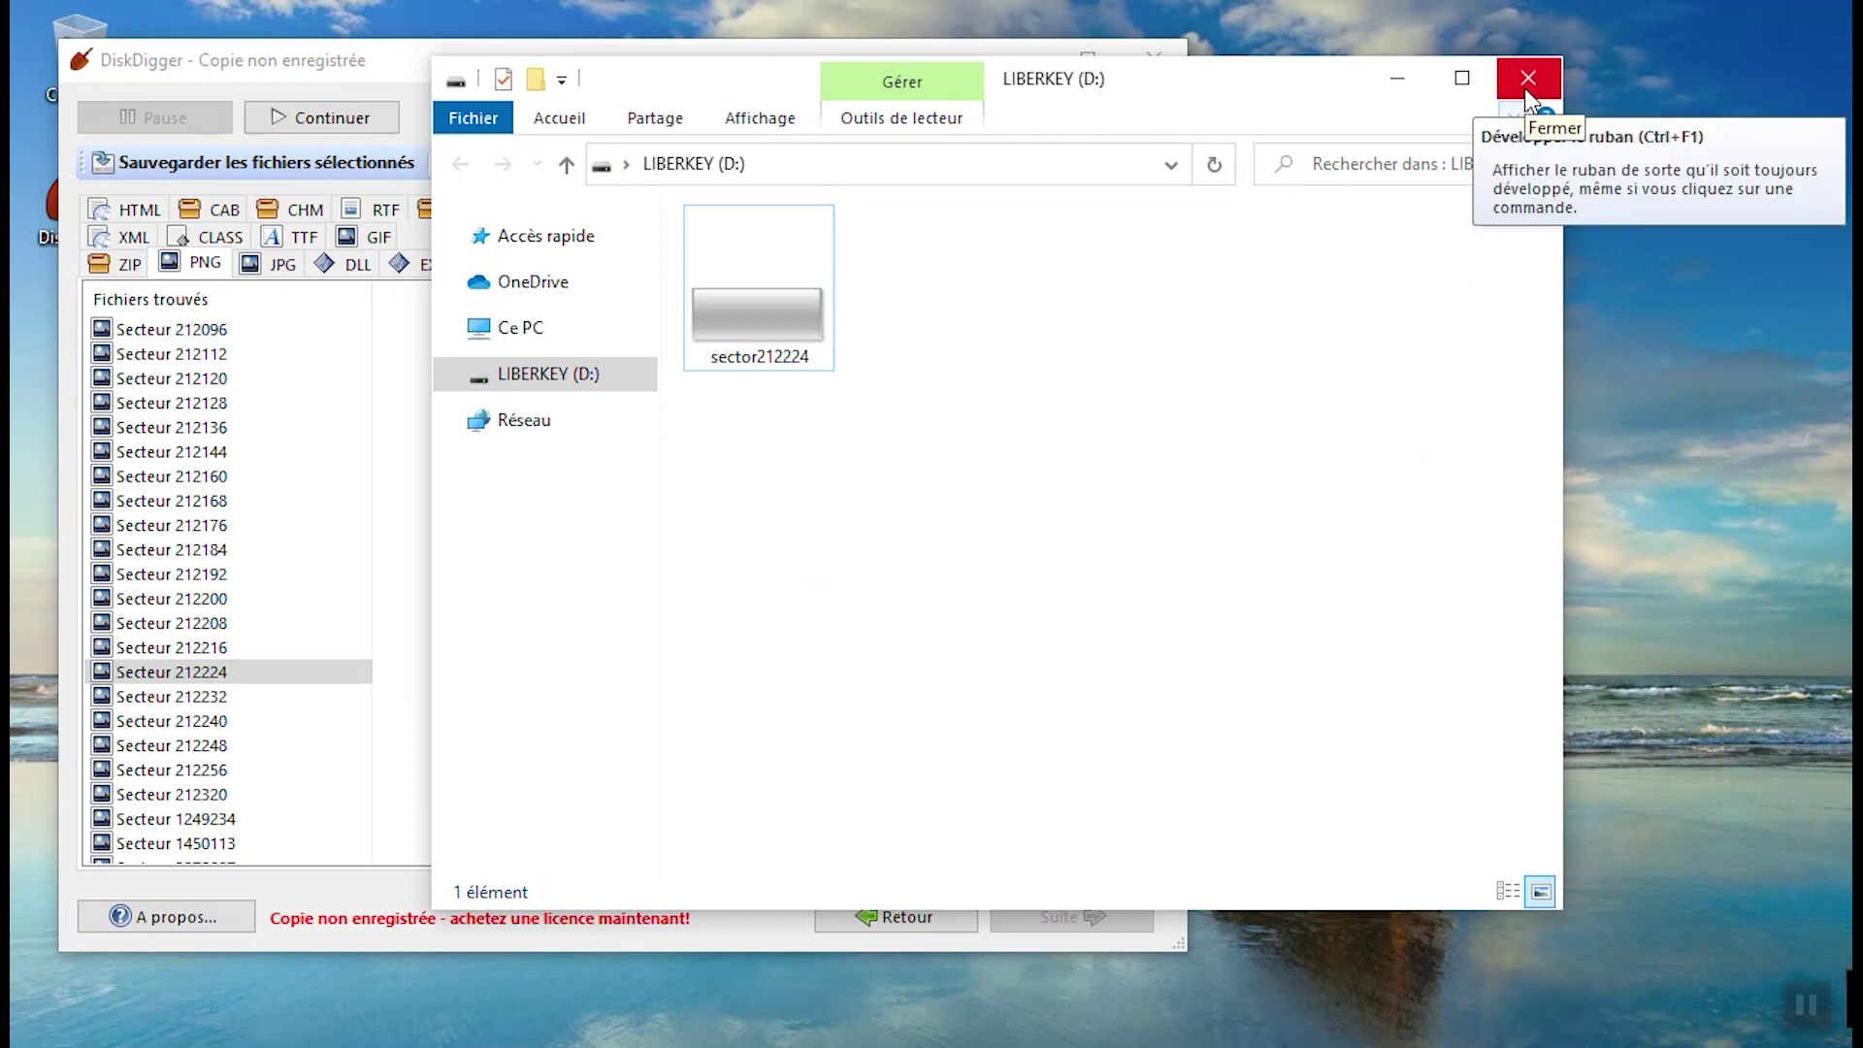
- Return to DiskDigger and preview the PNG file Secteur 212168 and the EXE files Secteur 156656 and Secteur 156528
{"action": "left_click", "coordinate": [155, 503]}
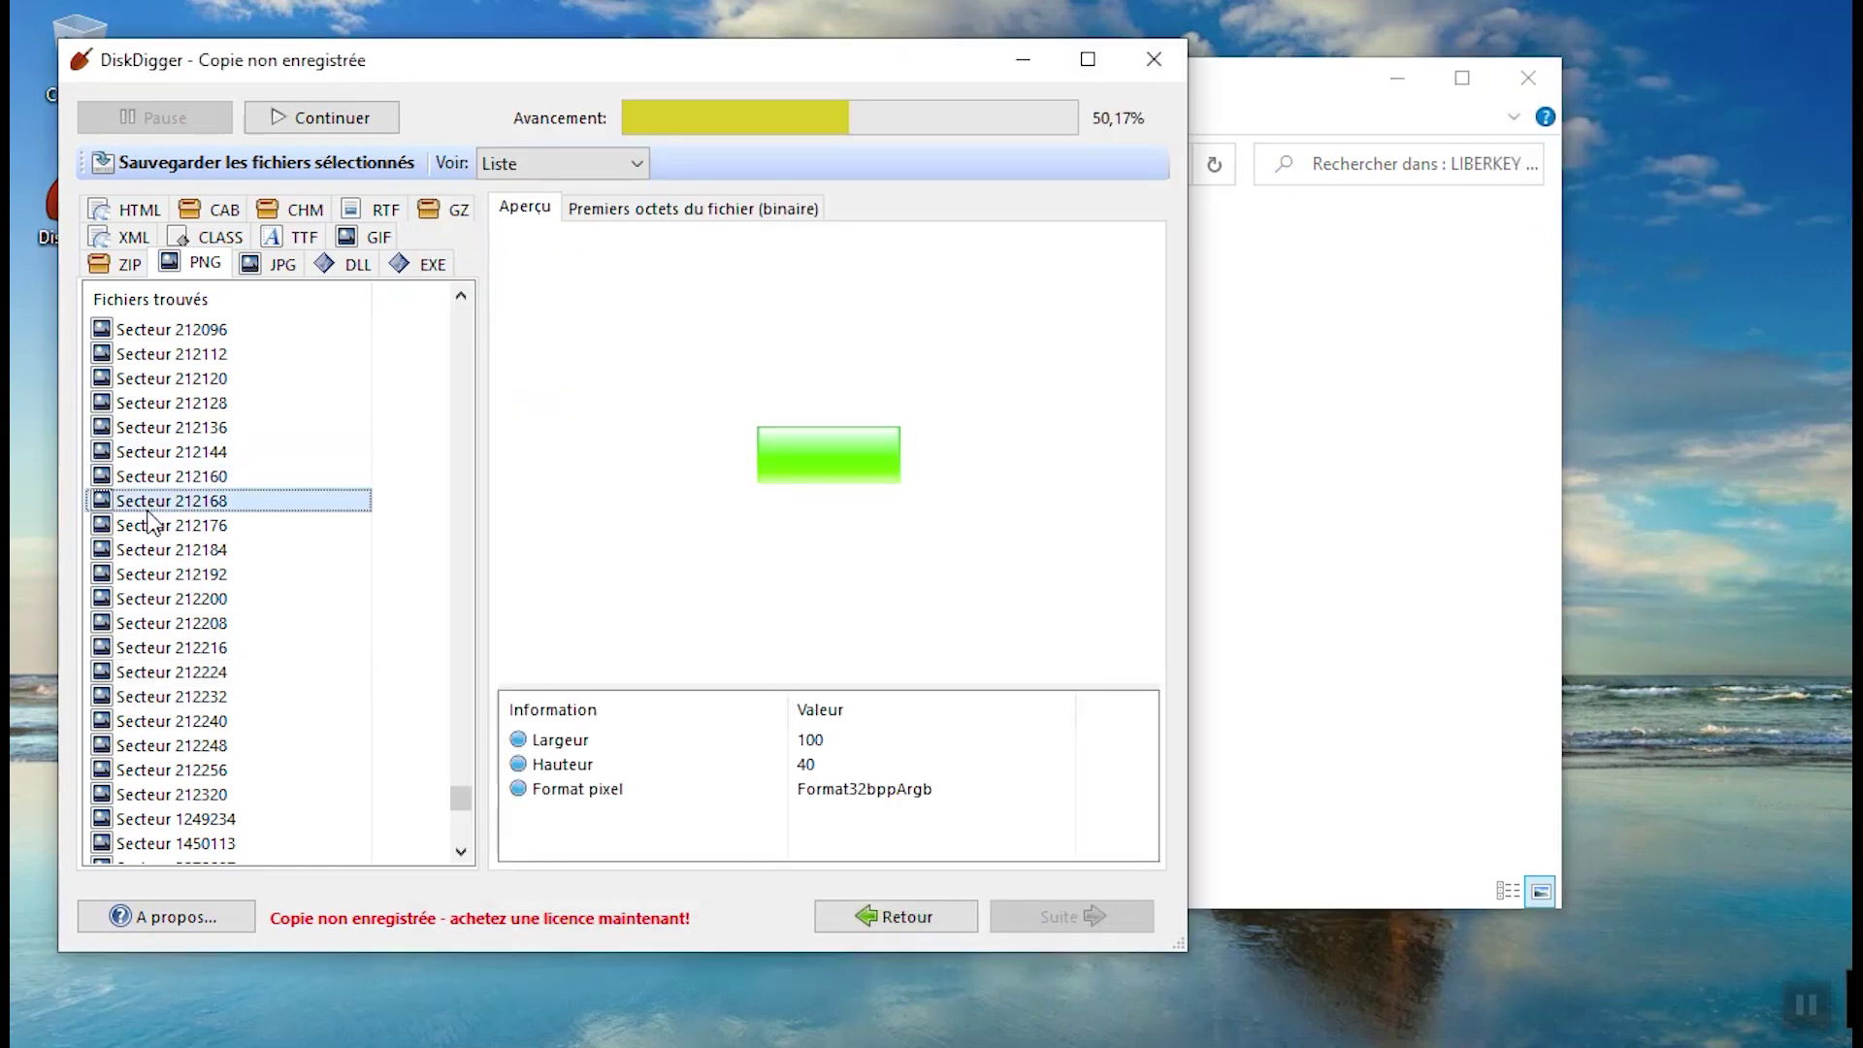
{"action": "left_click", "coordinate": [424, 270]}
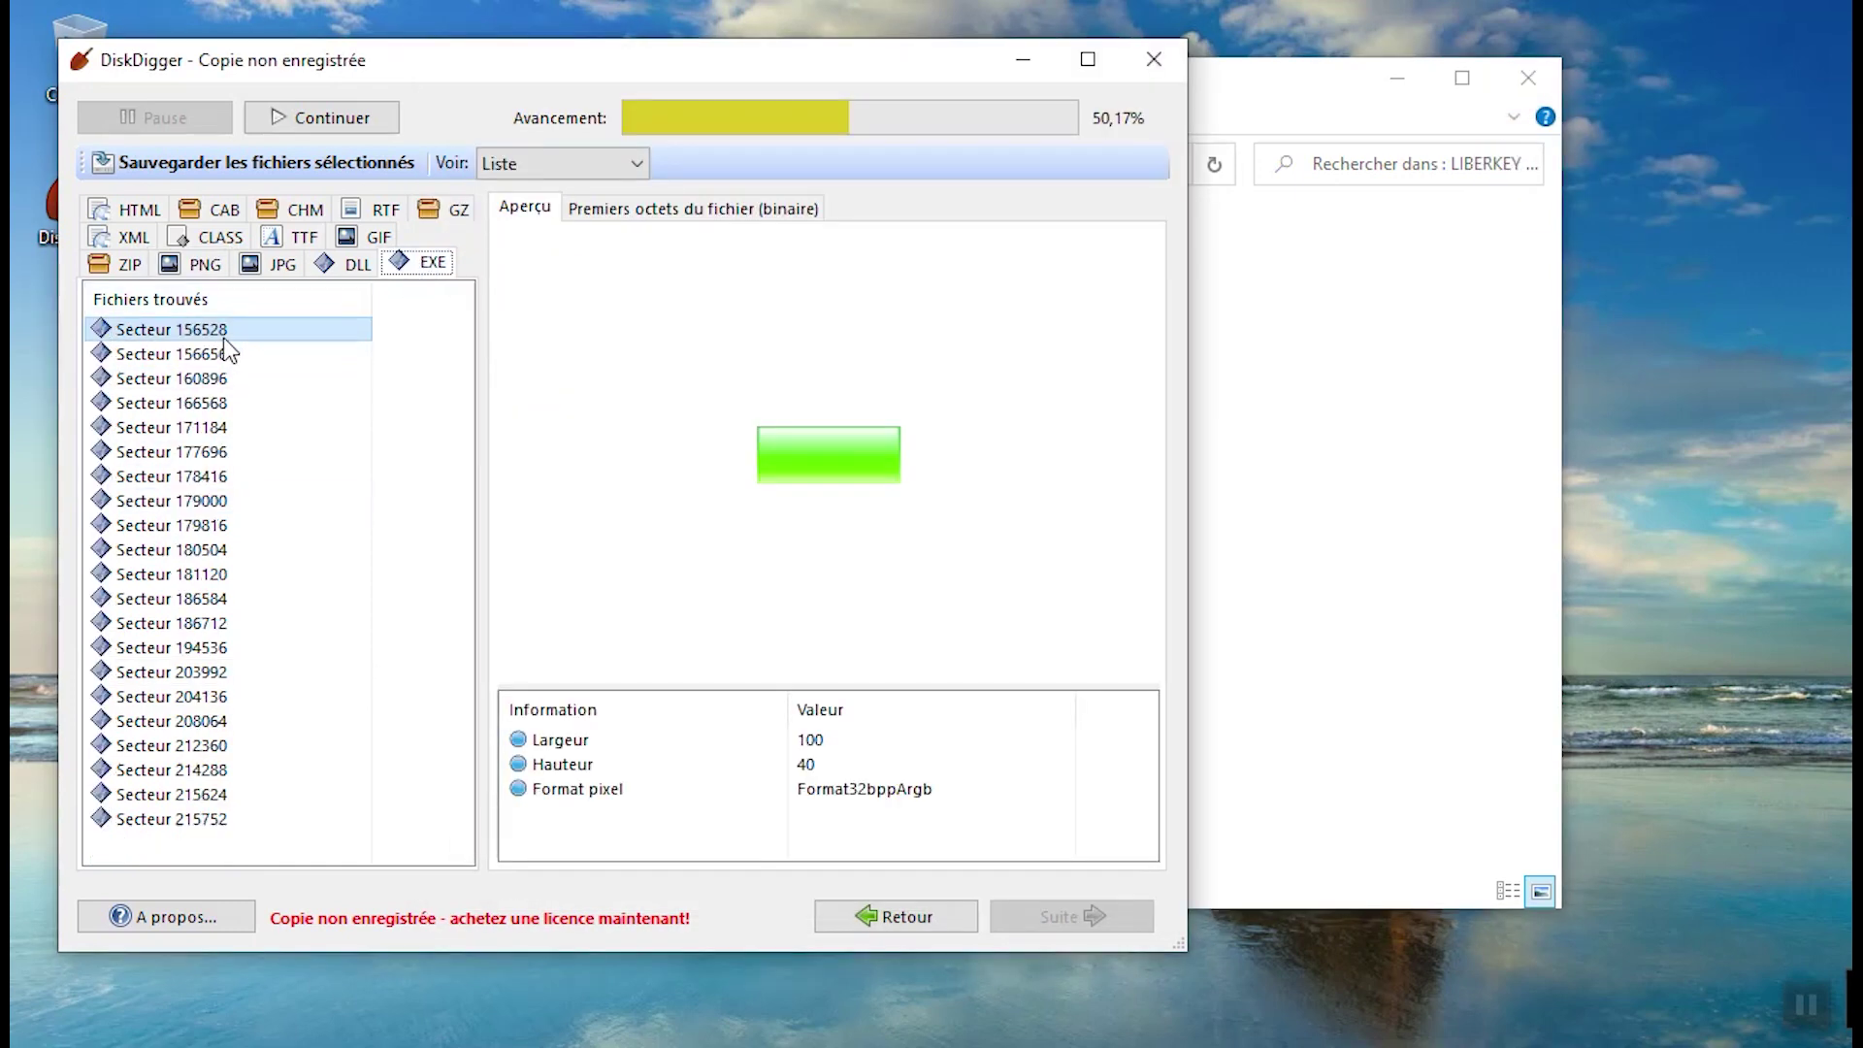
{"action": "left_click", "coordinate": [176, 357]}
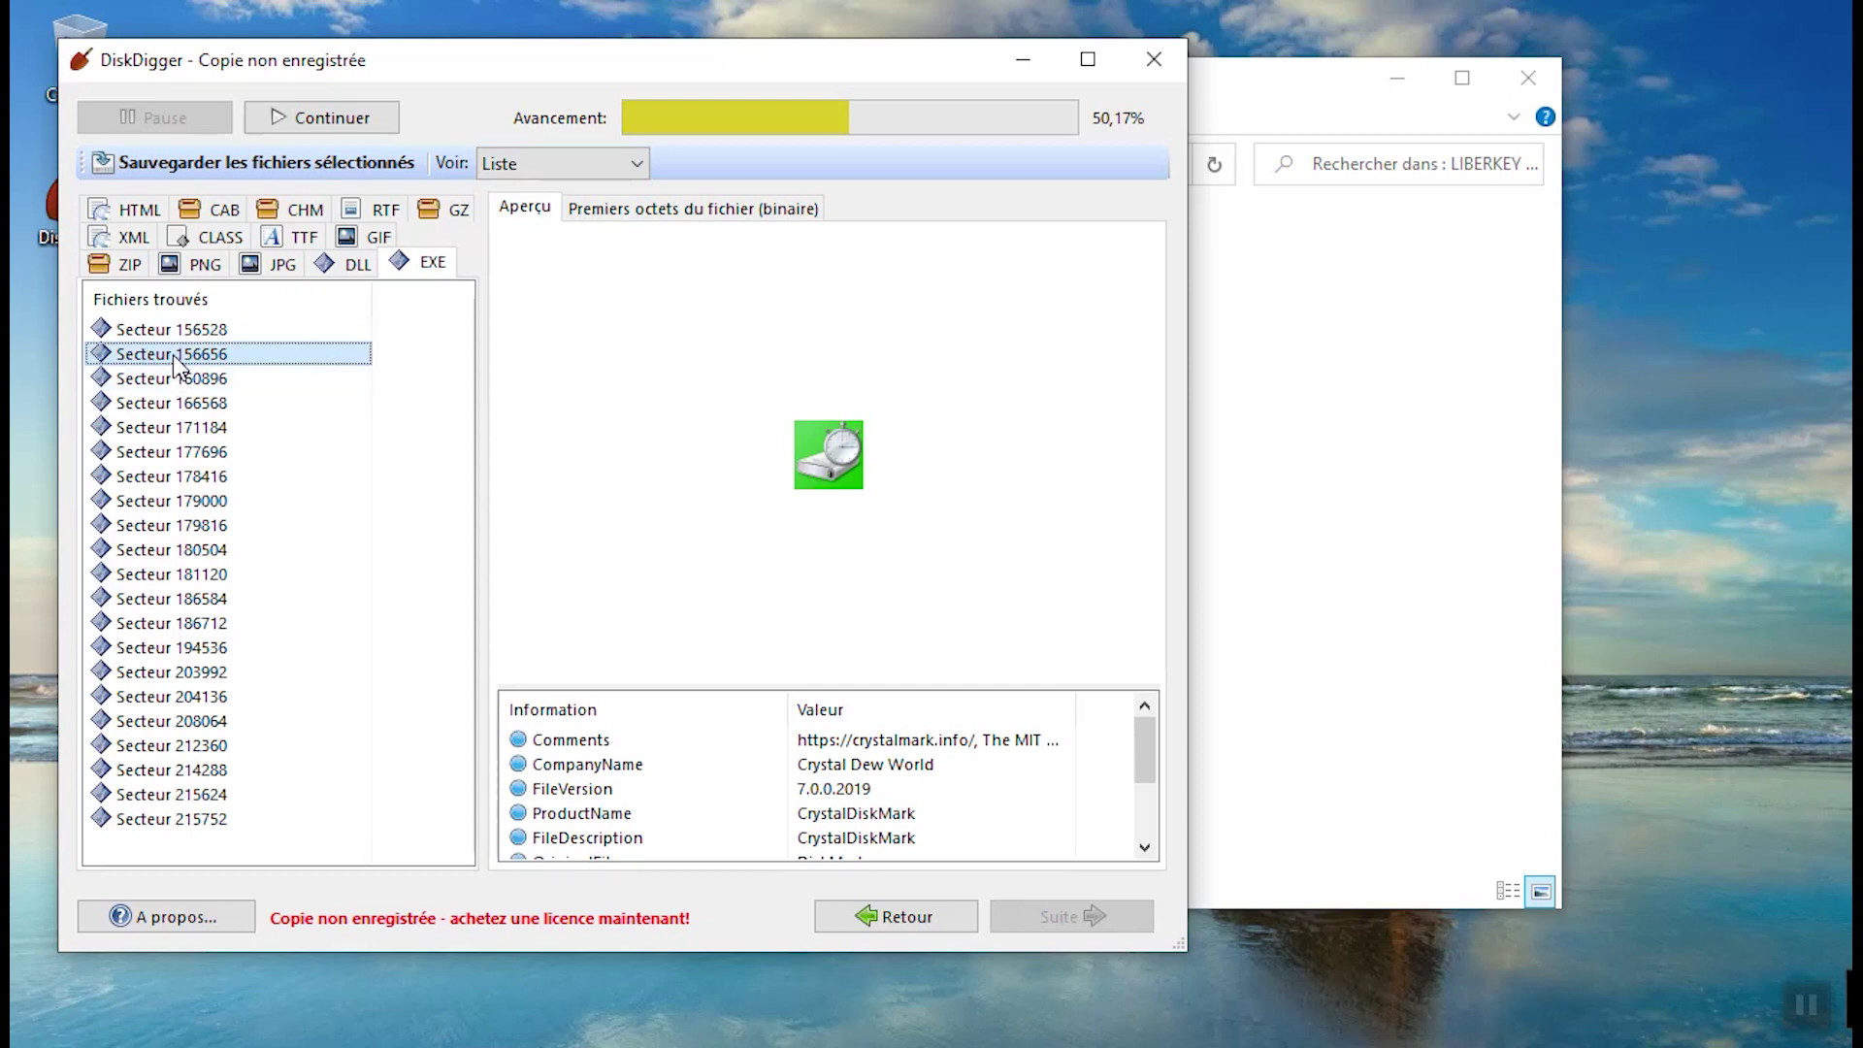
{"action": "left_click", "coordinate": [176, 333]}
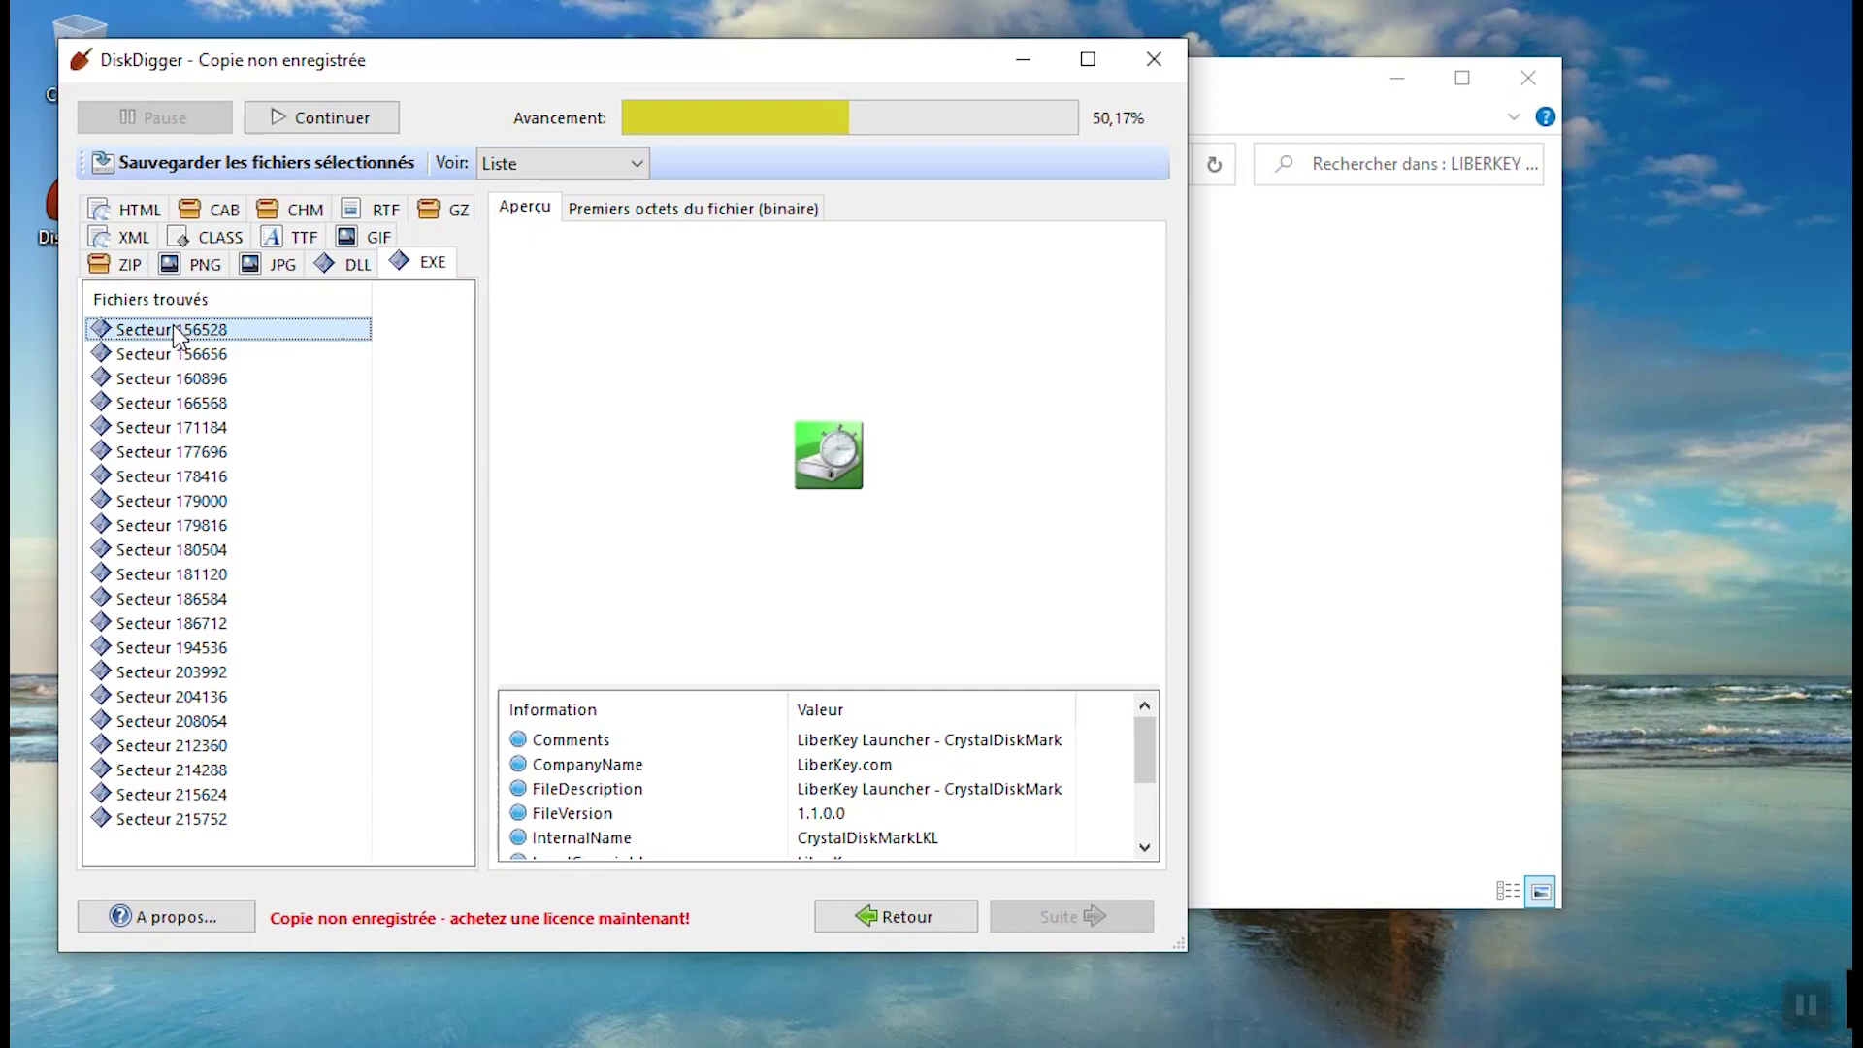
{"action": "left_click", "coordinate": [194, 266]}
{"action": "left_click", "coordinate": [184, 330]}
- Save the found JPG file Secteur 76618 to LIBERKEY (D:), continuing without registration
{"action": "left_click", "coordinate": [276, 264]}
{"action": "left_click", "coordinate": [194, 329]}
{"action": "right_click", "coordinate": [194, 330]}
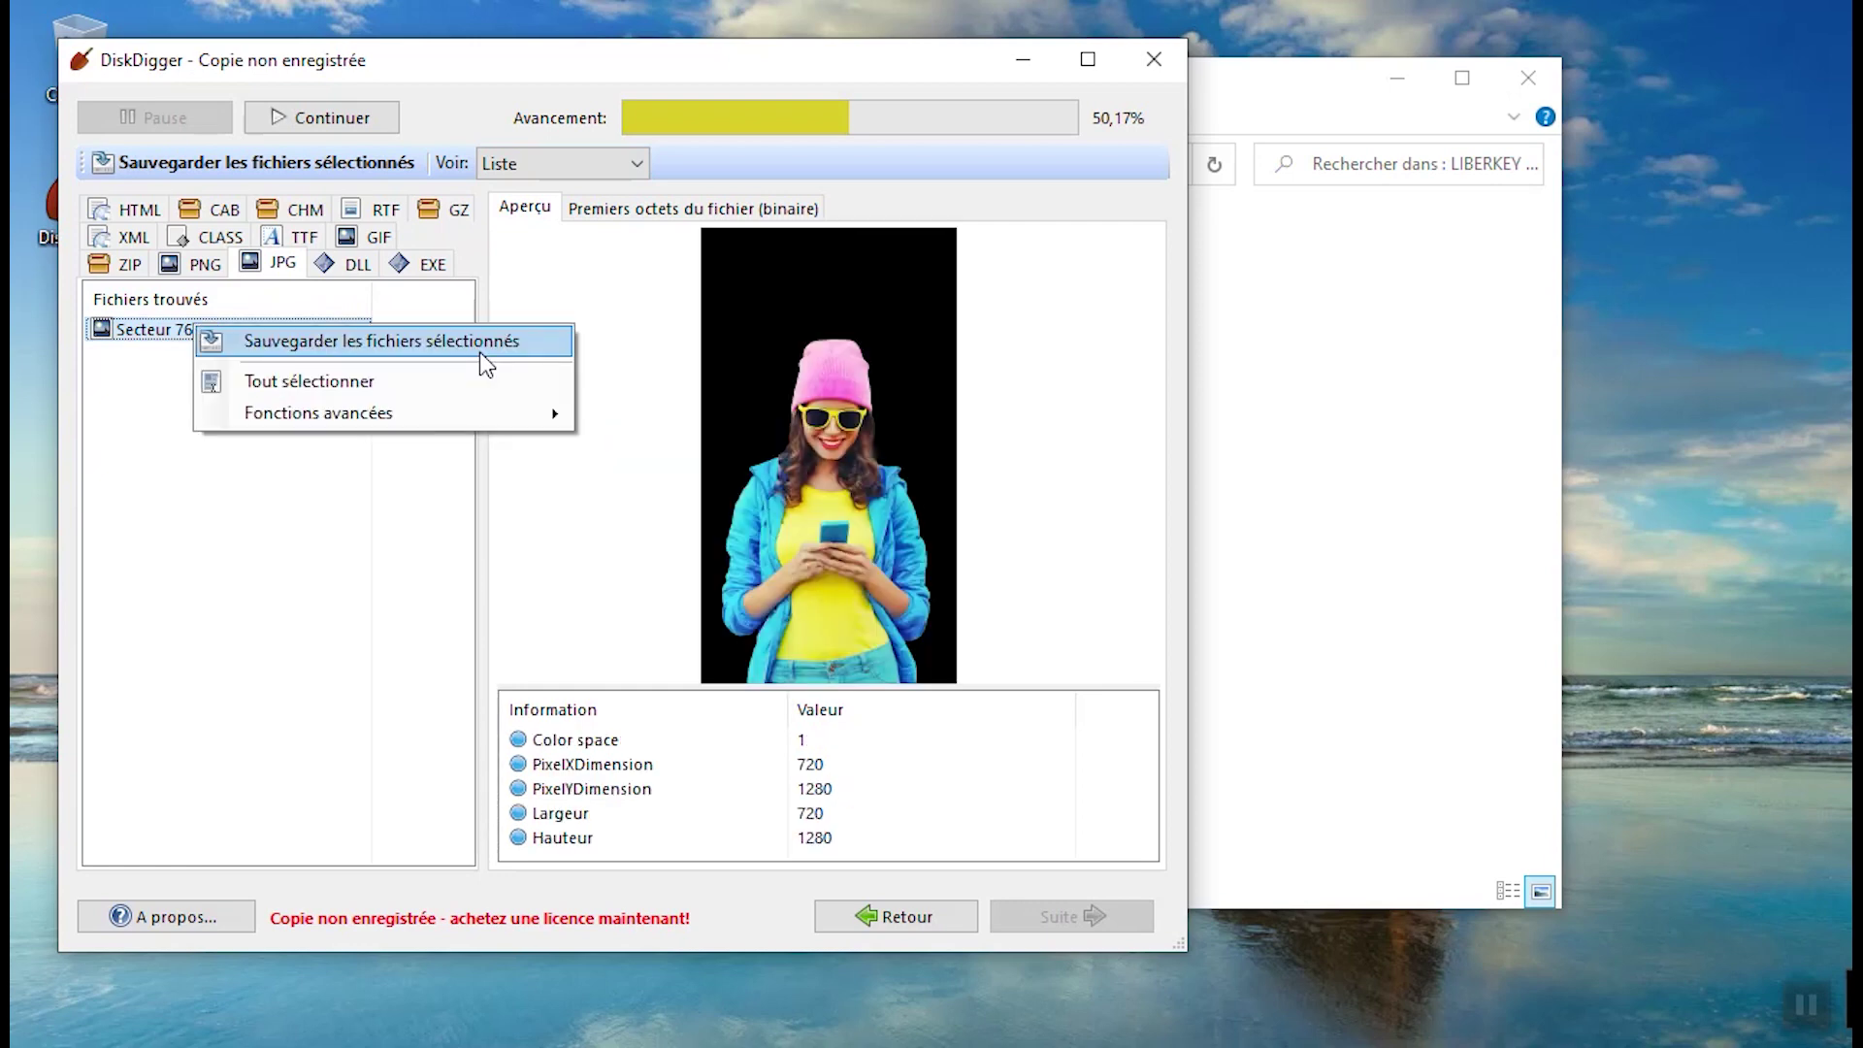
{"action": "left_click", "coordinate": [485, 364]}
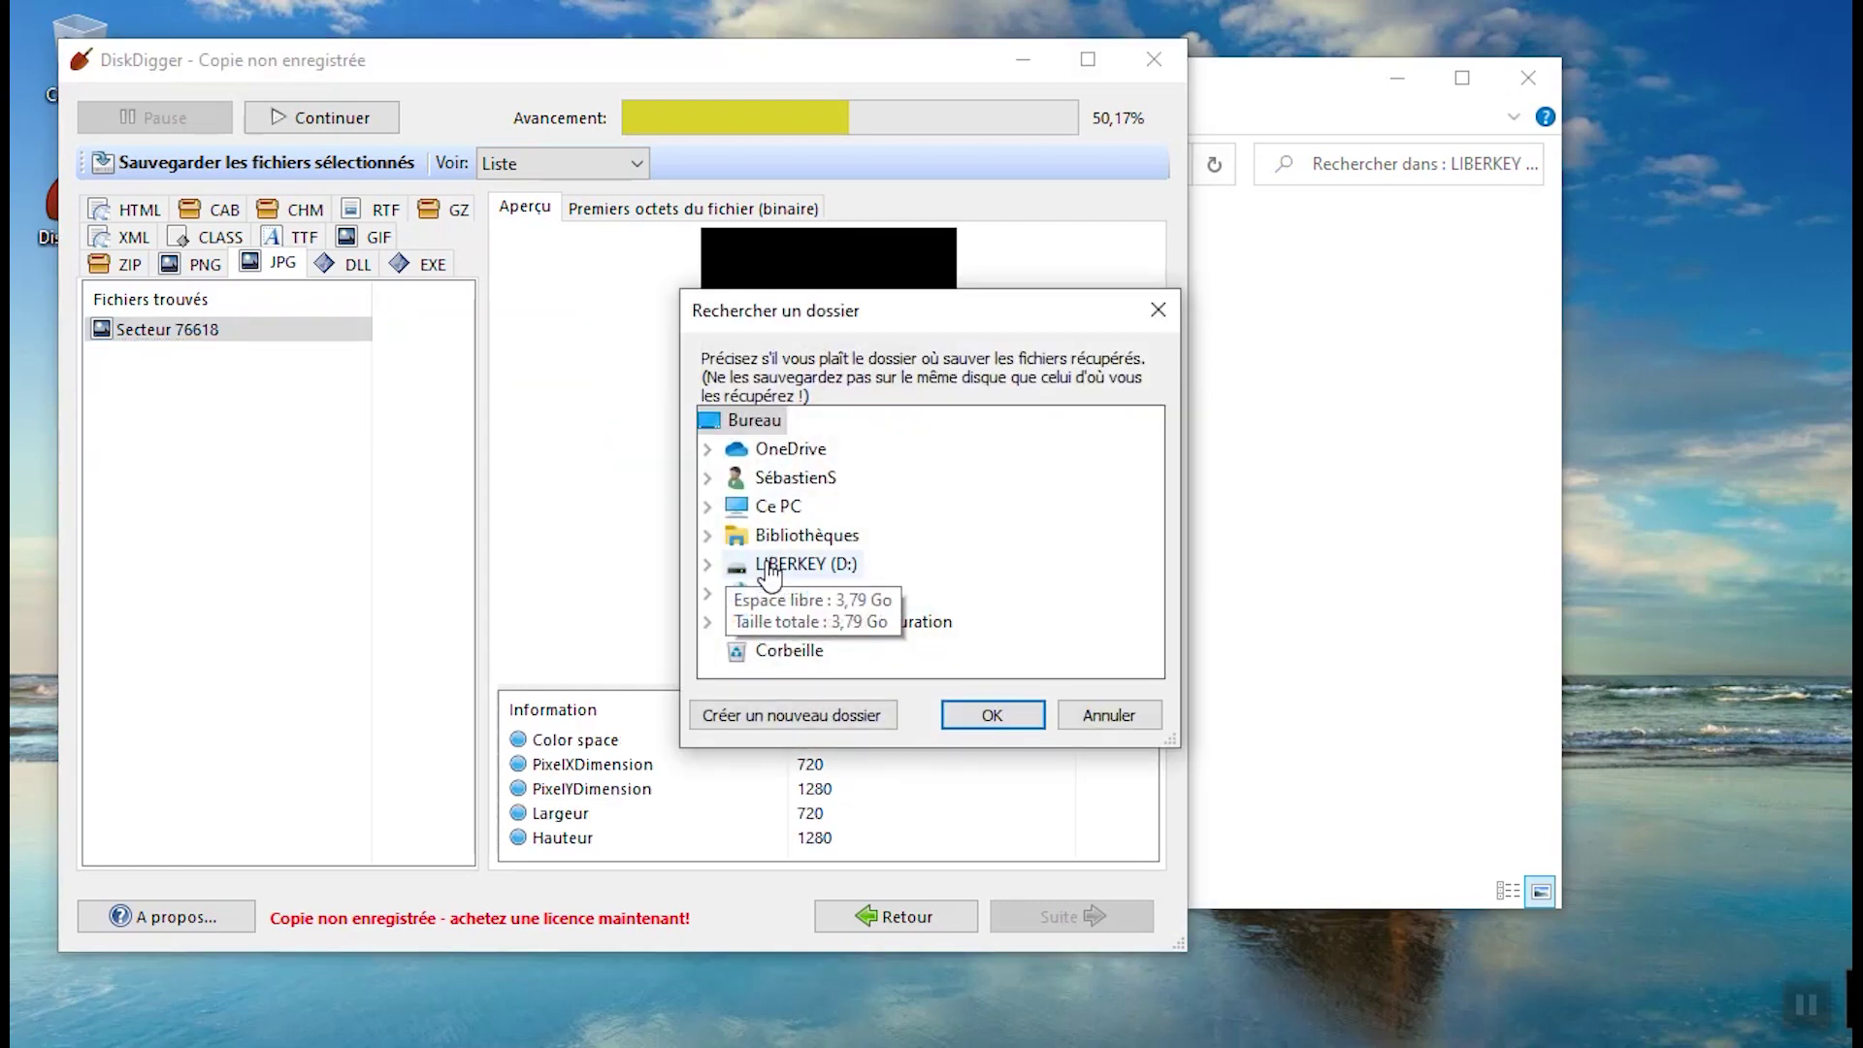
{"action": "left_click", "coordinate": [820, 565]}
{"action": "left_click", "coordinate": [983, 714]}
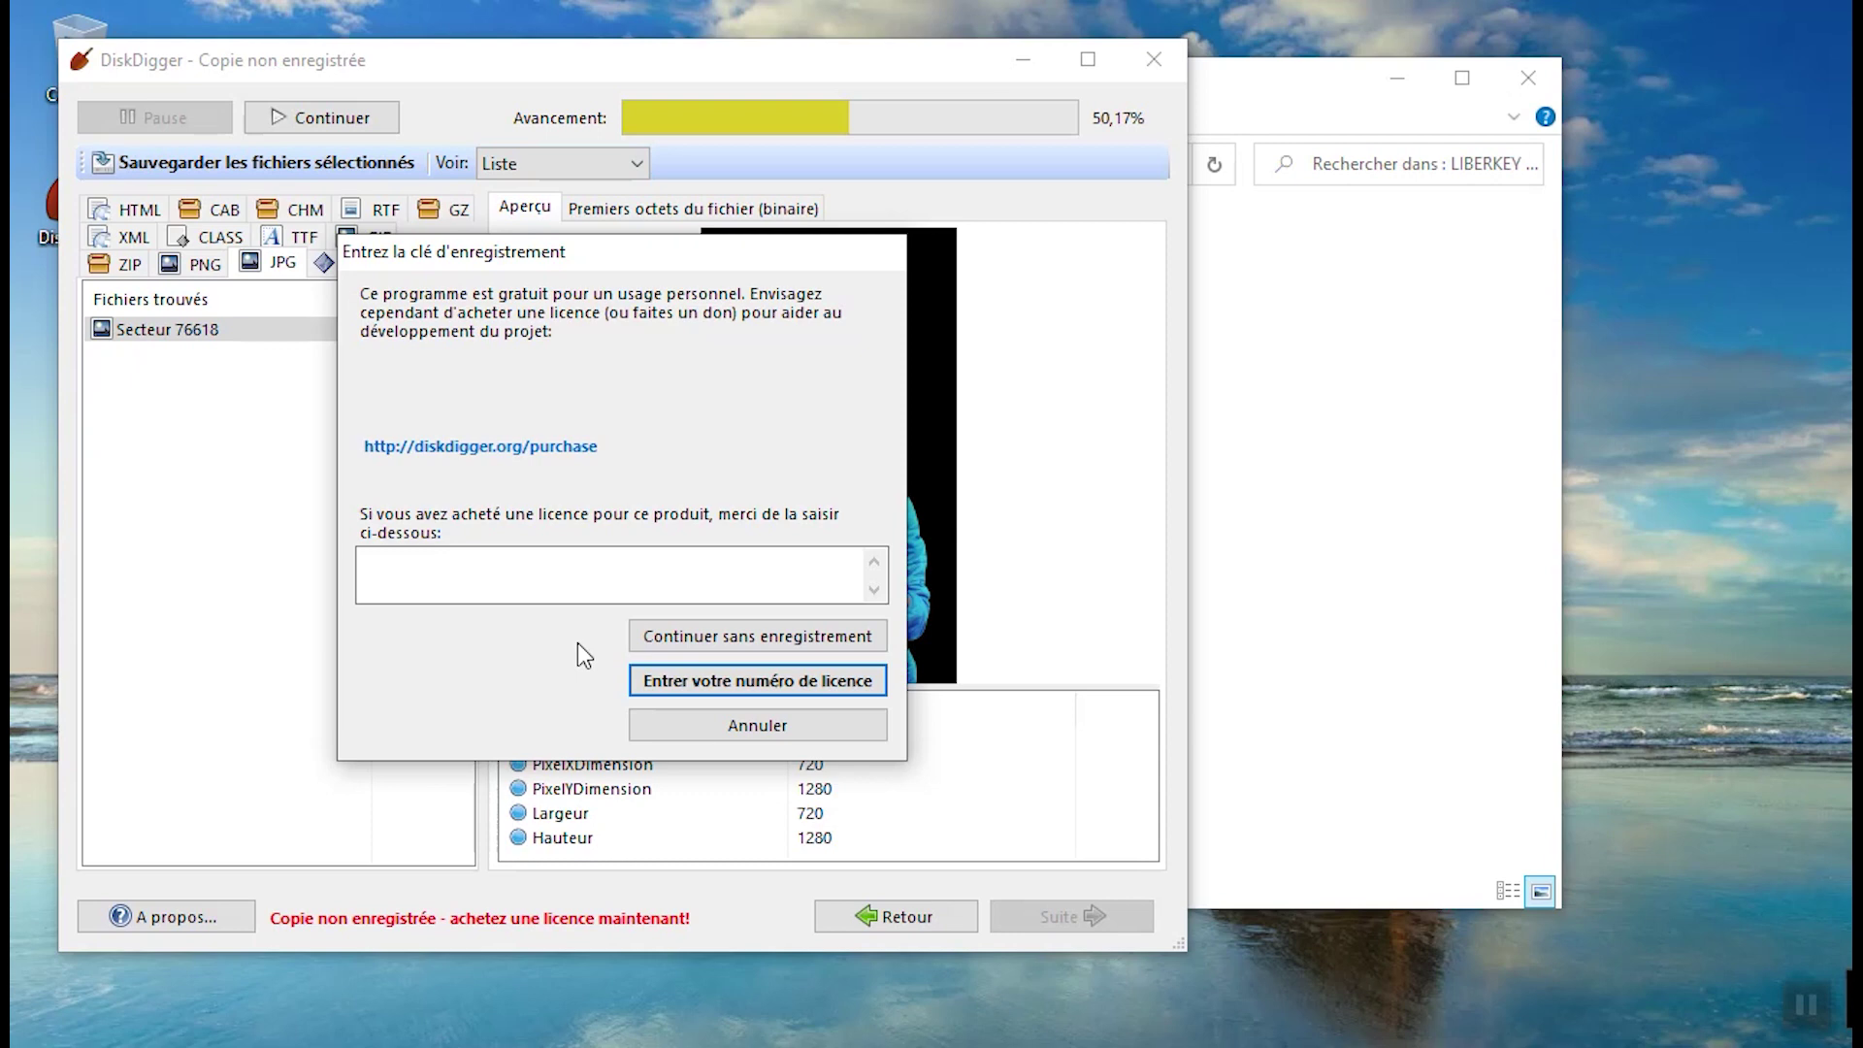
{"action": "left_click", "coordinate": [703, 645]}
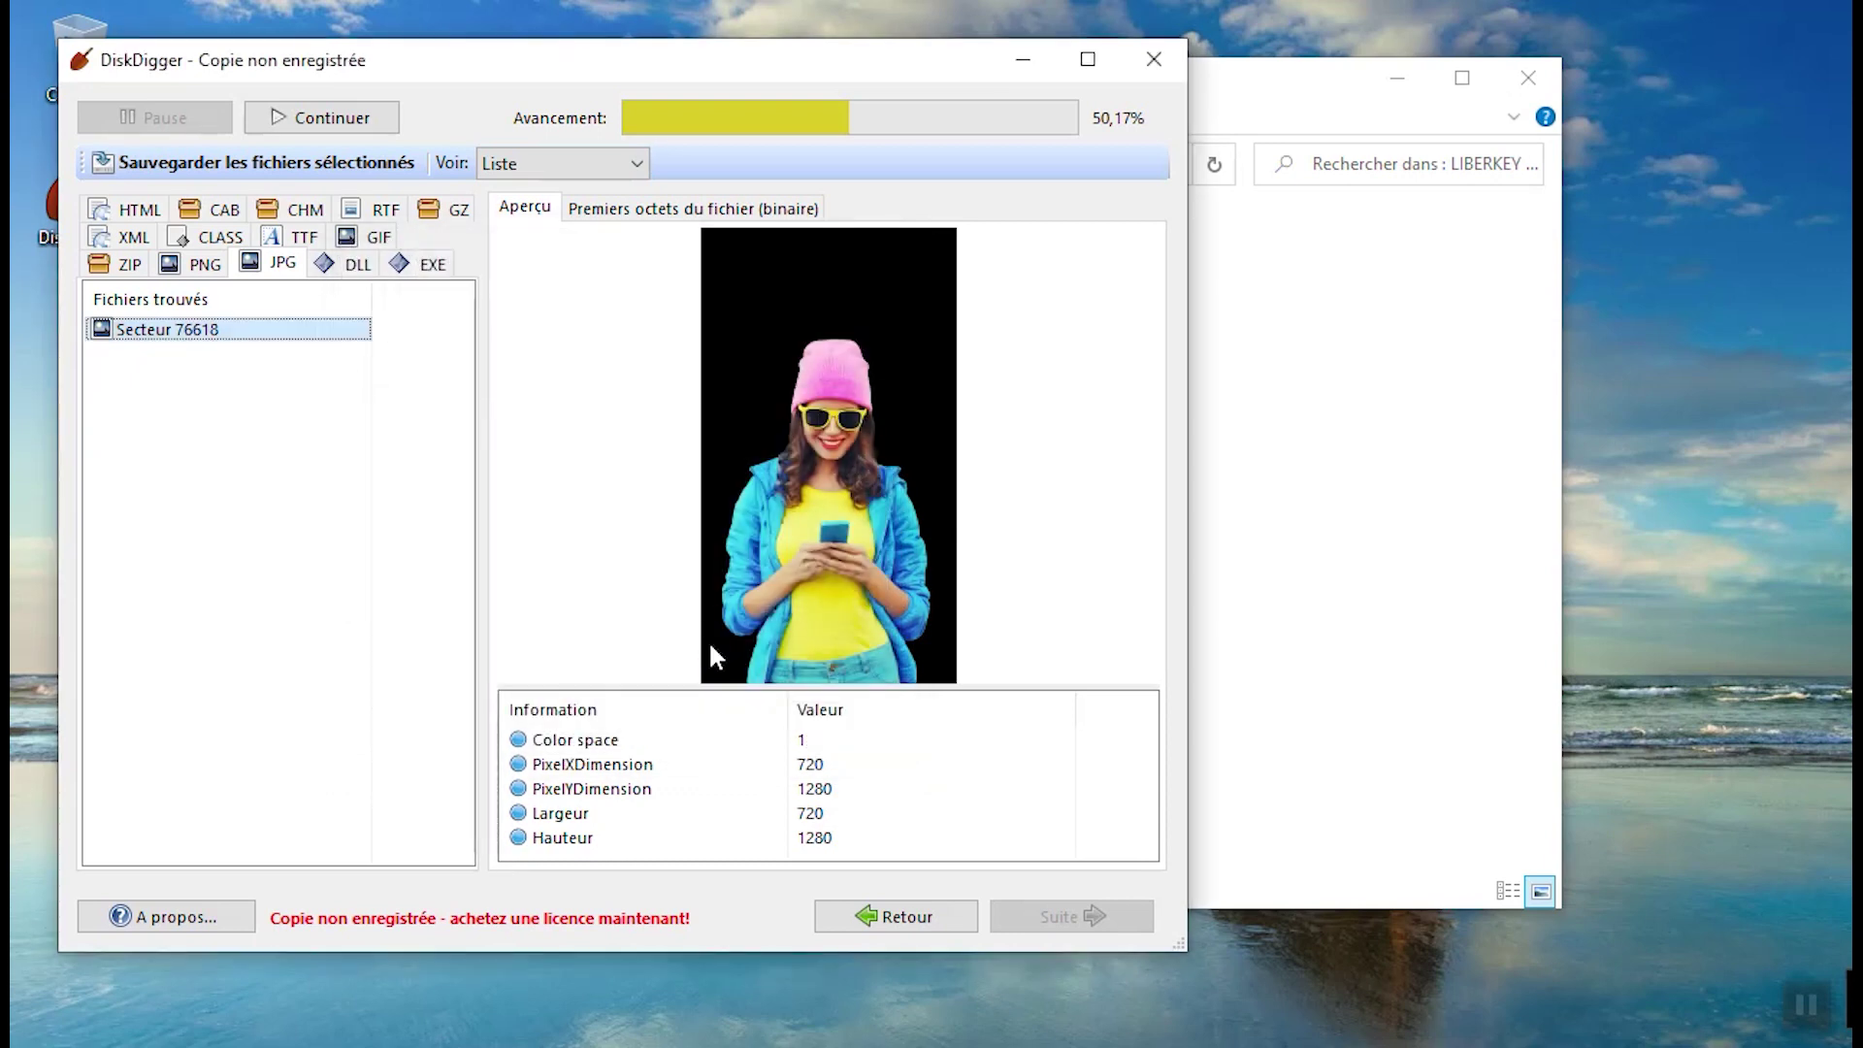
- Check the recovered files on LIBERKEY (D:) in File Explorer, and resume the paused DiskDigger scan
{"action": "left_click", "coordinate": [1266, 612]}
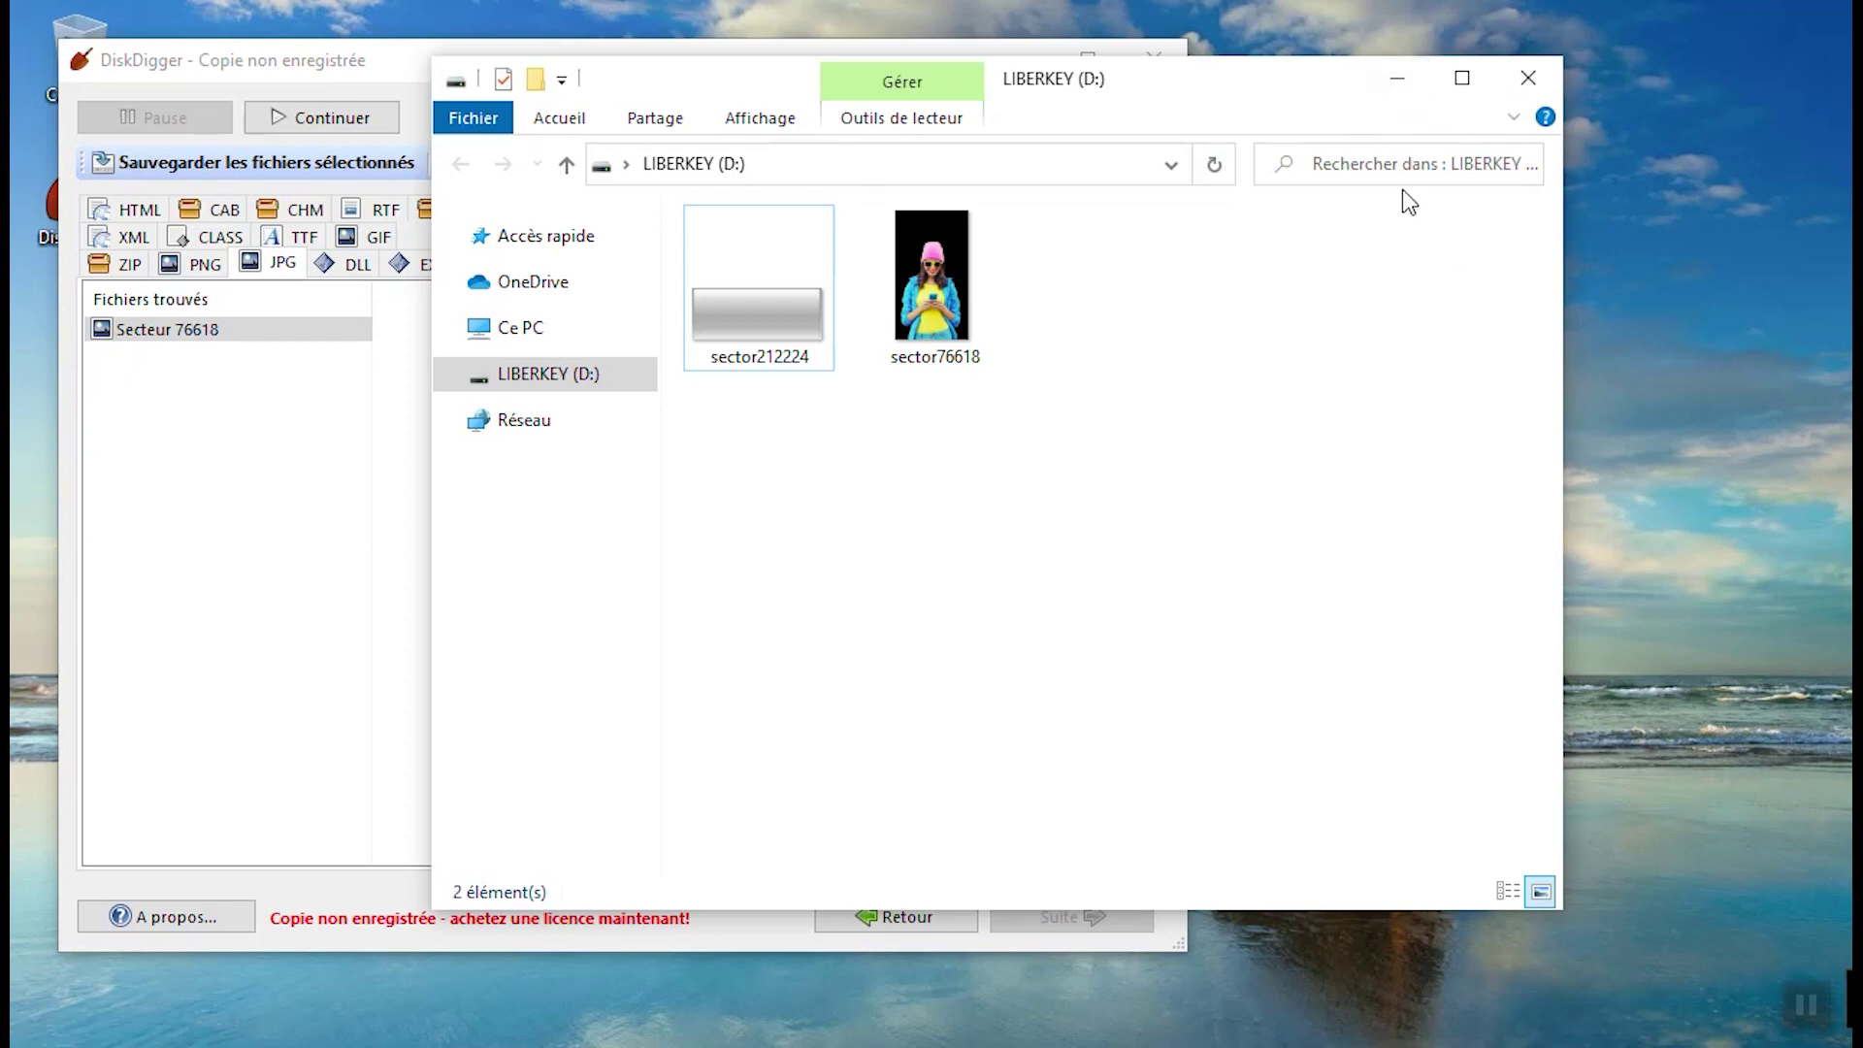
{"action": "left_click", "coordinate": [947, 44]}
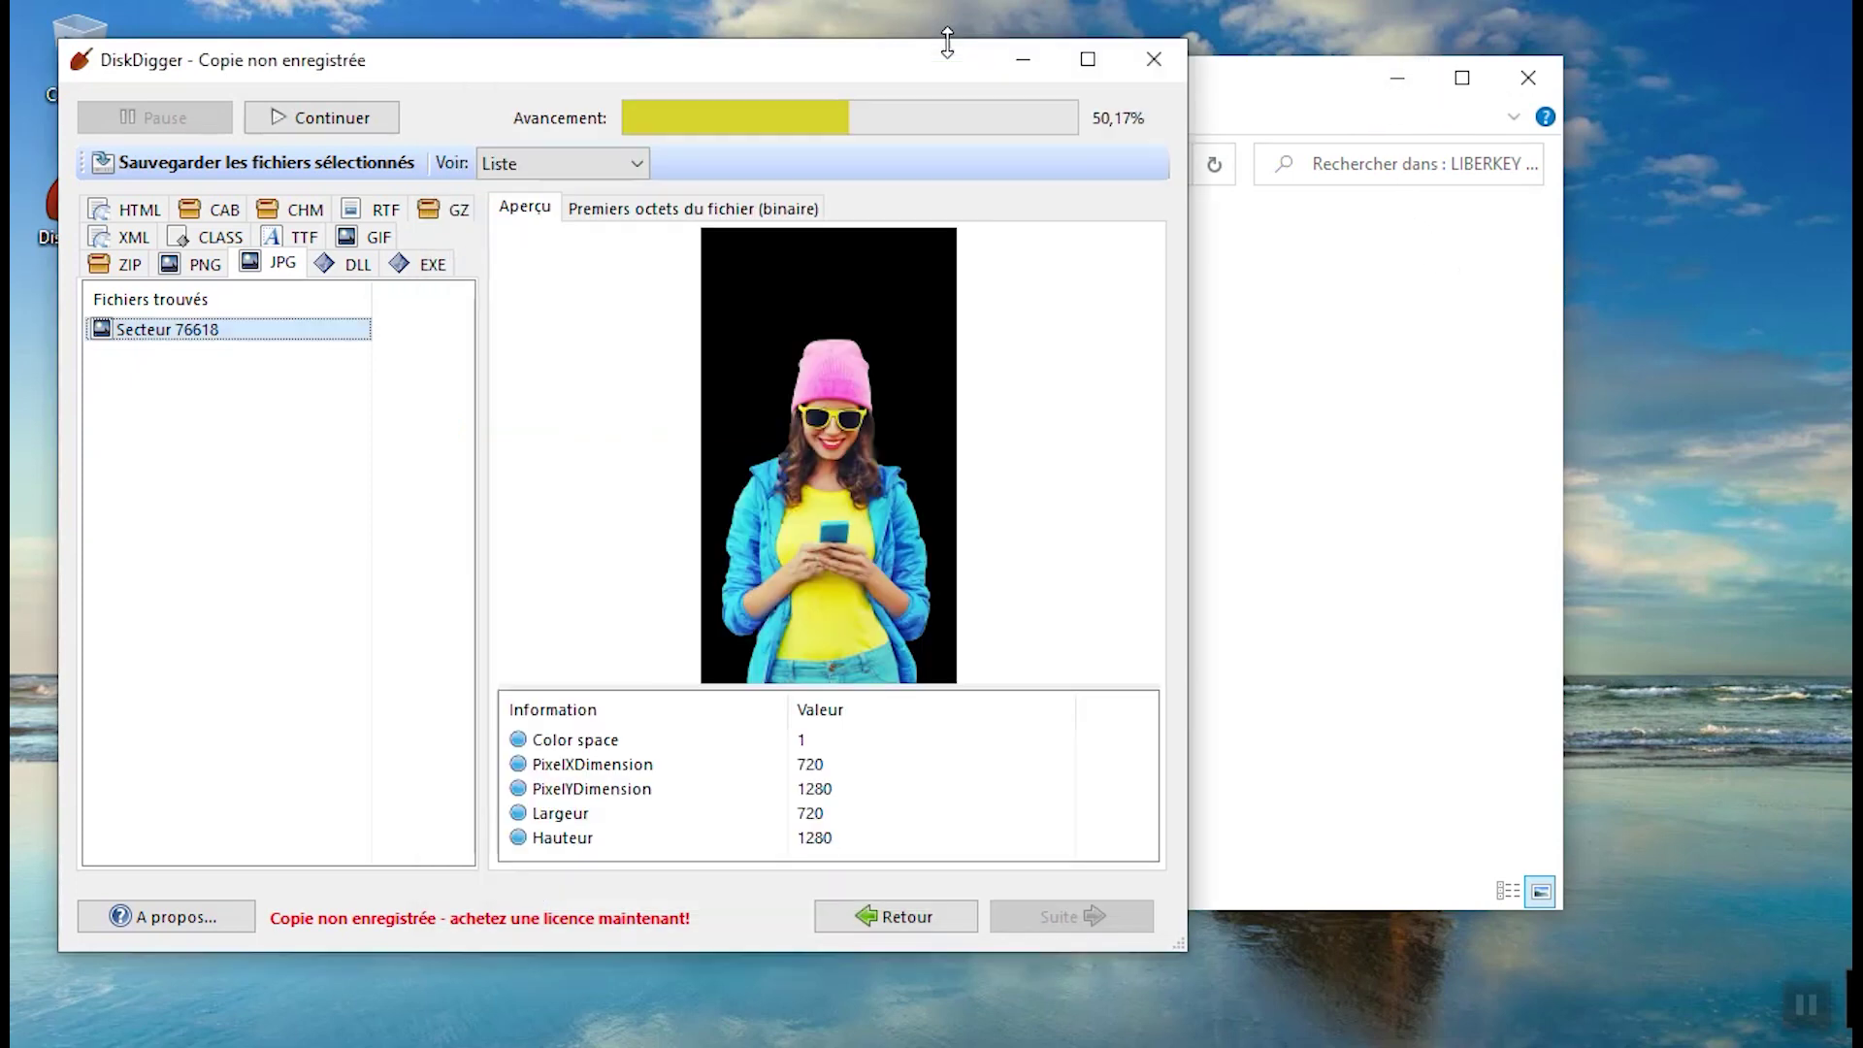
{"action": "left_click", "coordinate": [350, 112]}
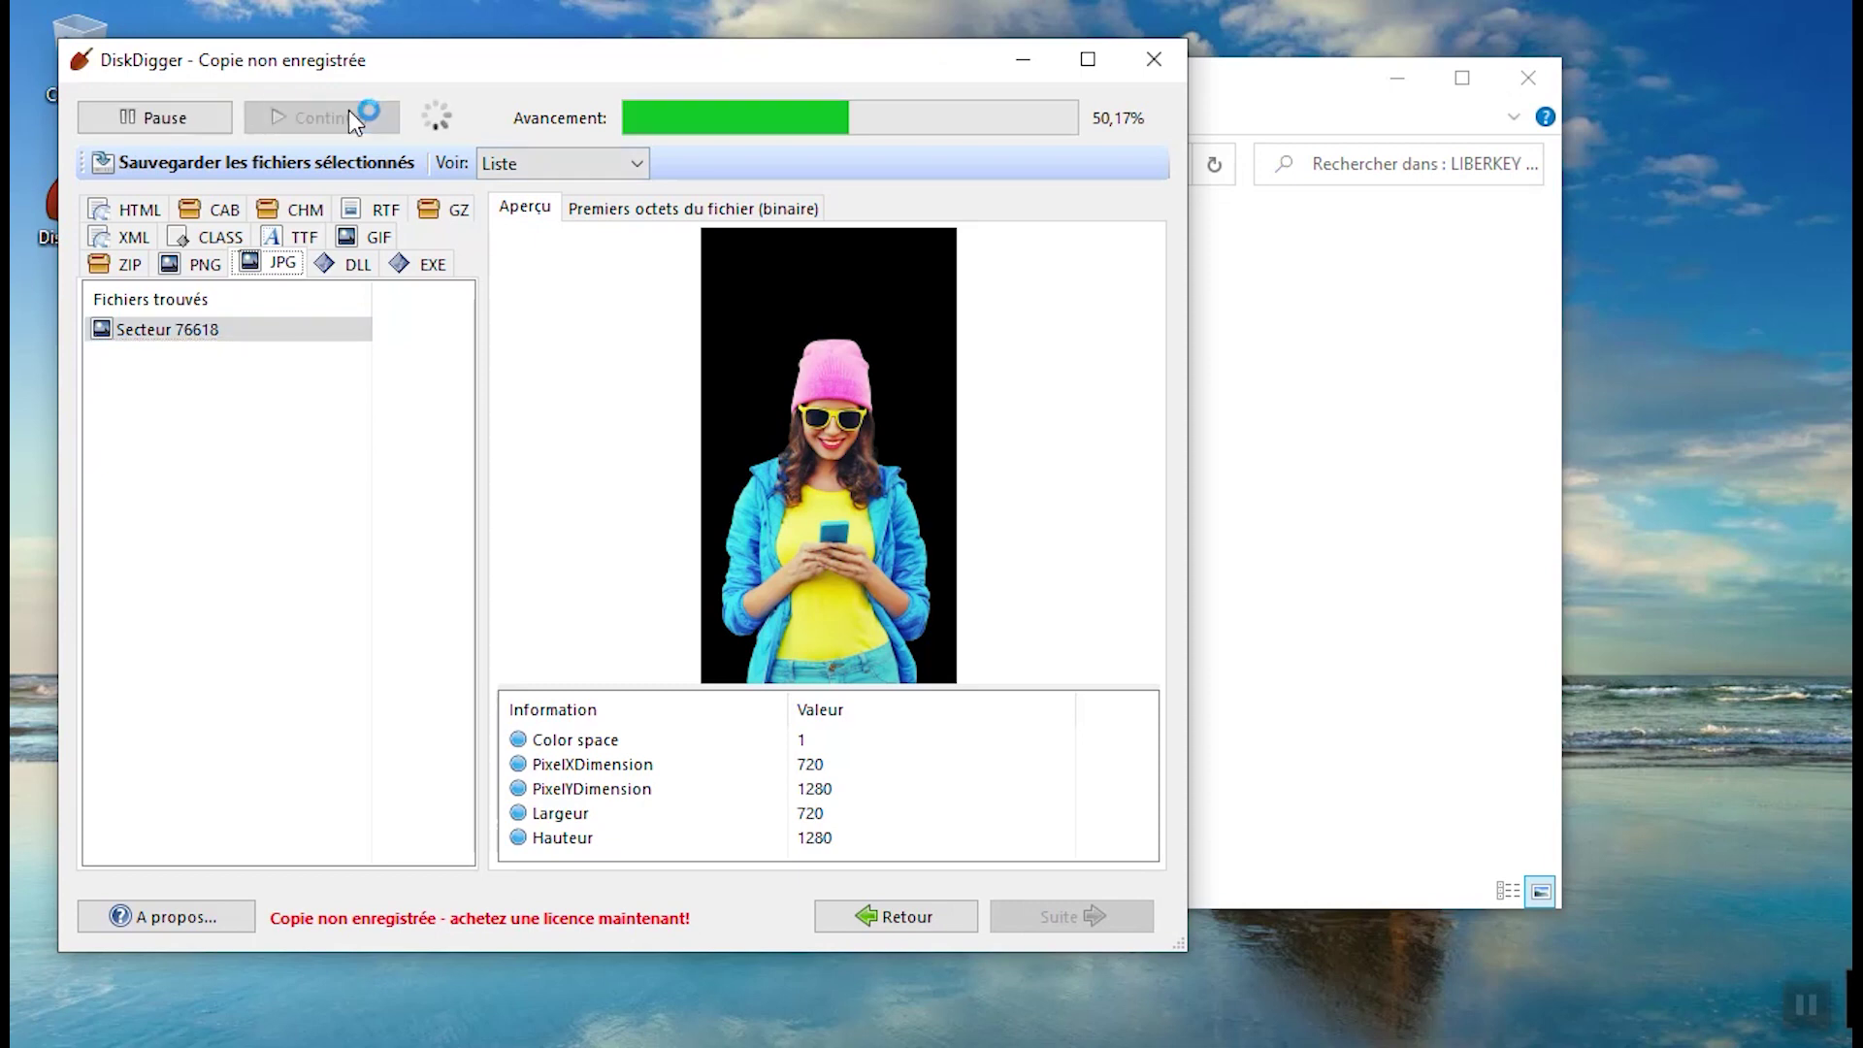